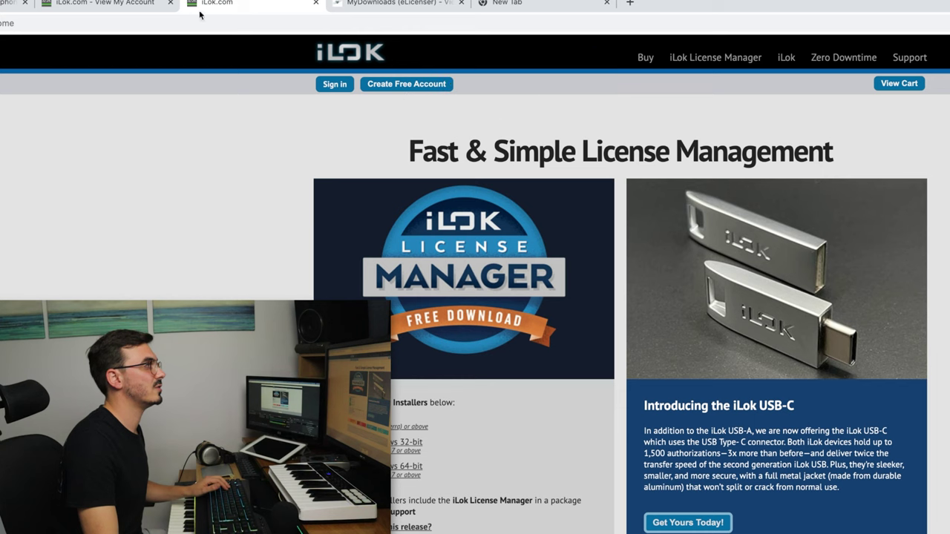
# Step: Review the iLok.com My Account page, then return to the Vienna Symphonic Library site
pyautogui.click(110, 6)
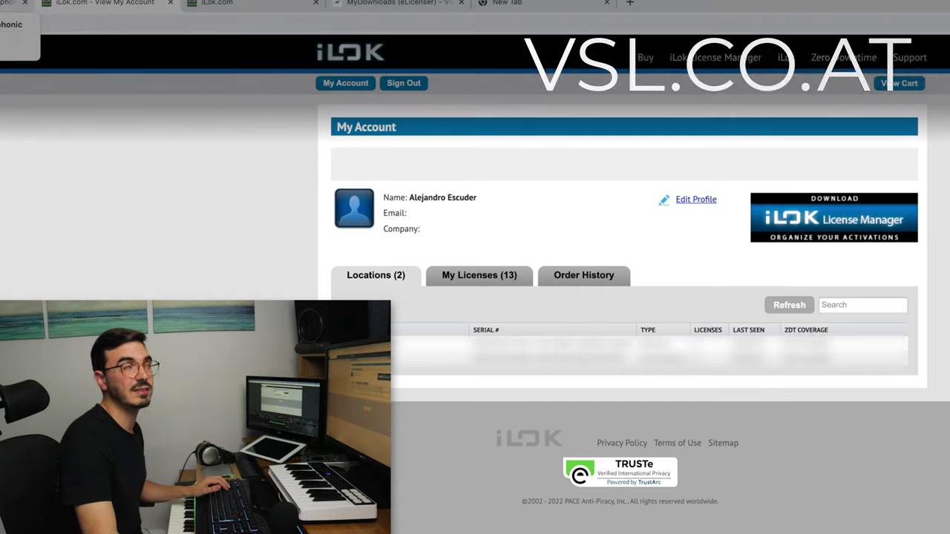
pyautogui.click(7, 2)
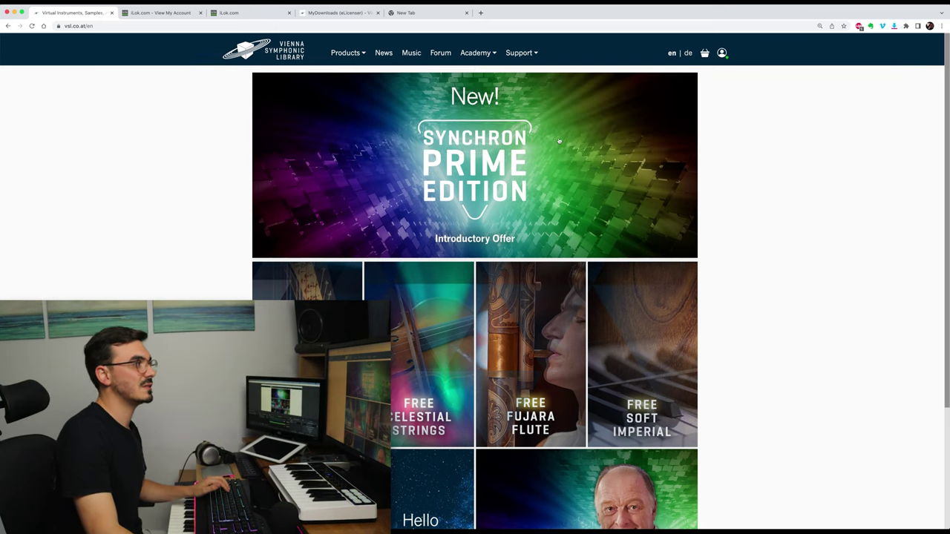
pyautogui.moveTo(721, 53)
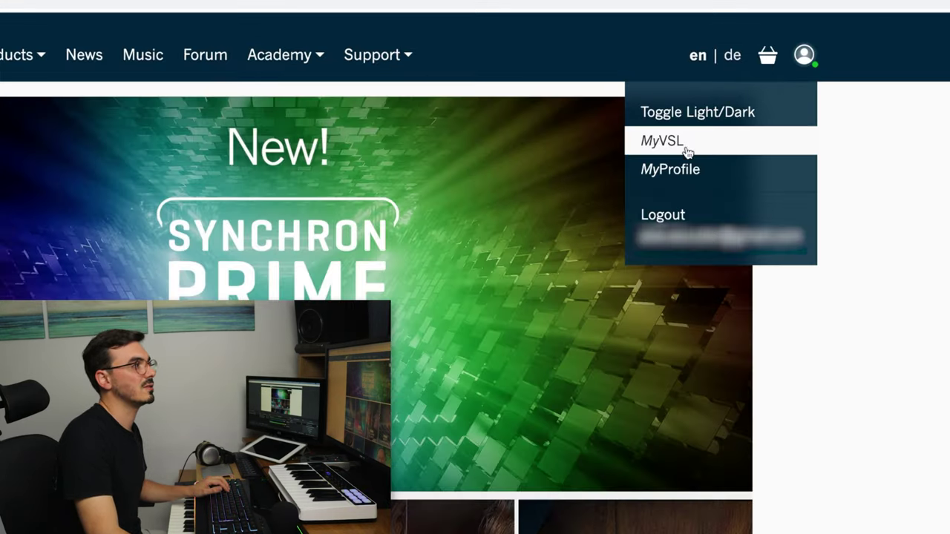
pyautogui.click(660, 145)
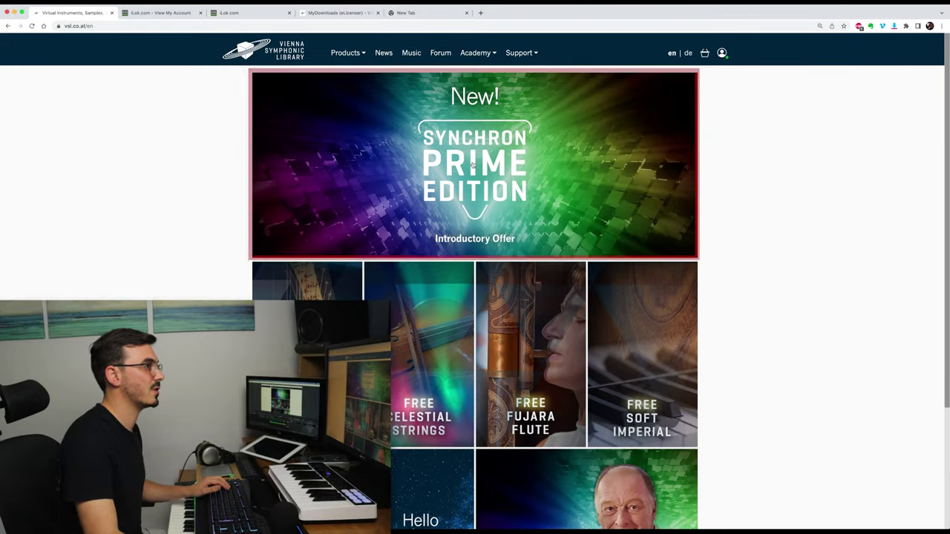
pyautogui.click(472, 165)
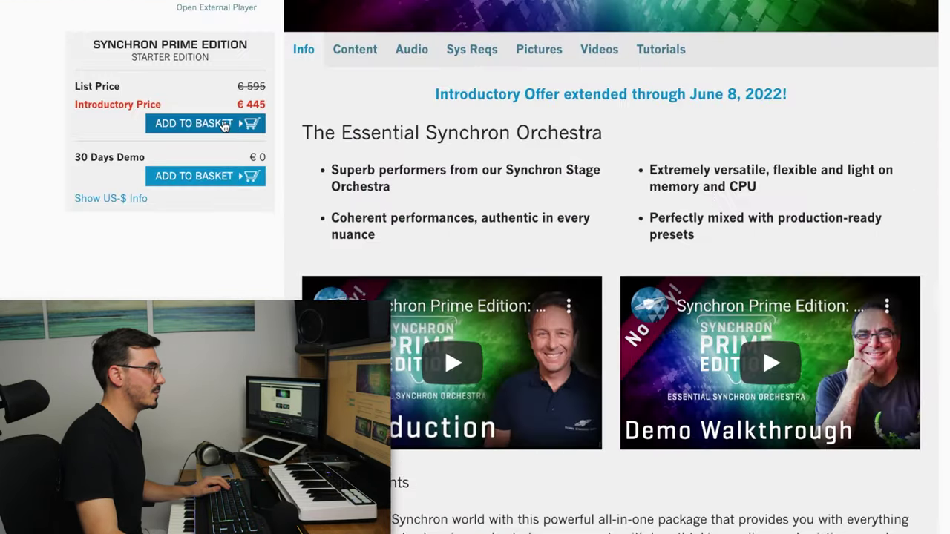
# Step: Add Synchron Prime Edition to the basket and browse the HELLO Free Instruments page
pyautogui.click(224, 124)
pyautogui.click(426, 226)
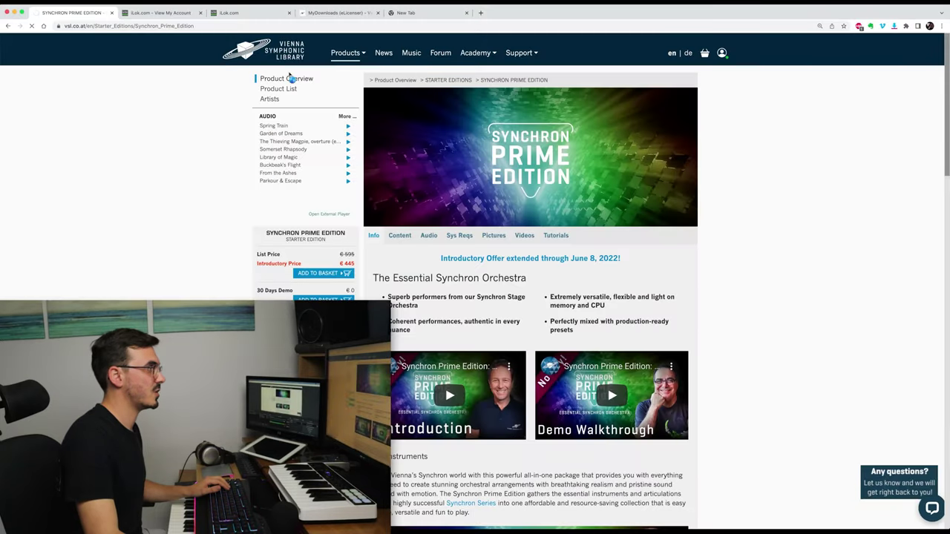
pyautogui.moveTo(345, 58)
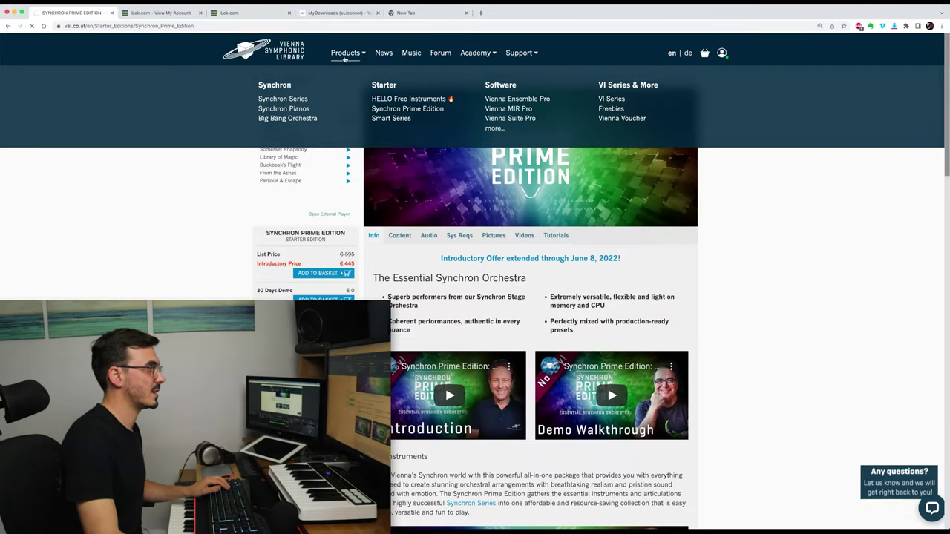
pyautogui.click(396, 101)
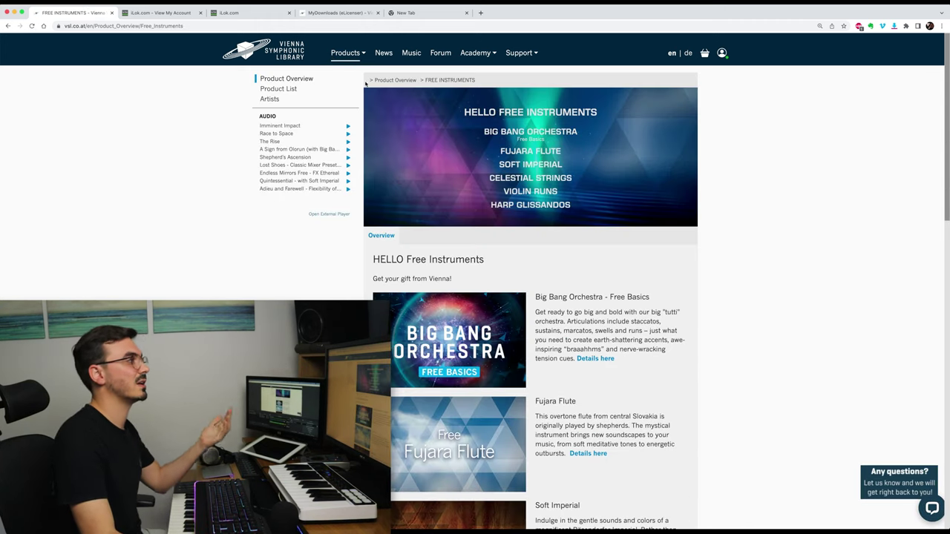
pyautogui.moveTo(347, 53)
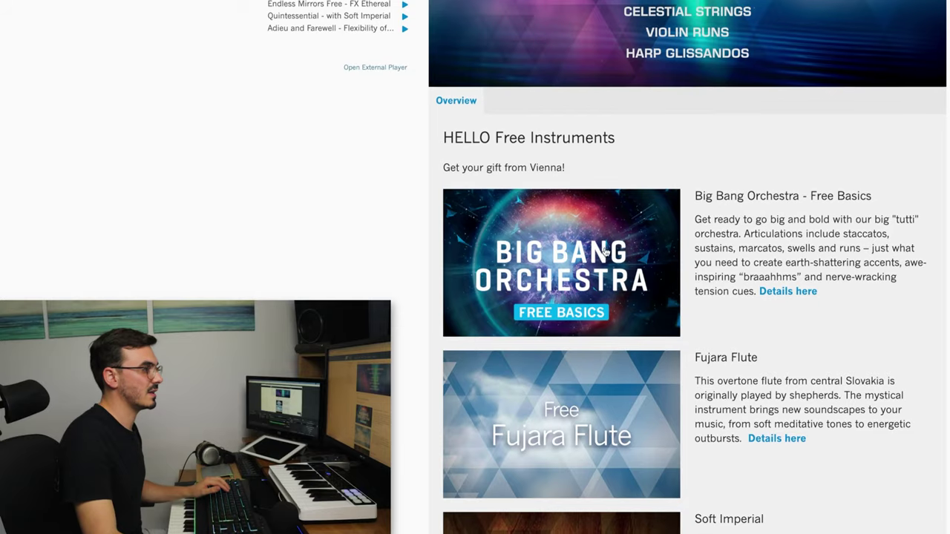
pyautogui.scroll(-3, 581, 107)
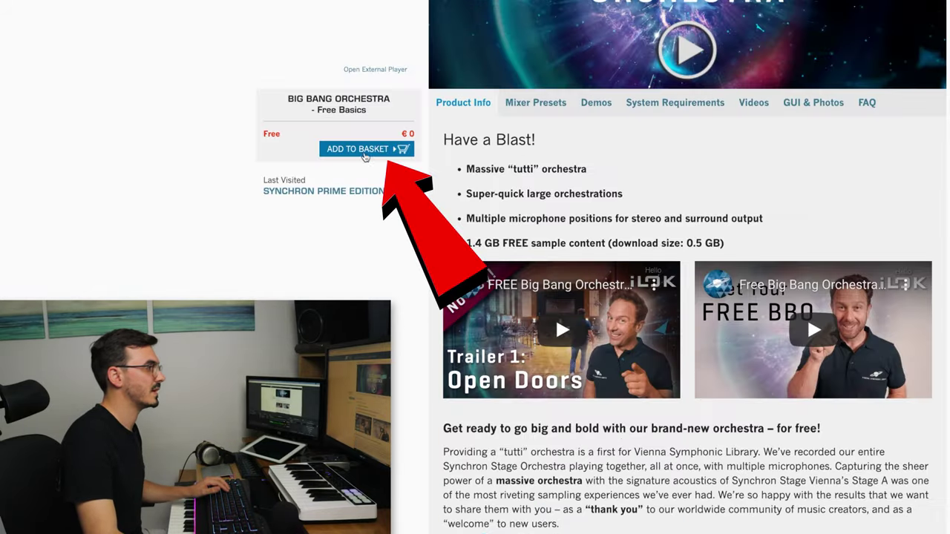
# Step: Try adding the free Big Bang Orchestra, dismiss the license notice and return to the shop
pyautogui.click(364, 151)
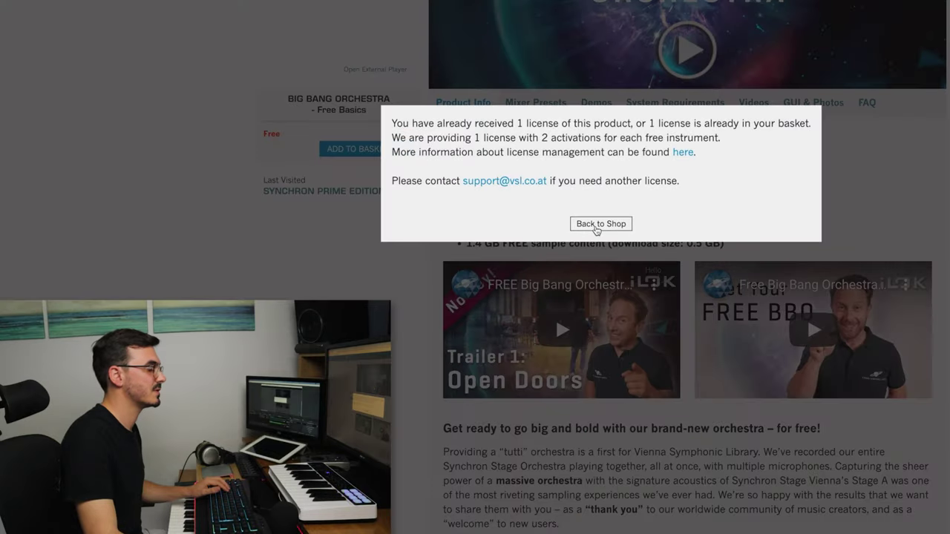
pyautogui.click(595, 226)
pyautogui.scroll(-5, 563, 424)
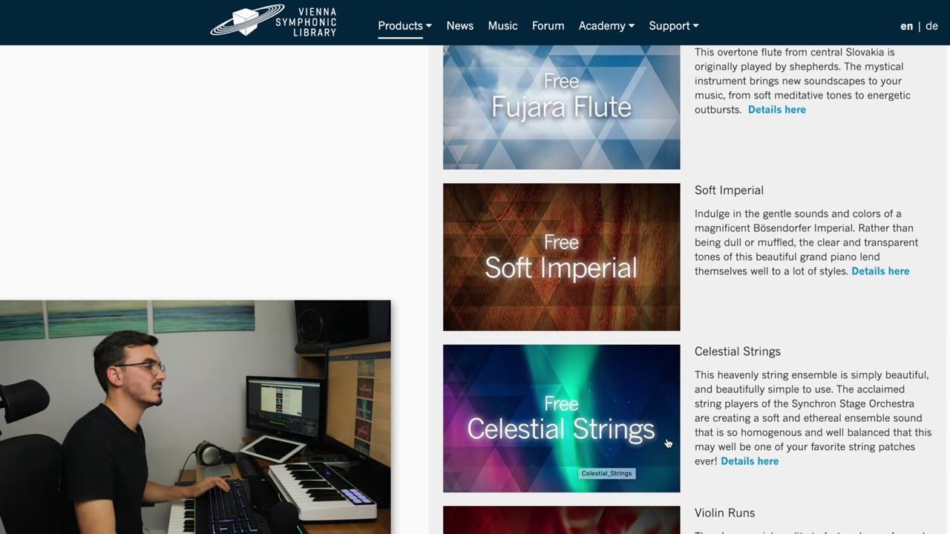
pyautogui.scroll(-3, 645, 443)
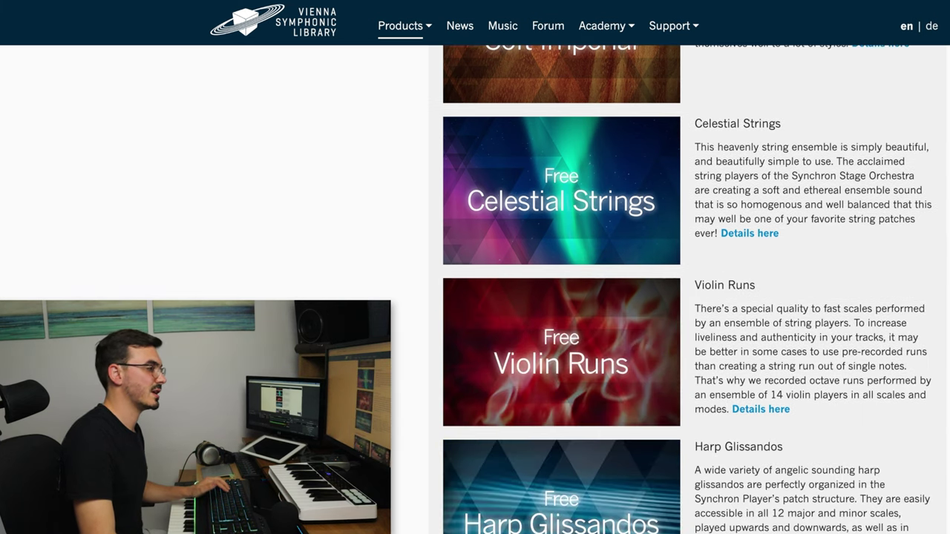
pyautogui.scroll(10, 874, 119)
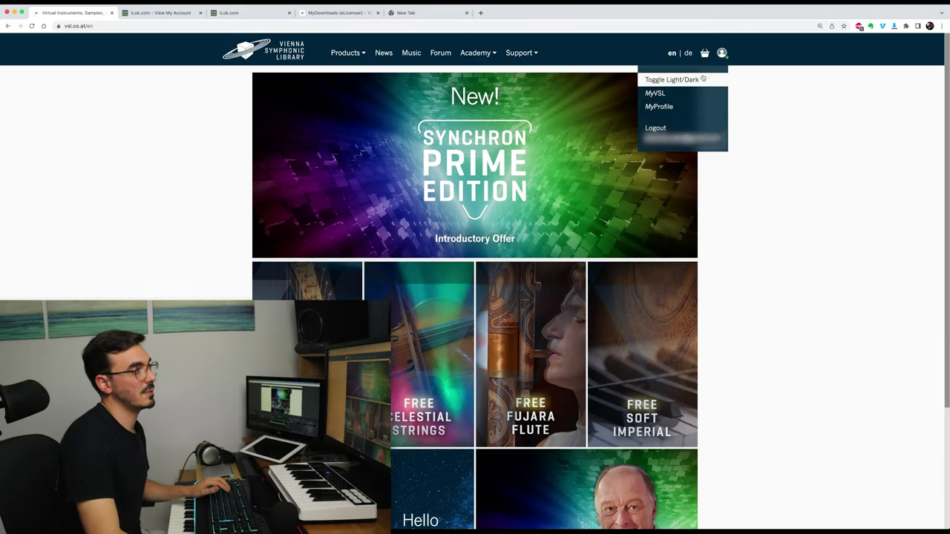
# Step: Go to the MyVSL account area and show the MyDownloads (eLicenser) list
pyautogui.click(665, 93)
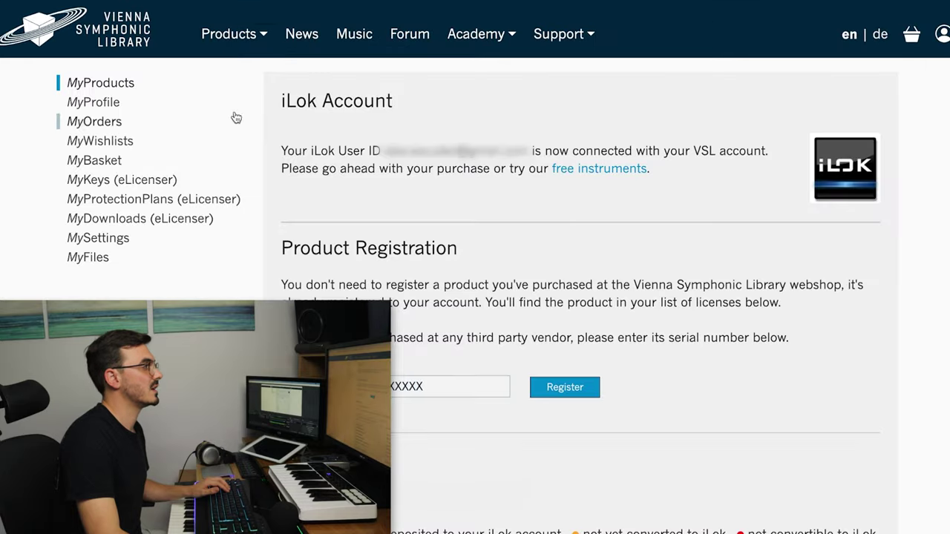
pyautogui.click(115, 216)
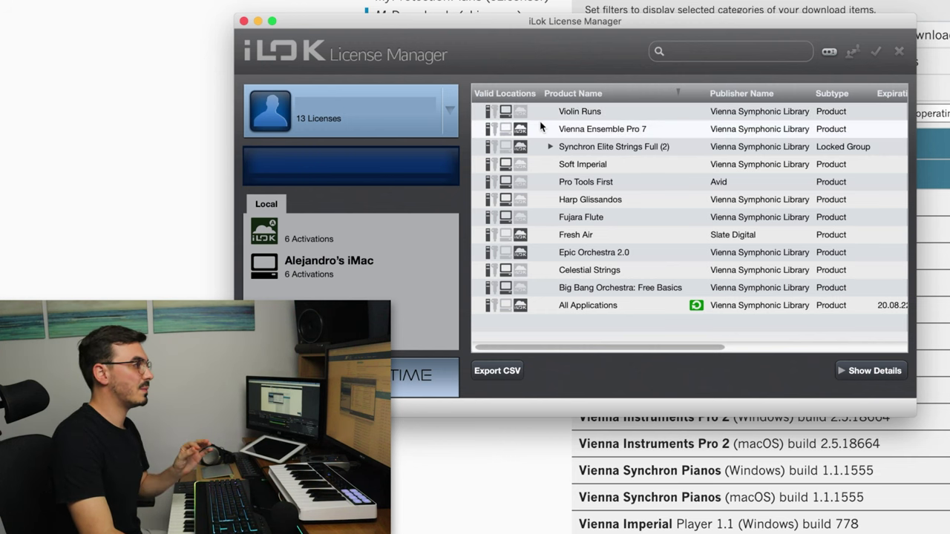
# Step: Compare dongle and iMac licenses, moving Epic Orchestra 2.0 onto the iMac
pyautogui.click(318, 245)
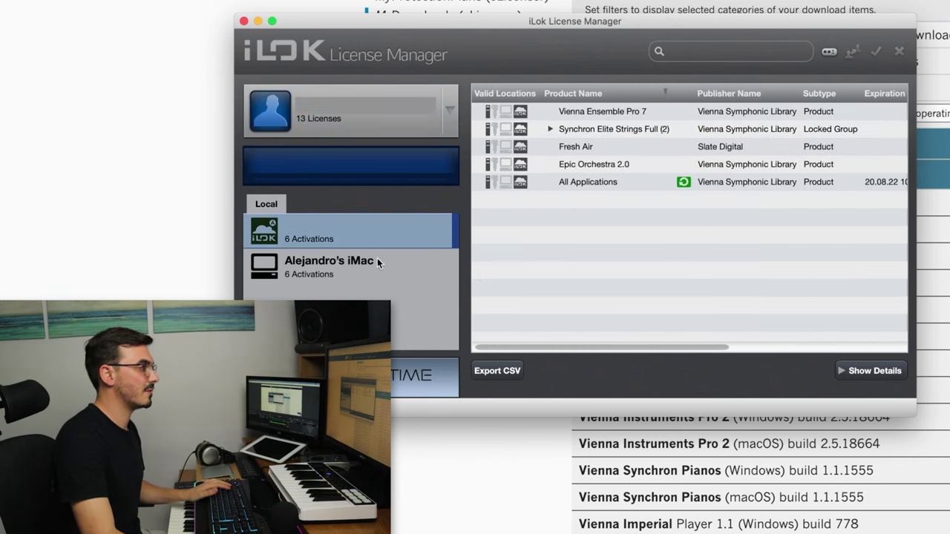
pyautogui.click(327, 273)
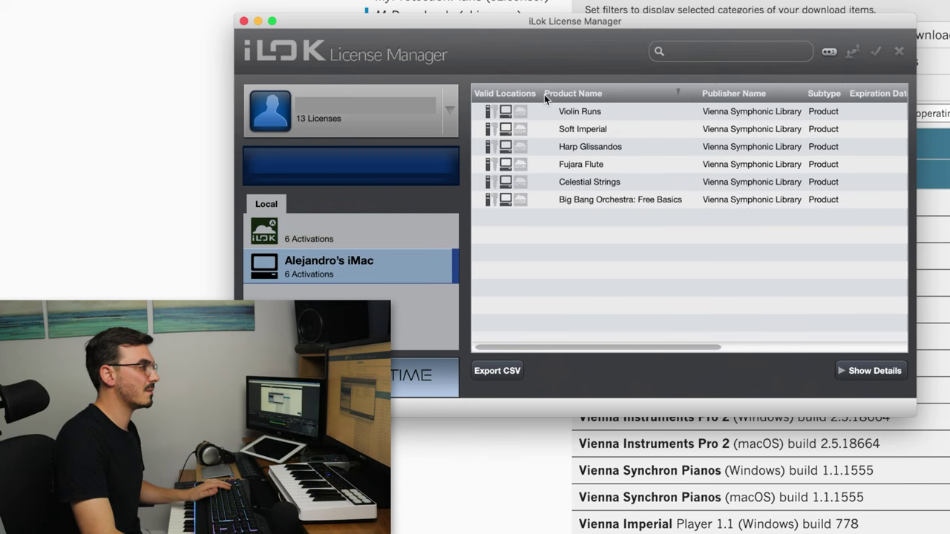
pyautogui.click(355, 234)
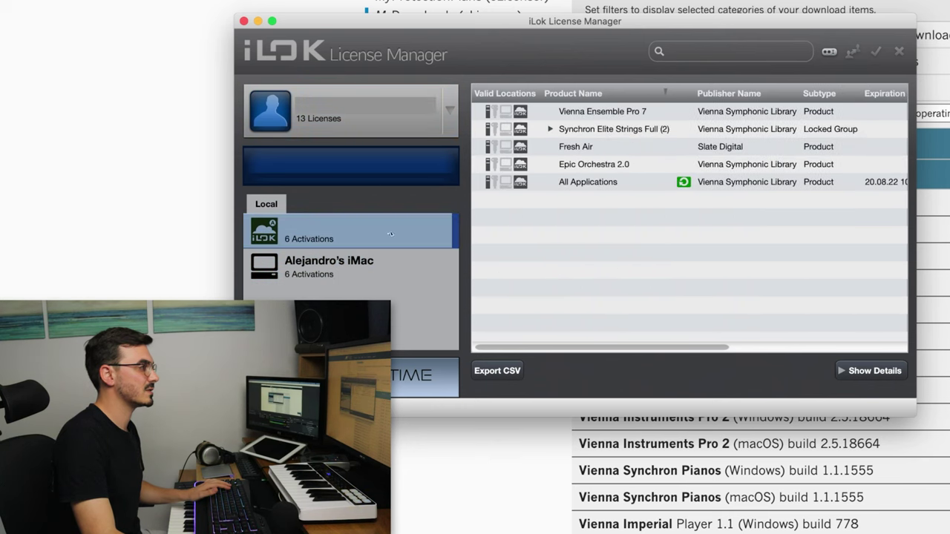
pyautogui.moveTo(596, 163); pyautogui.dragTo(690, 146)
pyautogui.click(303, 271)
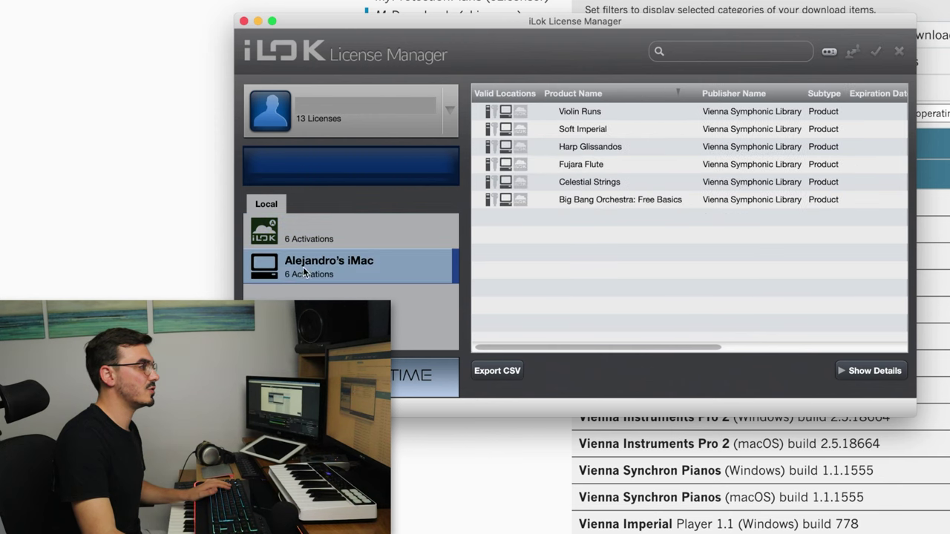
pyautogui.click(349, 235)
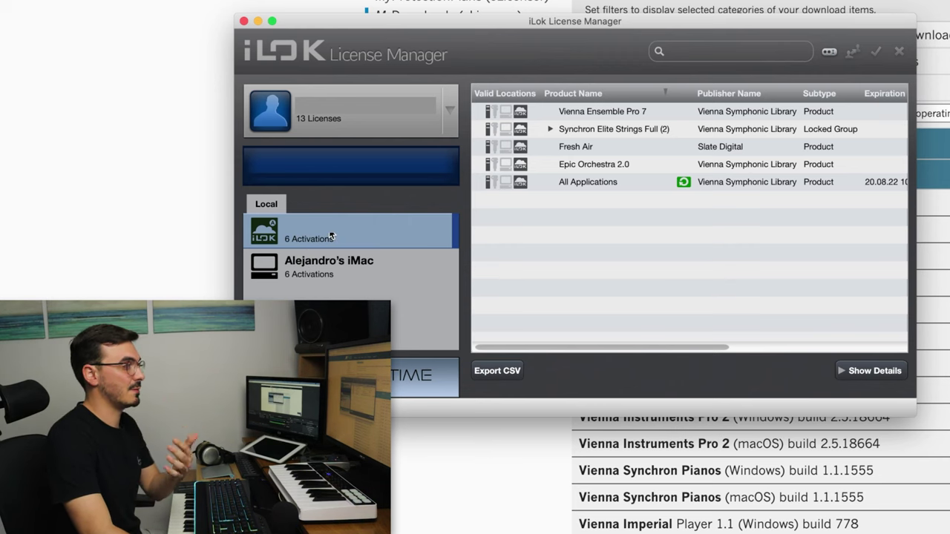
pyautogui.click(693, 186)
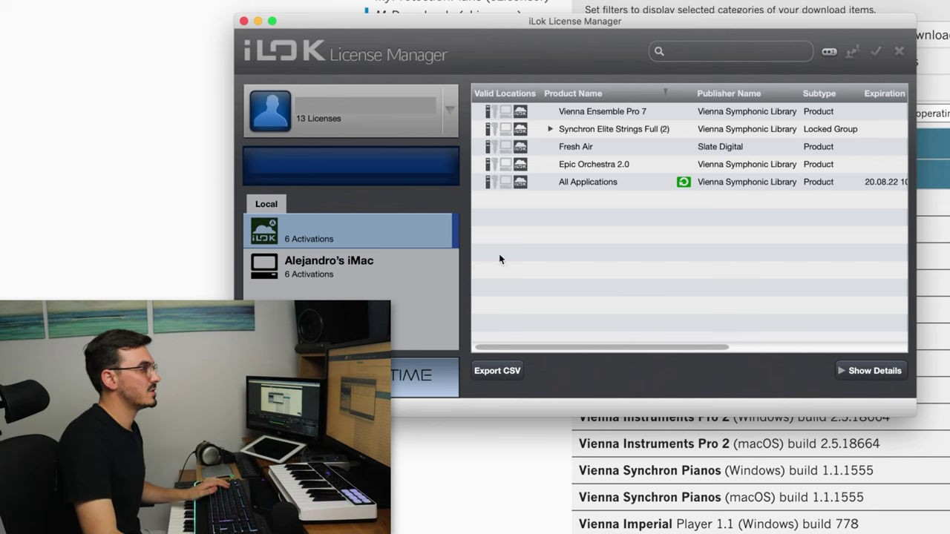
pyautogui.click(317, 264)
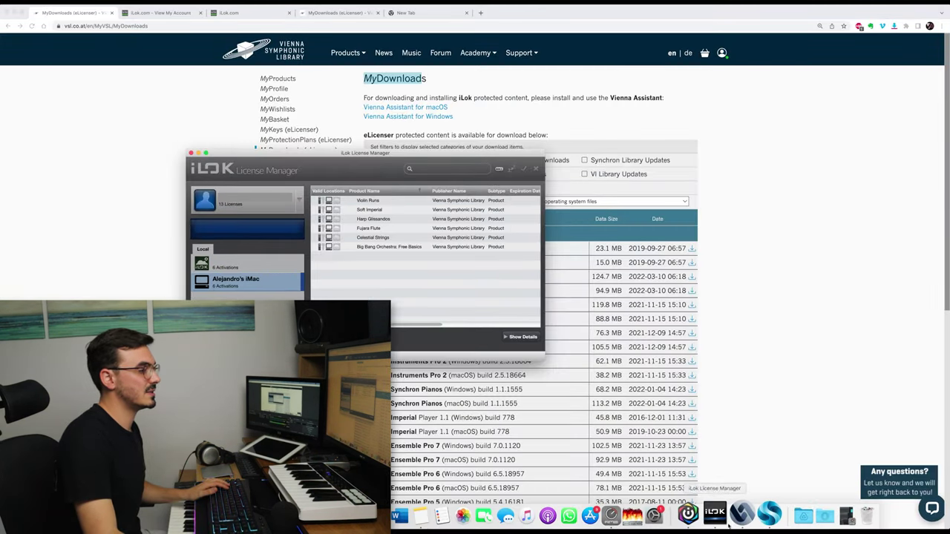
# Step: Launch Vienna Assistant, check the General preferences, then filter to Installed products
pyautogui.click(752, 515)
pyautogui.moveTo(666, 424); pyautogui.dragTo(664, 437)
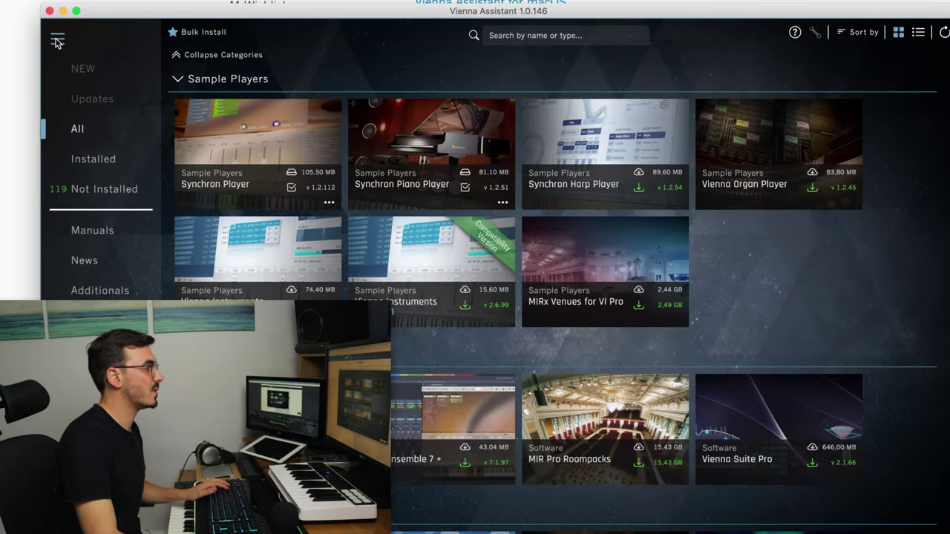
pyautogui.click(165, 127)
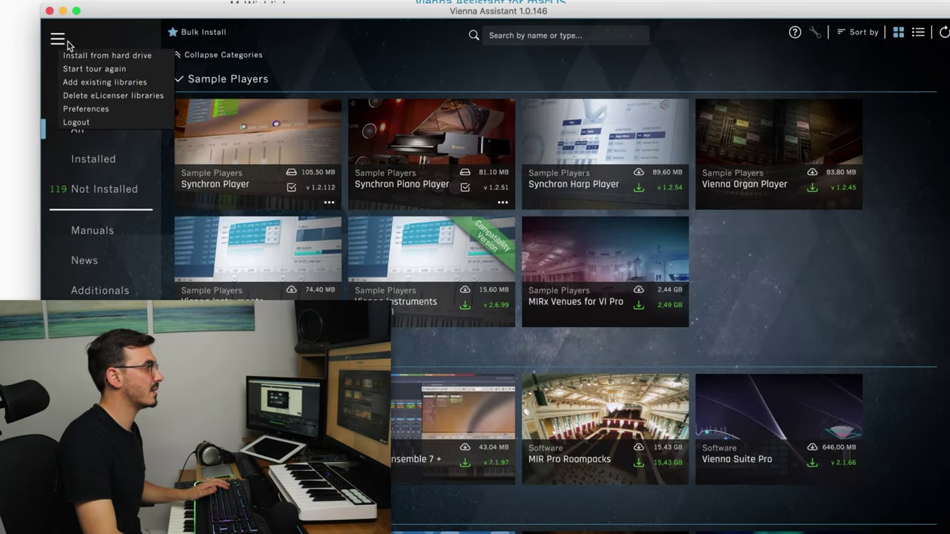
pyautogui.click(87, 109)
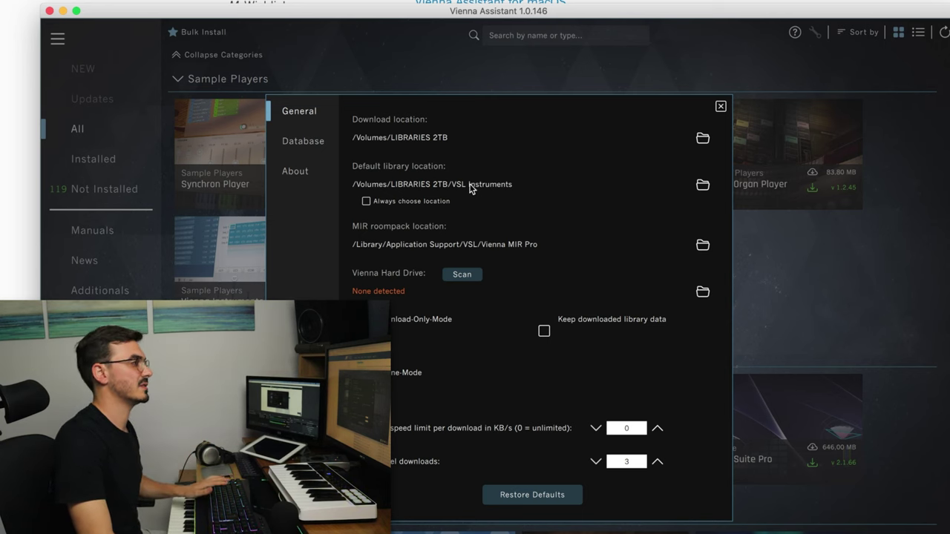
pyautogui.click(720, 110)
pyautogui.click(97, 159)
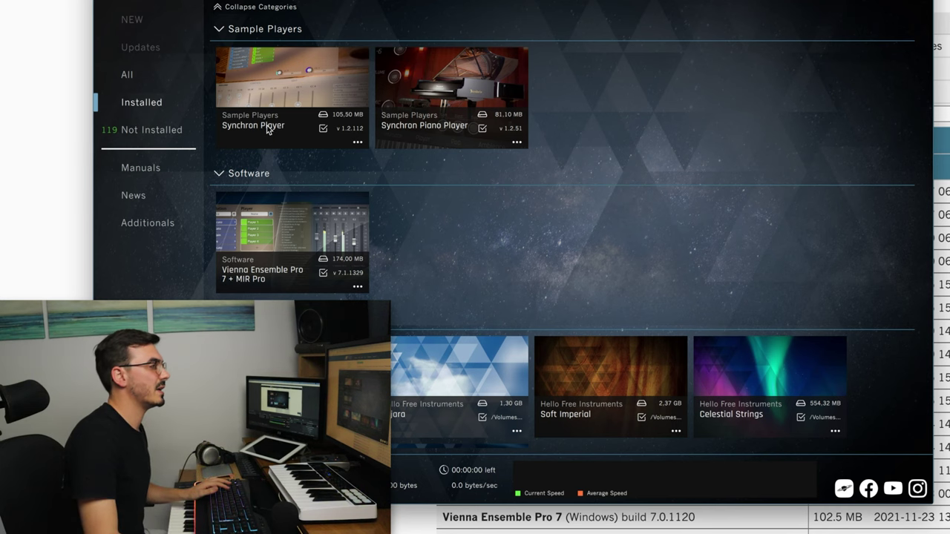
pyautogui.scroll(-5, 334, 125)
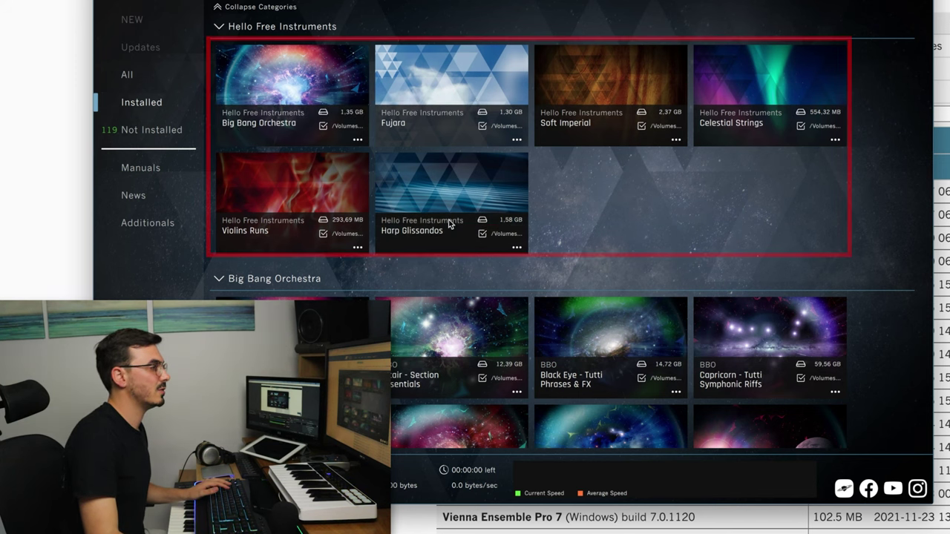
pyautogui.scroll(-10, 269, 180)
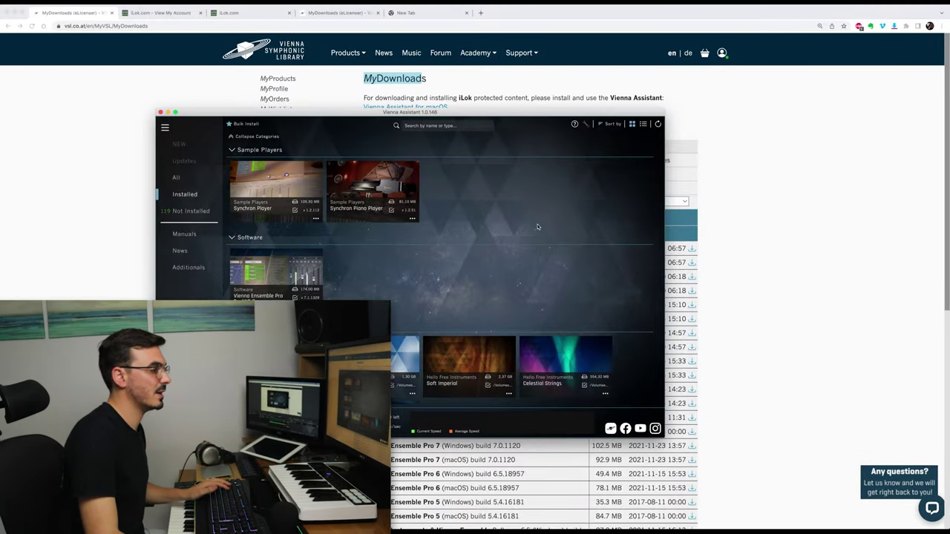
# Step: Launch Synchron Player and inspect the HELLO Free Instruments and SYNCHRON Prime Edition preset folders
pyautogui.click(759, 515)
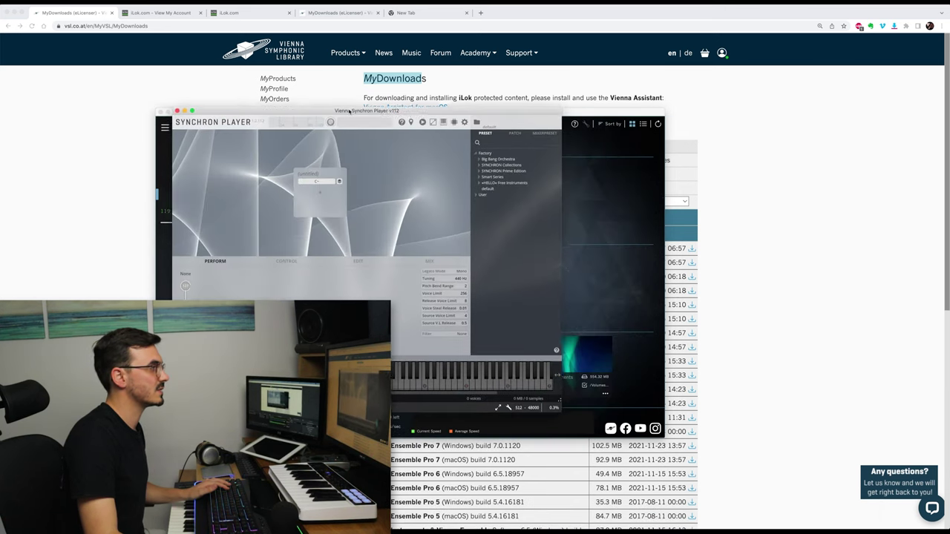
pyautogui.moveTo(349, 112); pyautogui.dragTo(329, 93)
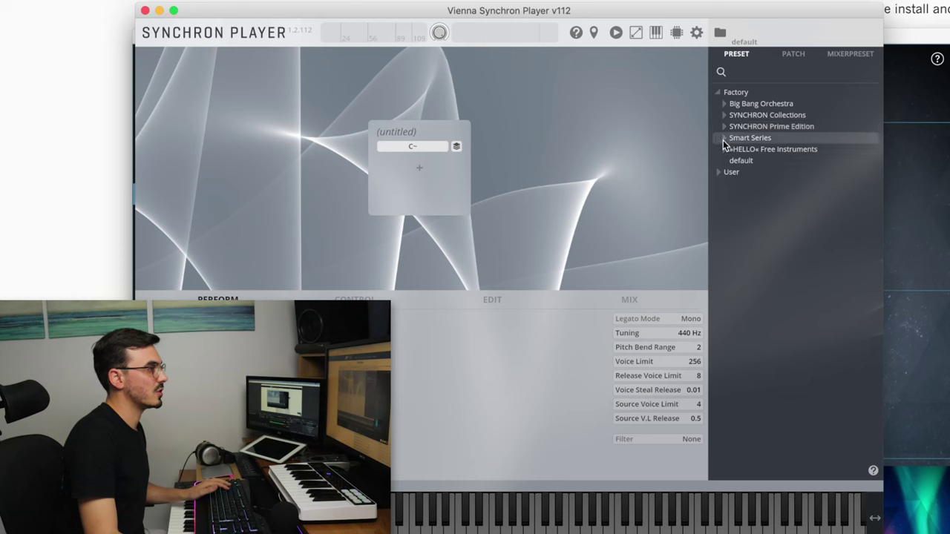
pyautogui.click(724, 149)
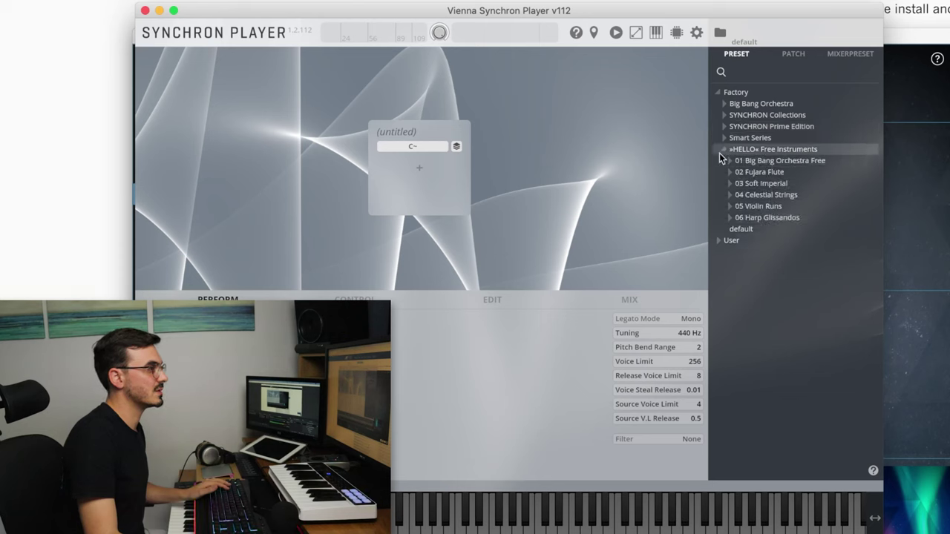
pyautogui.click(720, 151)
pyautogui.click(723, 127)
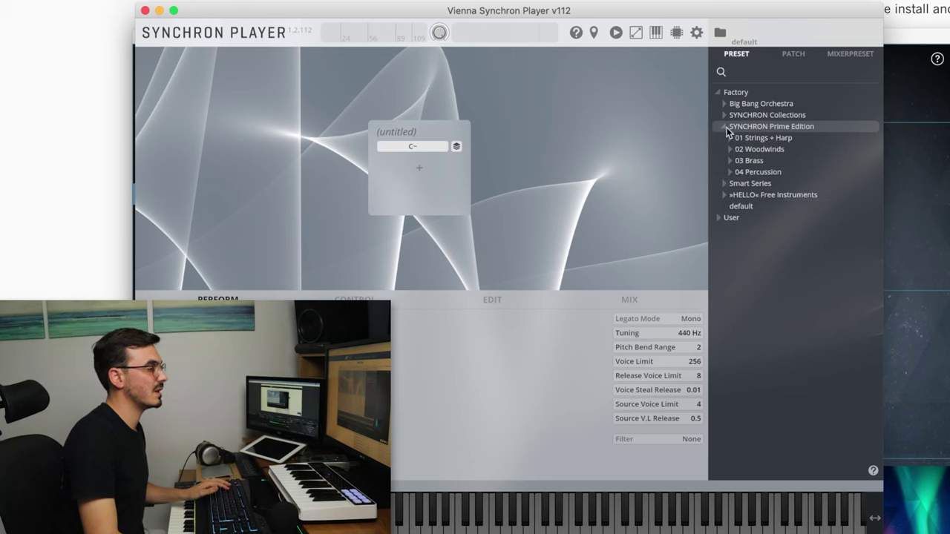
pyautogui.click(725, 127)
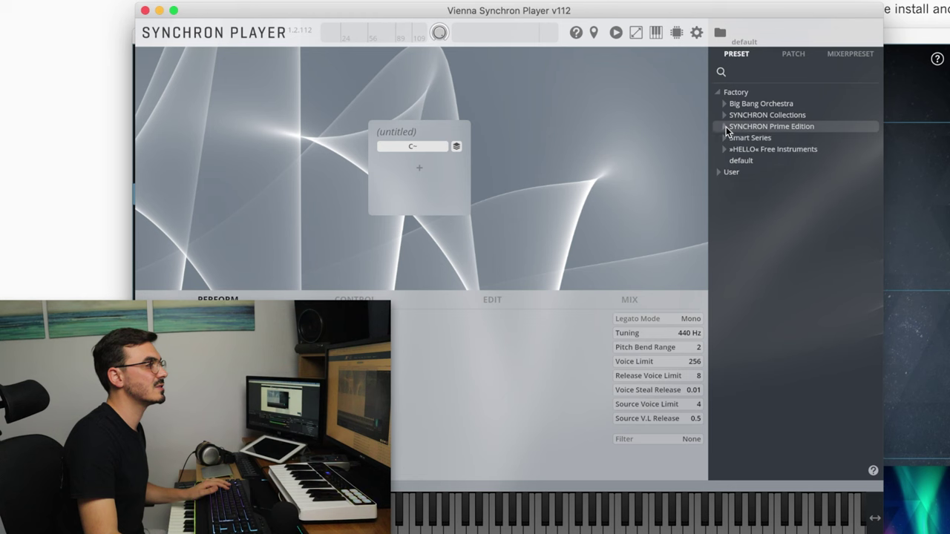
# Step: Check the Database scan paths for the Ymir, Synchron Brass and Synchron Woodwinds libraries
pyautogui.click(697, 33)
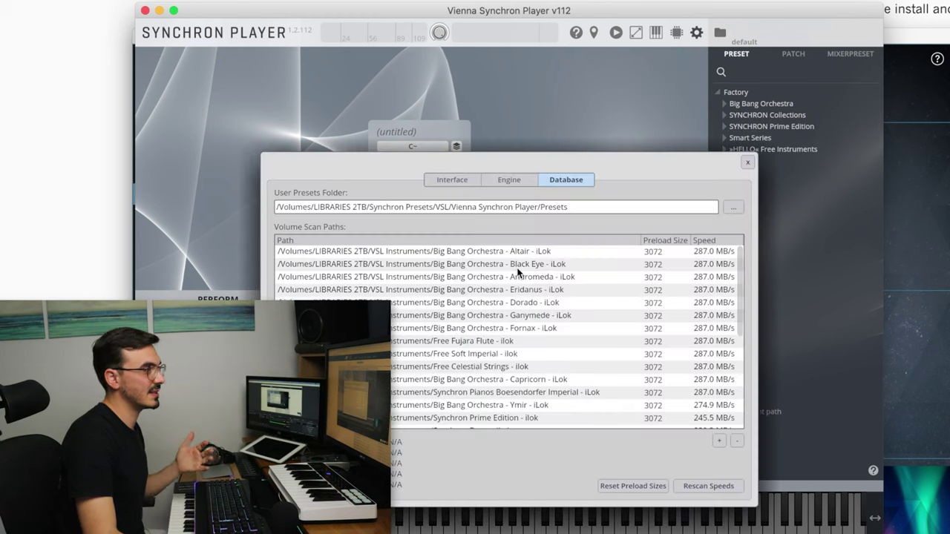
pyautogui.scroll(-2, 527, 265)
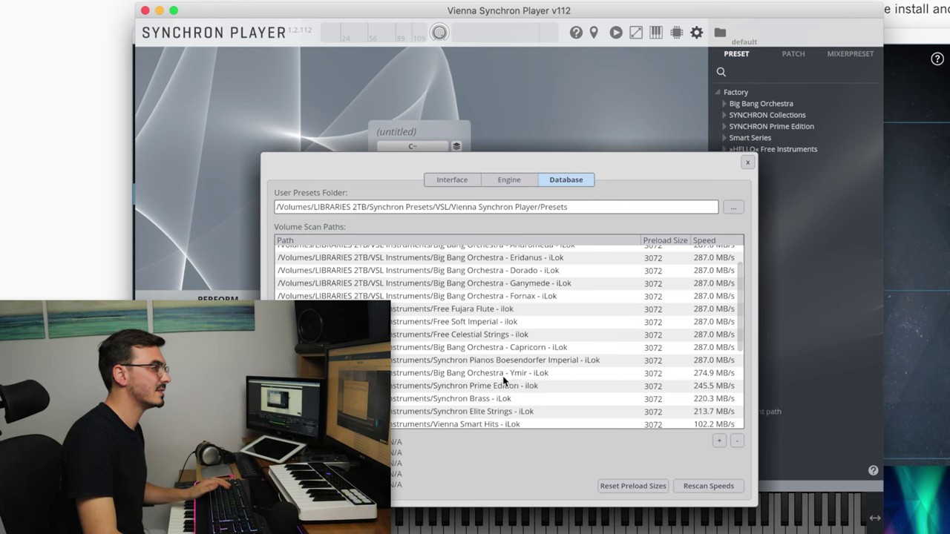
pyautogui.click(503, 373)
pyautogui.click(503, 398)
pyautogui.scroll(-3, 500, 389)
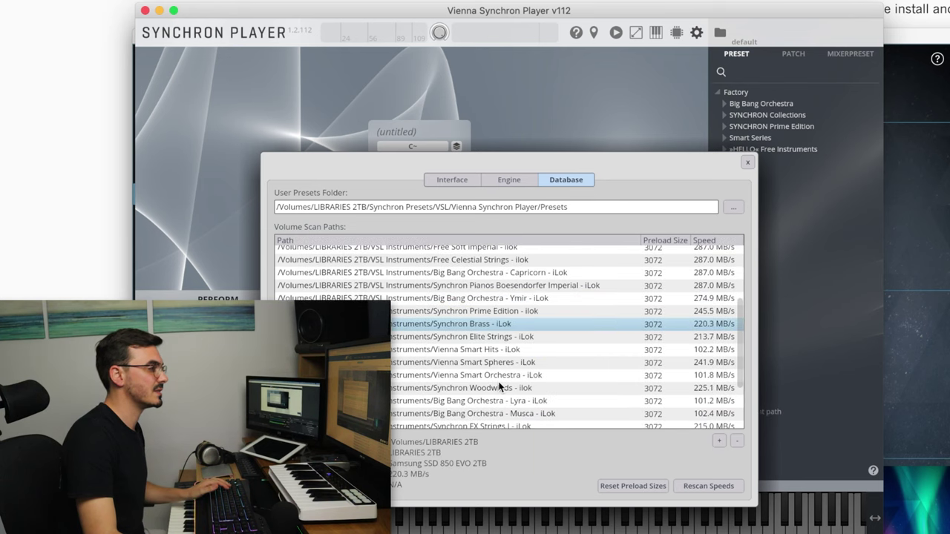
pyautogui.click(499, 387)
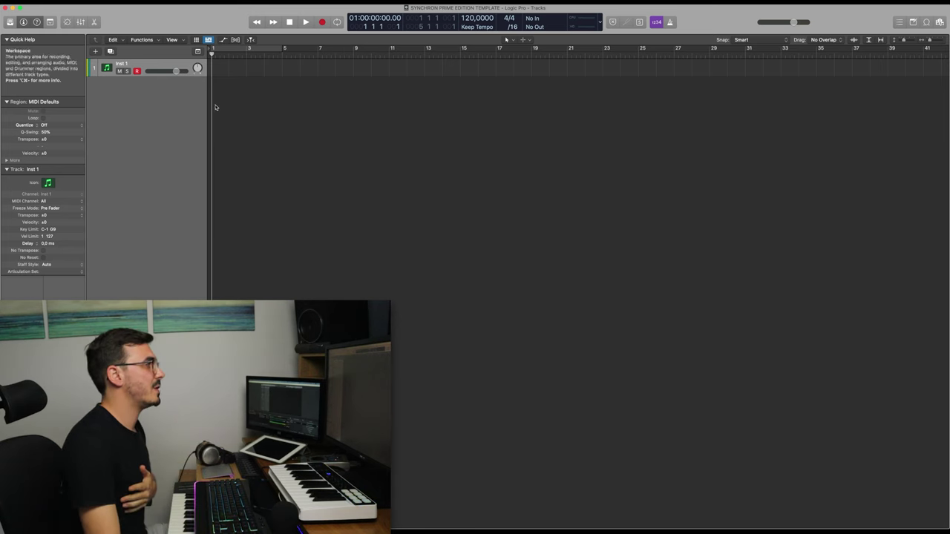
# Step: Load the Steinway Grand Piano patch onto the track and duplicate it into three piano tracks
pyautogui.click(9, 24)
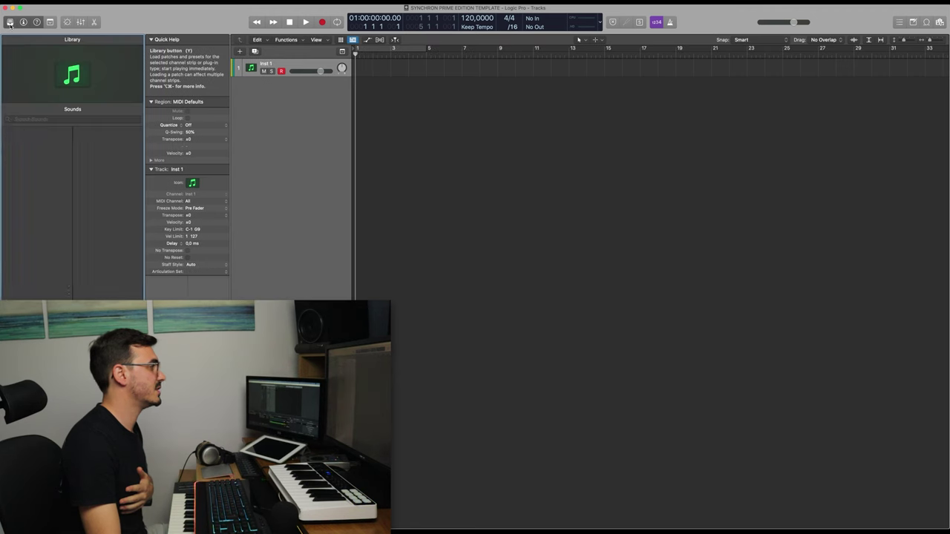
pyautogui.click(18, 208)
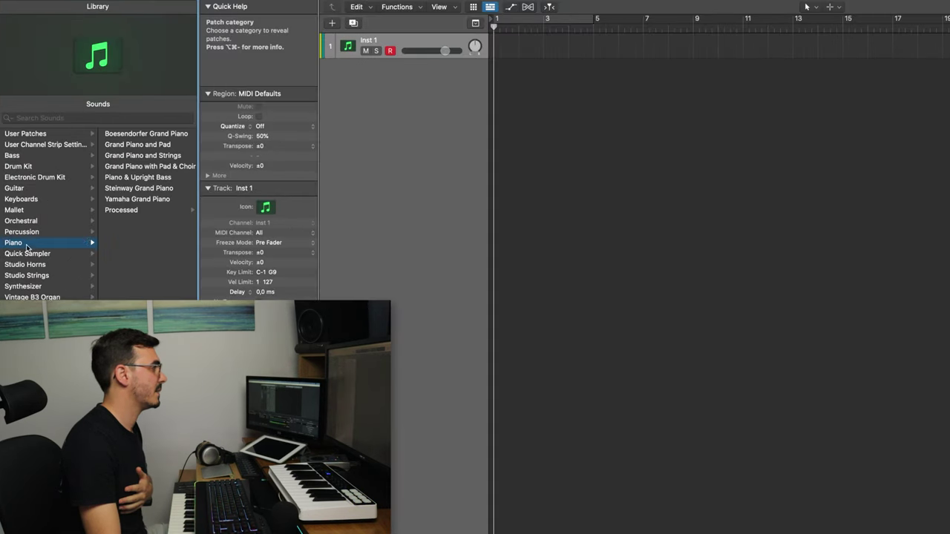
pyautogui.click(133, 189)
pyautogui.press('y')
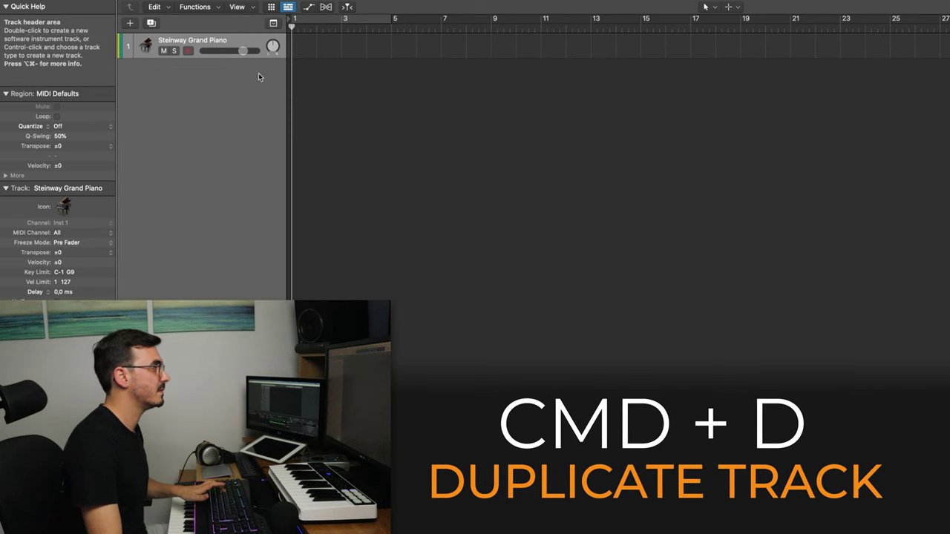
pyautogui.press('super+d')
pyautogui.press('super+d')
pyautogui.doubleClick(212, 40)
# Step: Name the three piano tracks Sketching Piano 1, 2 and 3
pyautogui.write('Sketching Pian')
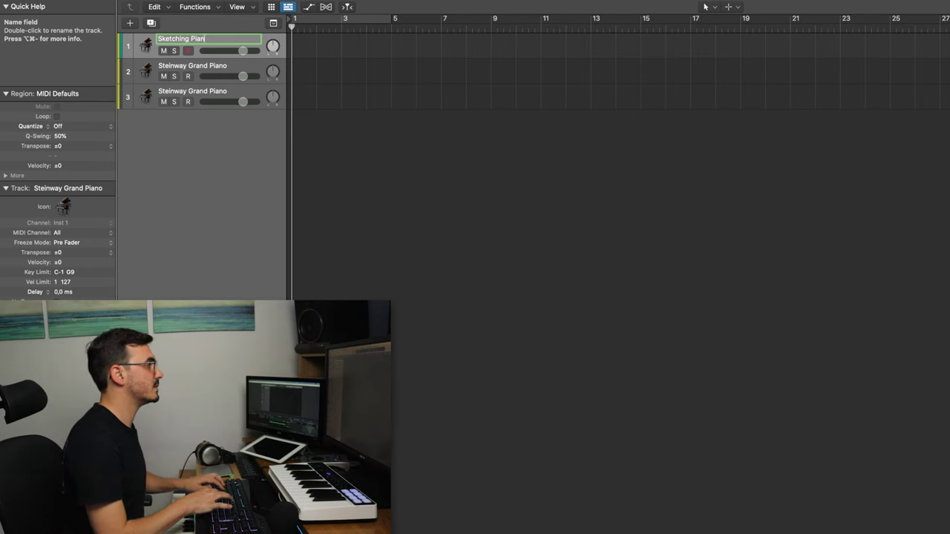
pyautogui.write('o 1')
pyautogui.press('Tab')
pyautogui.write('Sketching Piano')
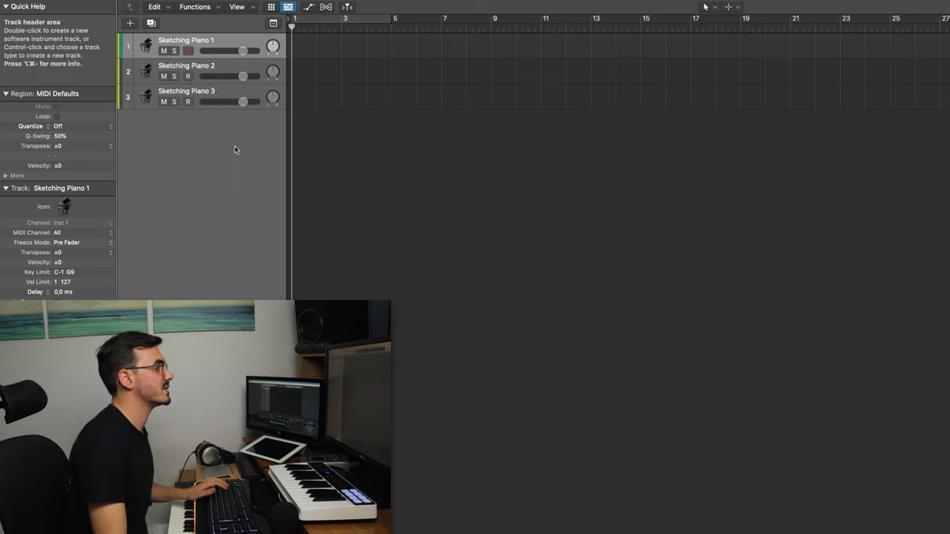
pyautogui.click(212, 98)
# Step: Add five new software instrument tracks below the pianos
pyautogui.doubleClick(188, 134)
pyautogui.doubleClick(191, 164)
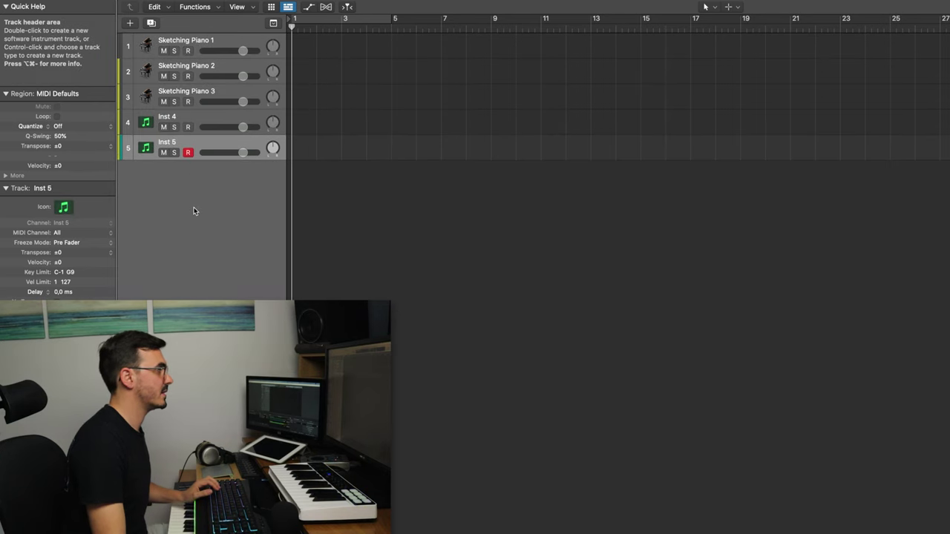
pyautogui.doubleClick(195, 211)
pyautogui.doubleClick(210, 237)
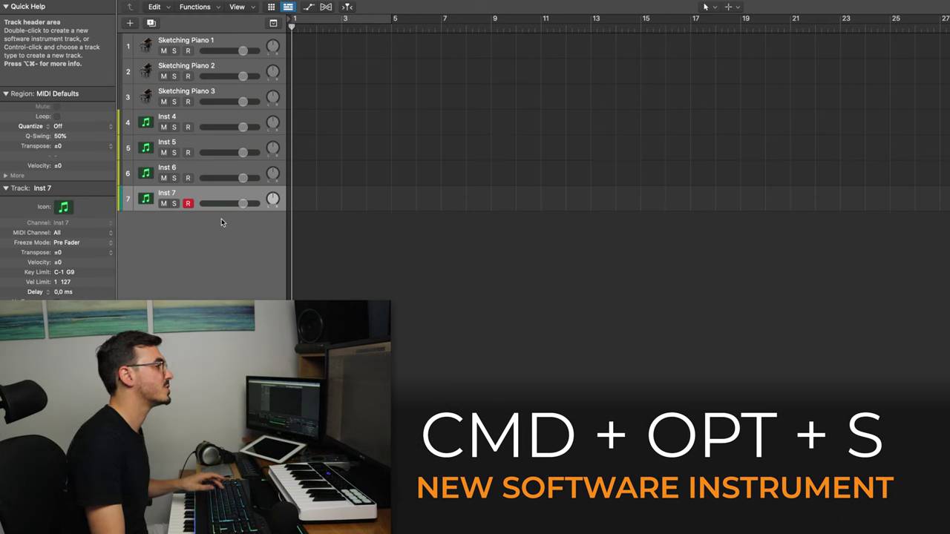
pyautogui.press('super+alt+s')
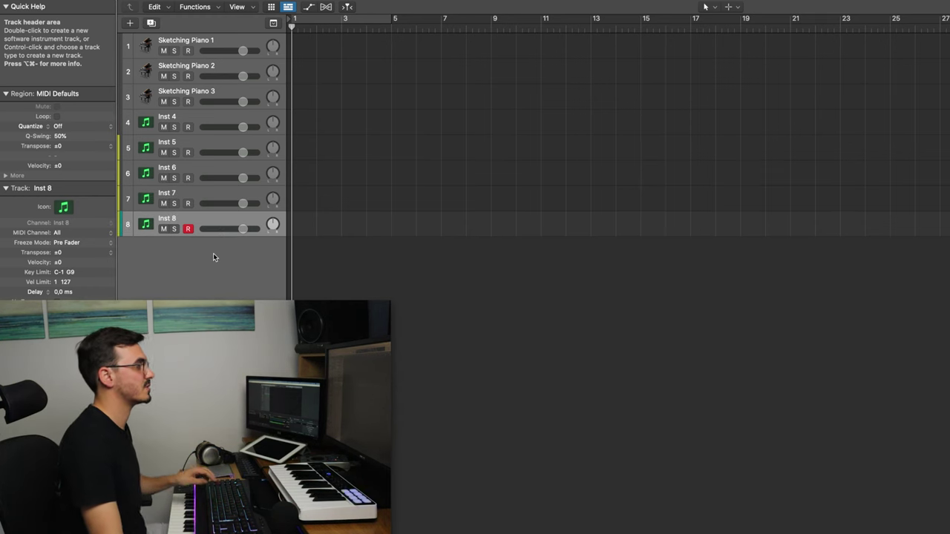
pyautogui.click(227, 132)
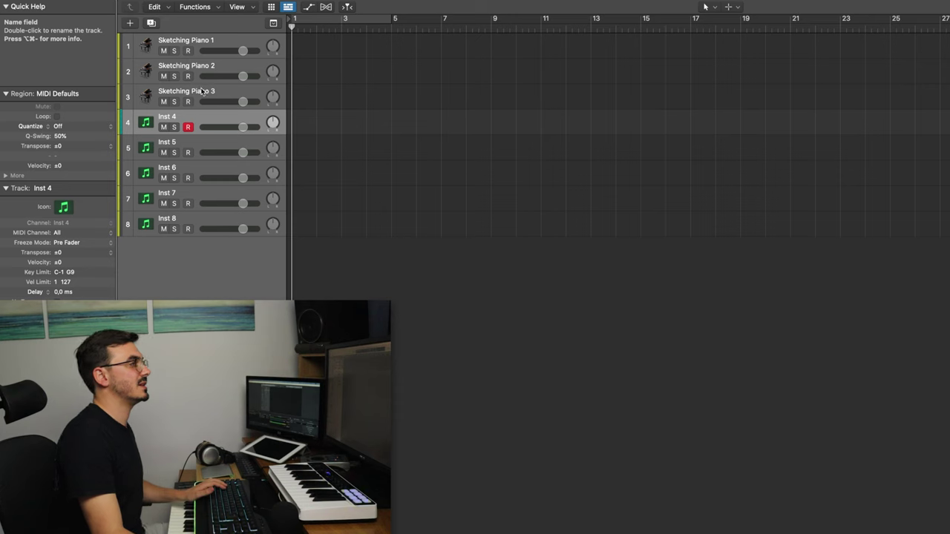
# Step: Name tracks 4–7 Flute, Oboe, Clarinet and Bassoon
pyautogui.doubleClick(173, 120)
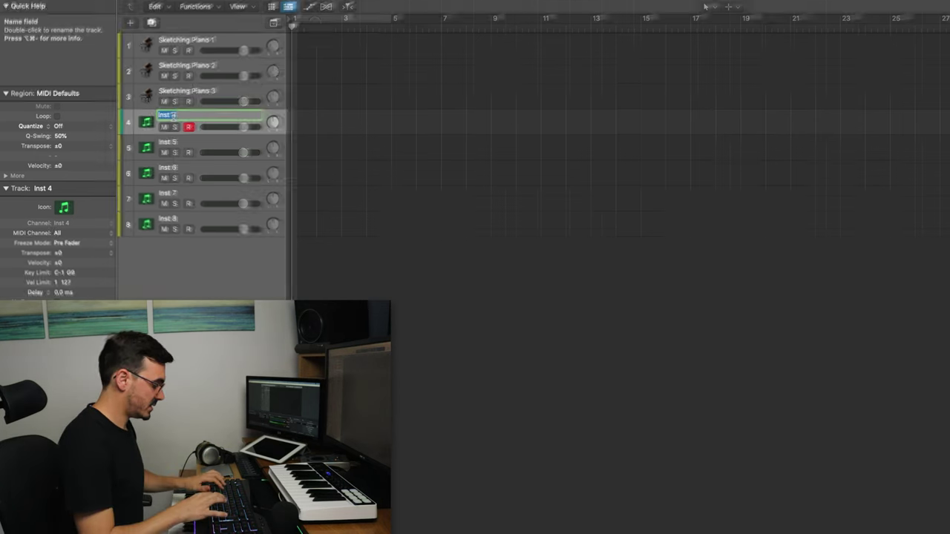
pyautogui.write('Fi')
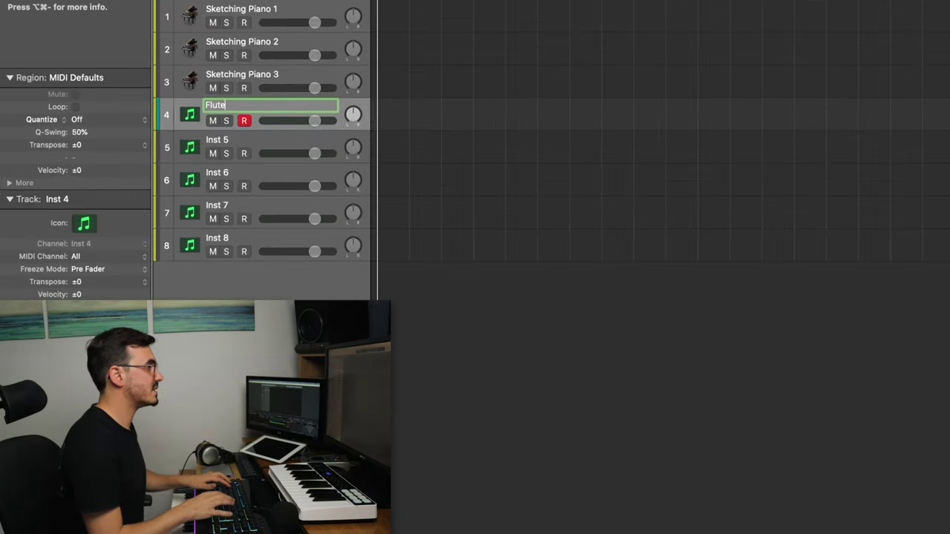
pyautogui.press('Tab')
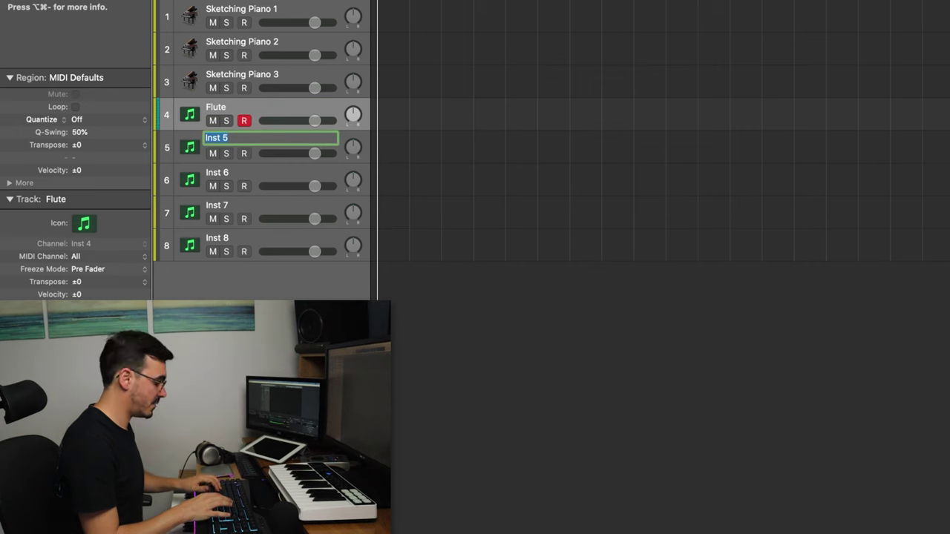
pyautogui.press('Tab')
pyautogui.write('Clari')
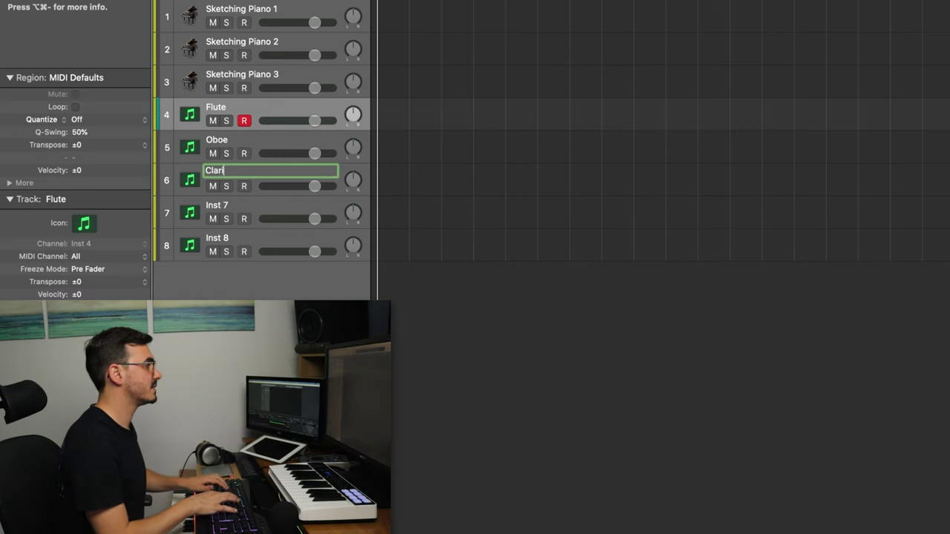
pyautogui.write('net')
pyautogui.press('Tab')
pyautogui.write('Bassoon')
pyautogui.press('Return')
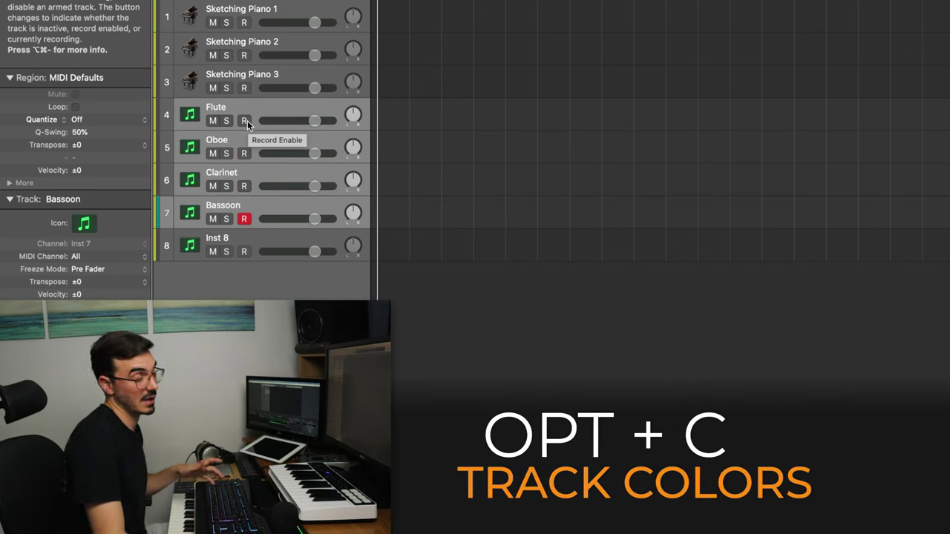
# Step: Colour the piano and woodwind tracks green and Inst 8 blue, then select Flute through Bassoon
pyautogui.hotkey('alt', 'c')
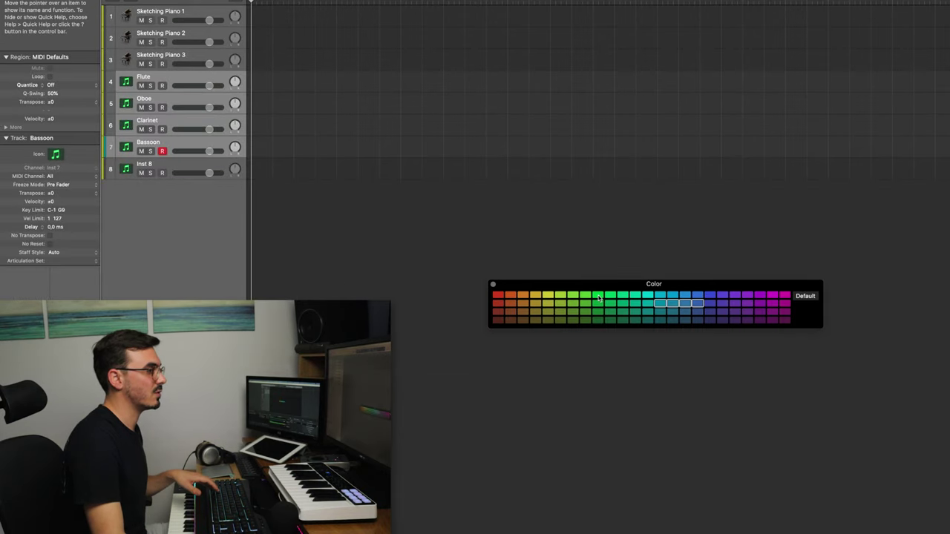
pyautogui.hotkey('alt', 'c')
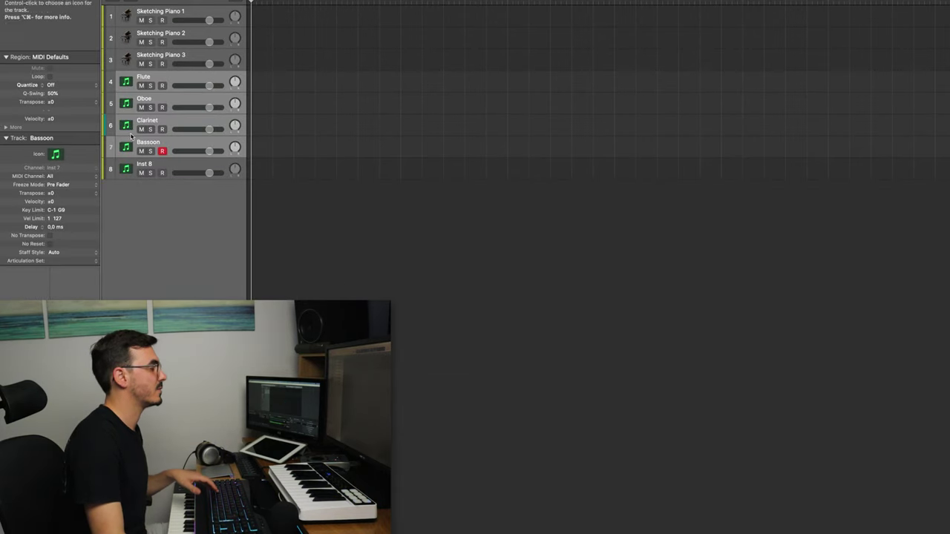
pyautogui.rightClick(176, 120)
pyautogui.moveTo(256, 279)
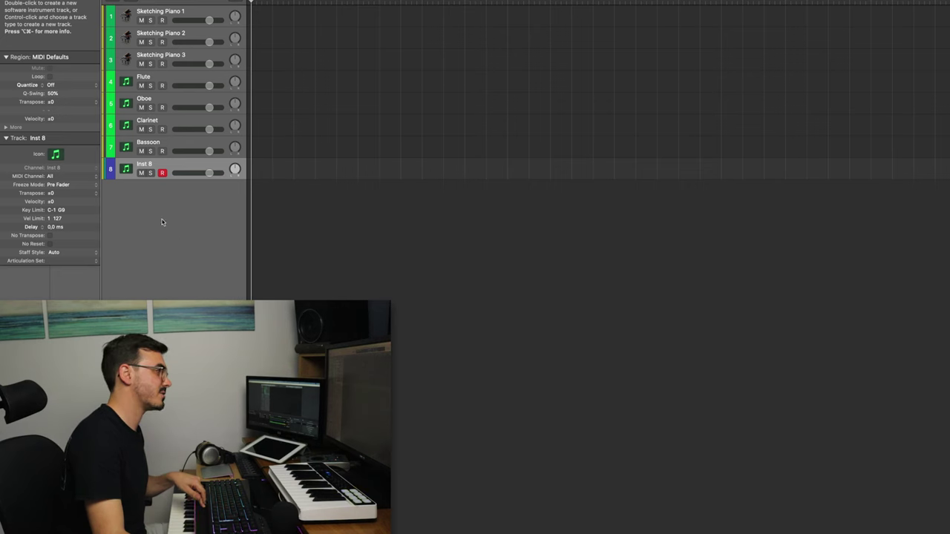
pyautogui.click(165, 145)
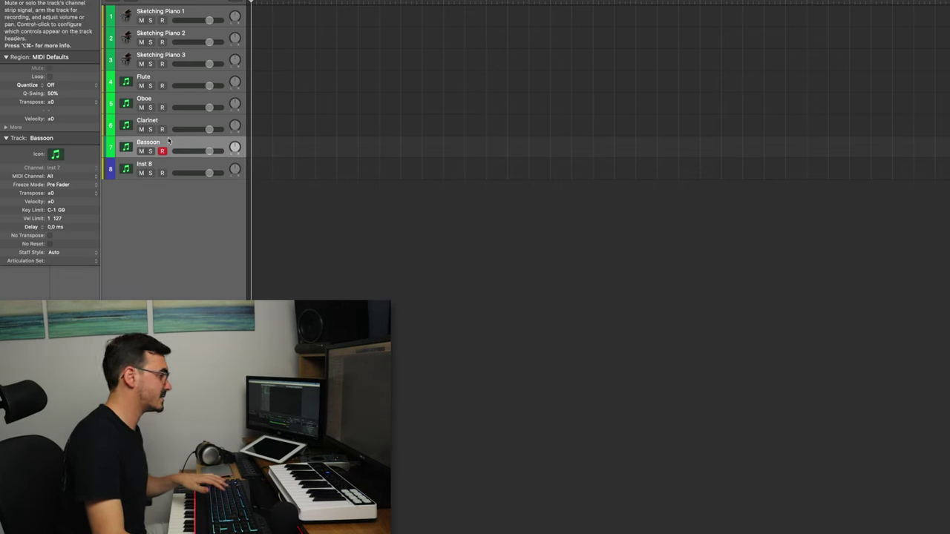
pyautogui.keyDown('shift'); pyautogui.click(165, 78); pyautogui.keyUp('shift')
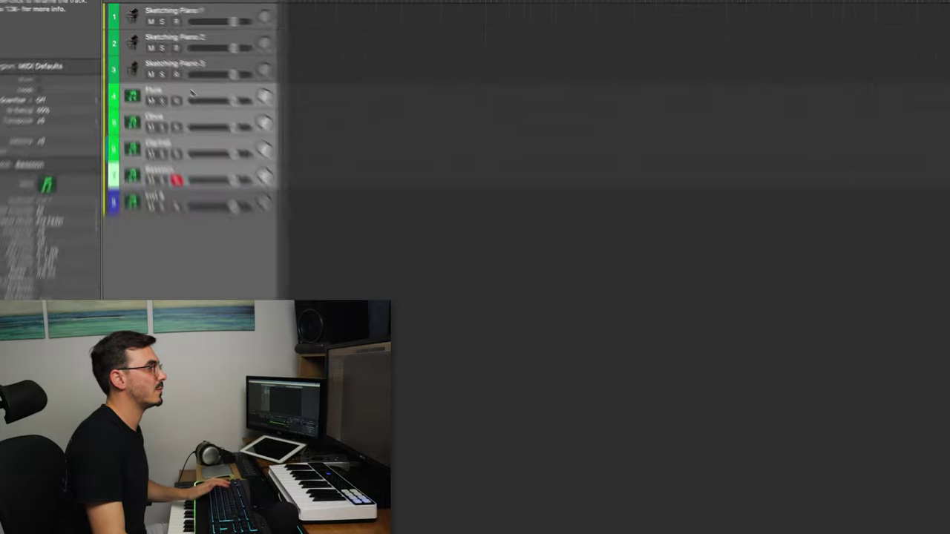
pyautogui.rightClick(174, 76)
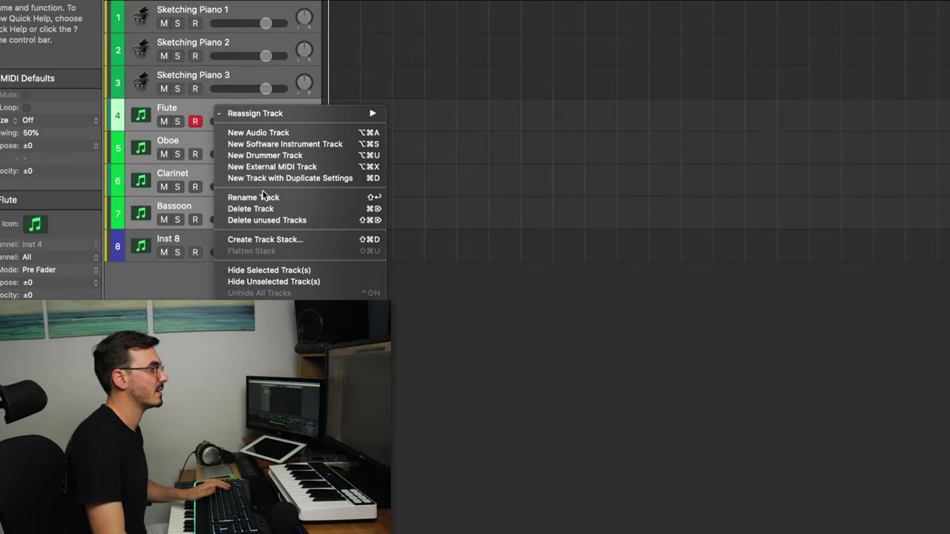
# Step: Pack Flute through Bassoon into a summing track stack named WOODWINDS
pyautogui.click(269, 239)
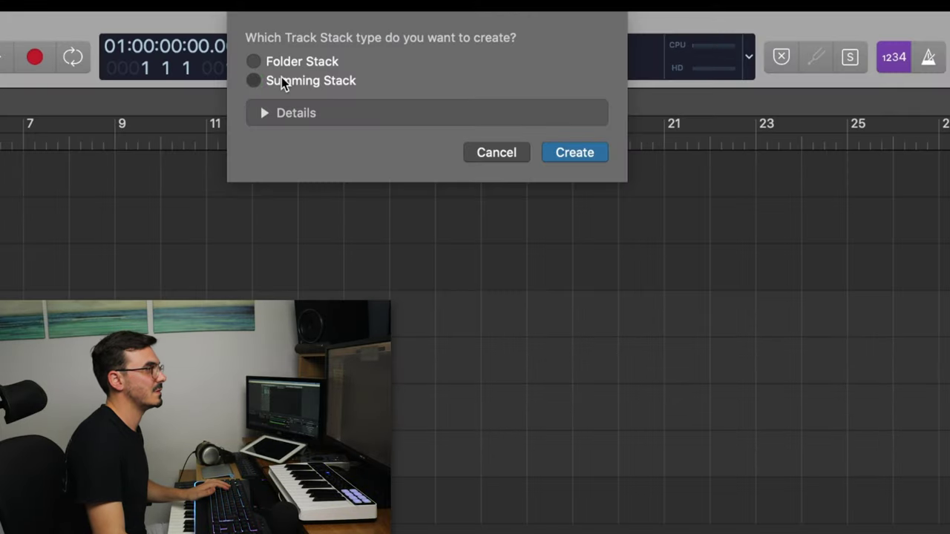
pyautogui.click(282, 81)
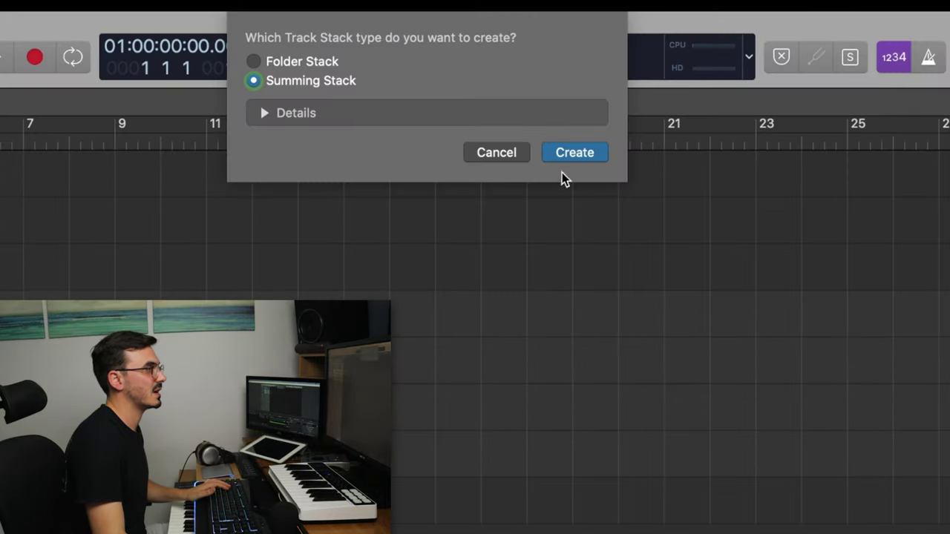
pyautogui.click(574, 152)
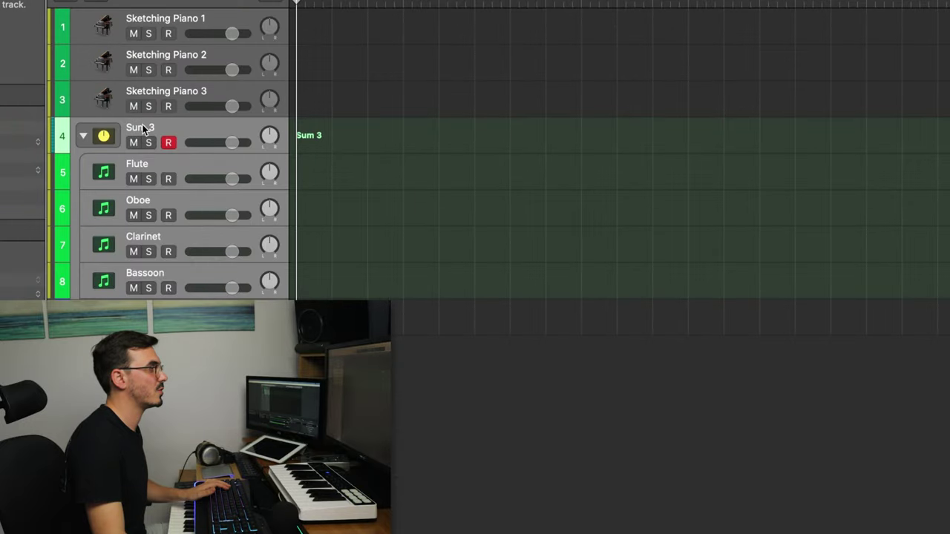
pyautogui.doubleClick(143, 129)
pyautogui.write('WOO')
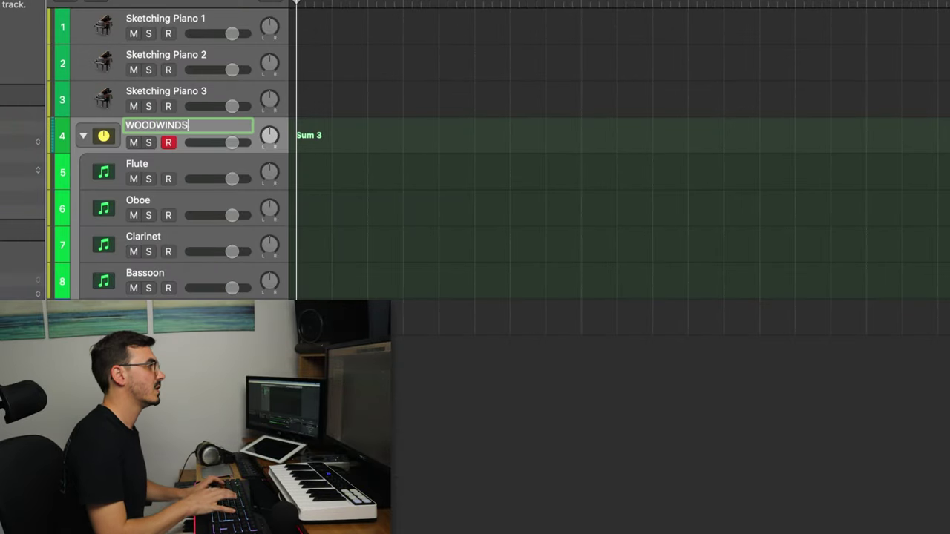
pyautogui.write('DWINDS')
pyautogui.press('Return')
# Step: Collapse and expand the WOODWINDS stack and select its member tracks
pyautogui.click(81, 138)
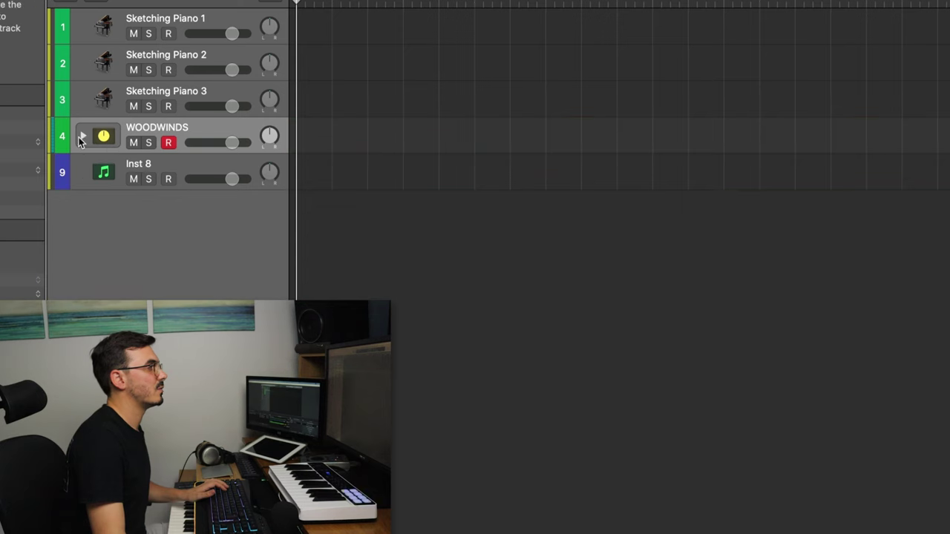
pyautogui.click(81, 138)
pyautogui.click(82, 139)
pyautogui.click(83, 138)
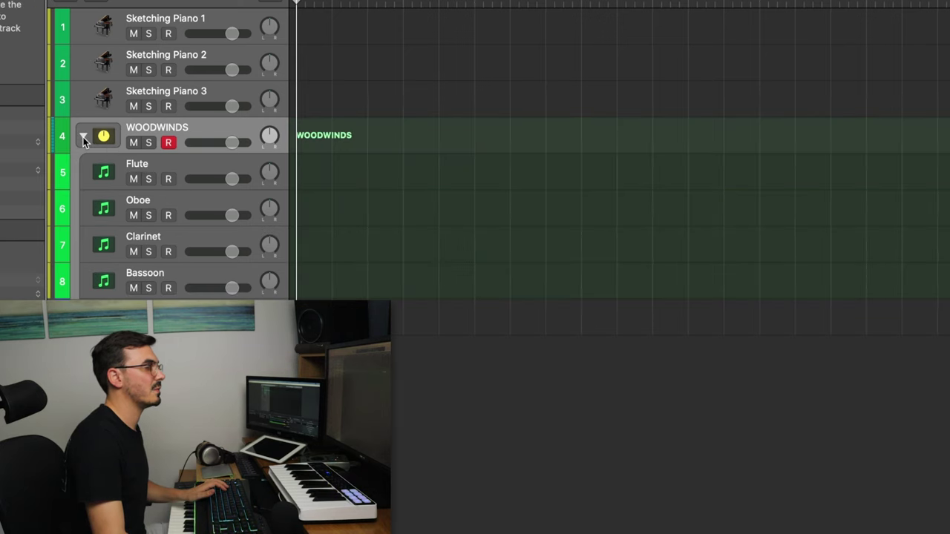
pyautogui.click(170, 169)
pyautogui.keyDown('shift'); pyautogui.click(179, 272); pyautogui.keyUp('shift')
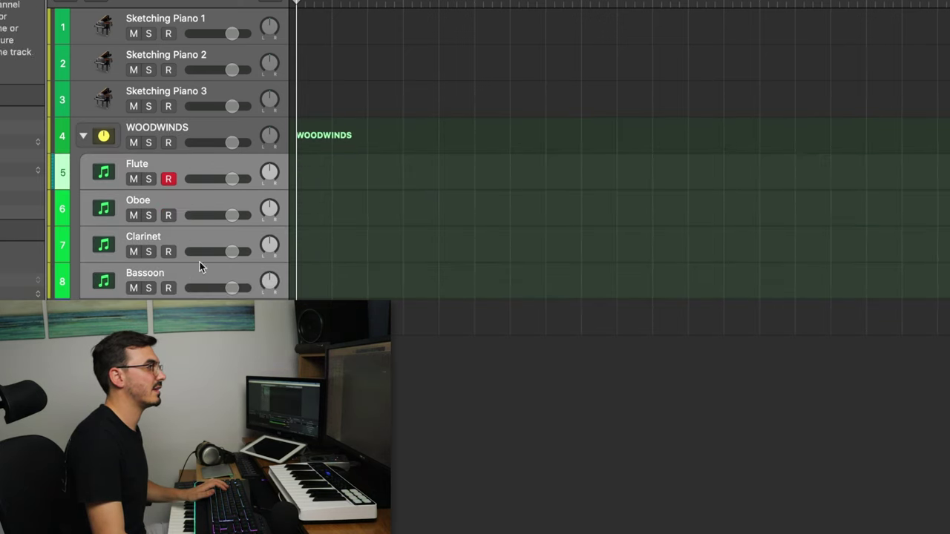
pyautogui.click(170, 130)
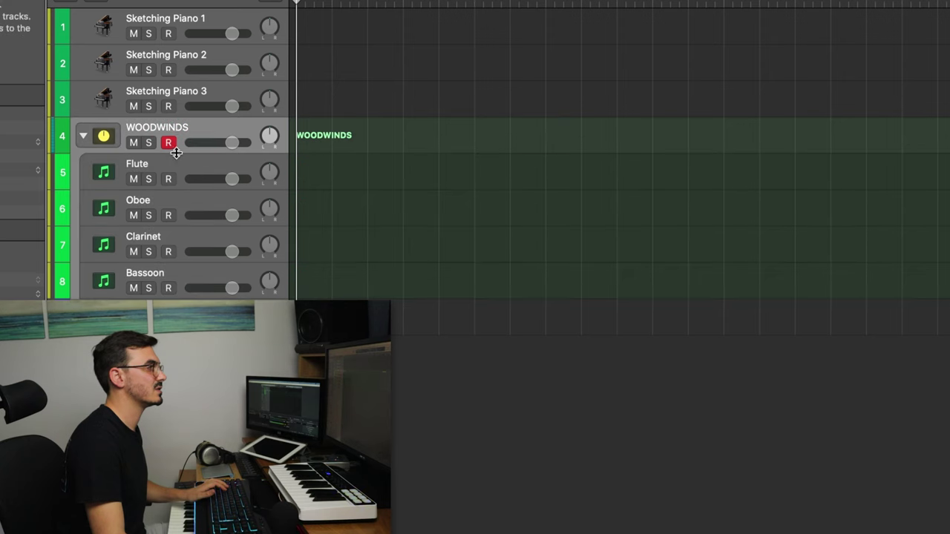
pyautogui.click(193, 186)
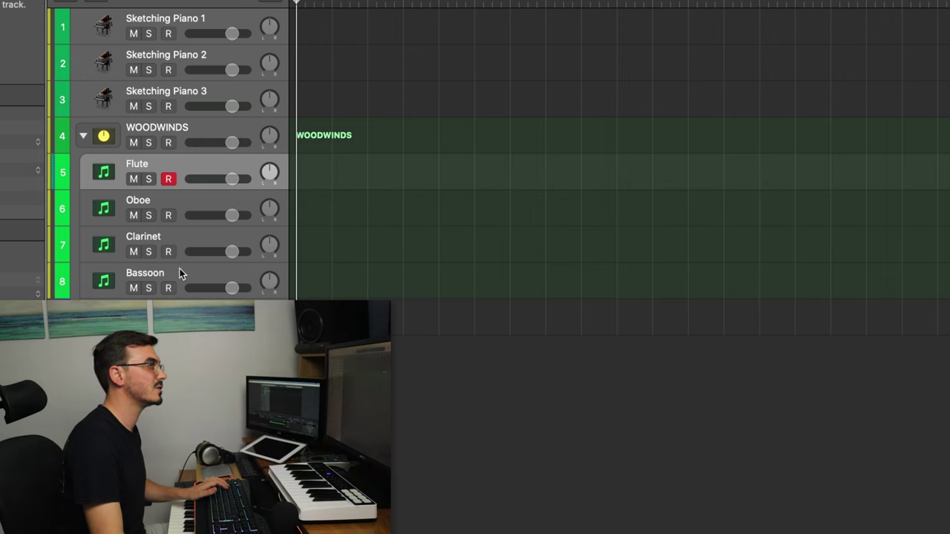
# Step: Test mute and solo on WOODWINDS, then expand the stack and leave it soloed
pyautogui.click(134, 142)
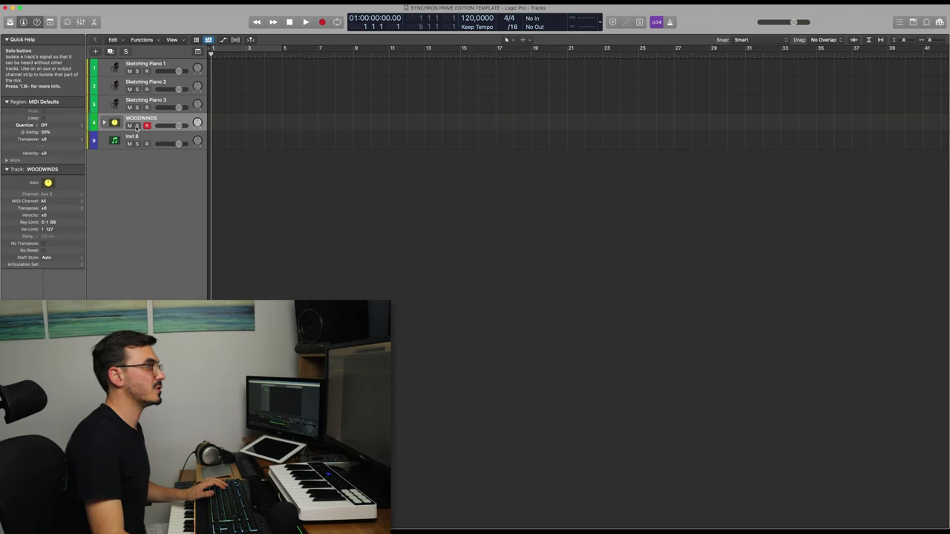
pyautogui.click(138, 126)
pyautogui.click(137, 126)
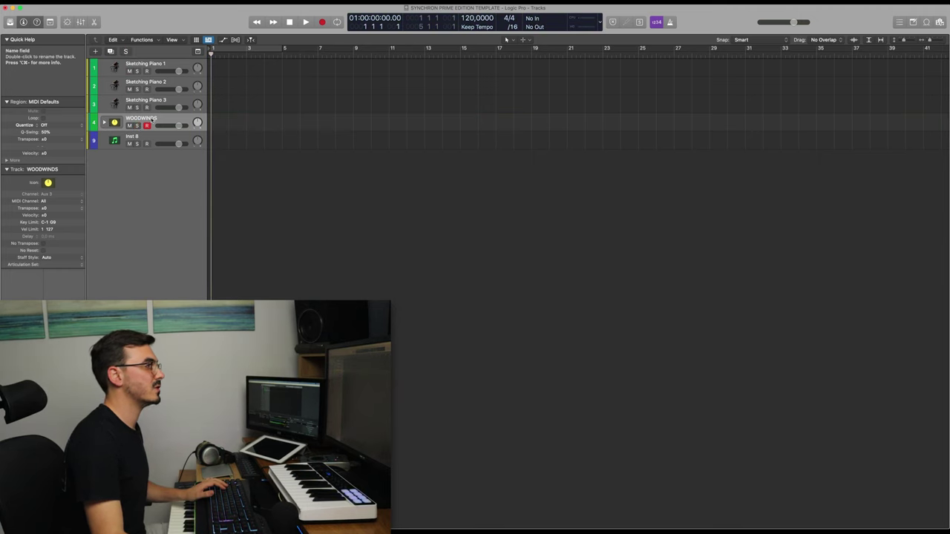
pyautogui.click(60, 4)
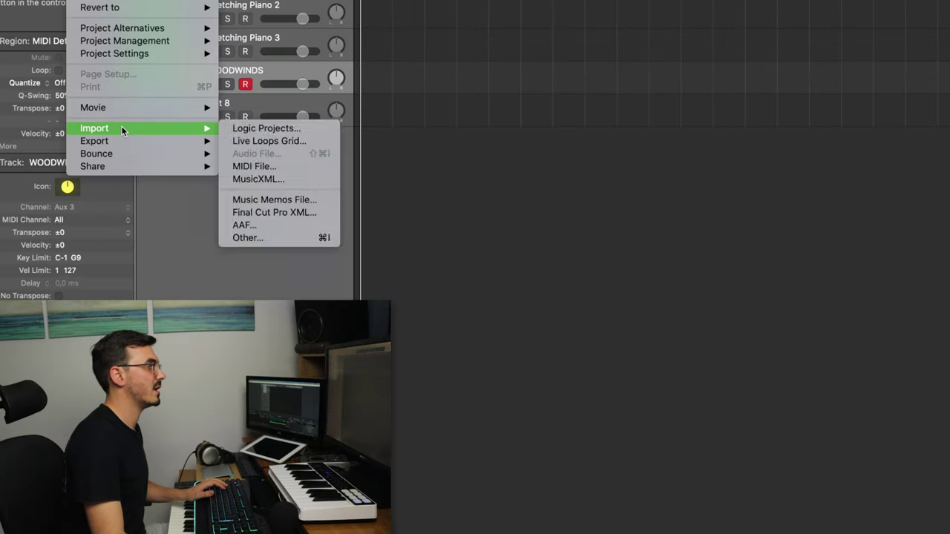
pyautogui.moveTo(78, 157)
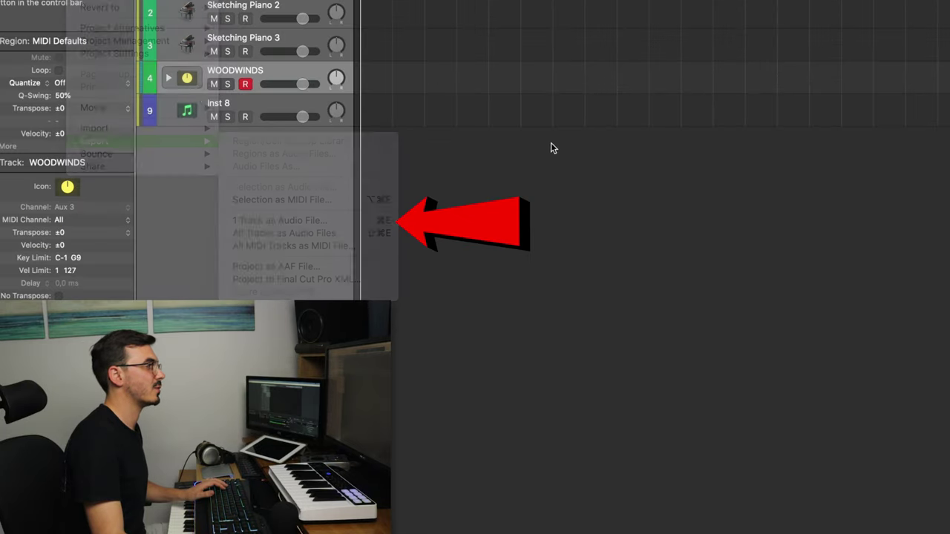
pyautogui.click(168, 78)
pyautogui.click(227, 84)
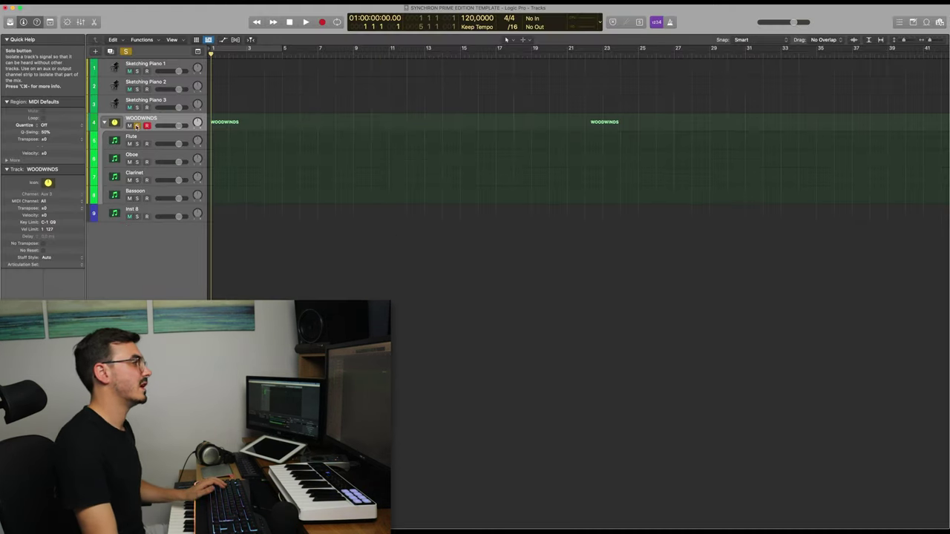
# Step: Load Vienna Synchron Player (Stereo) as the Flute track's instrument
pyautogui.press('Down')
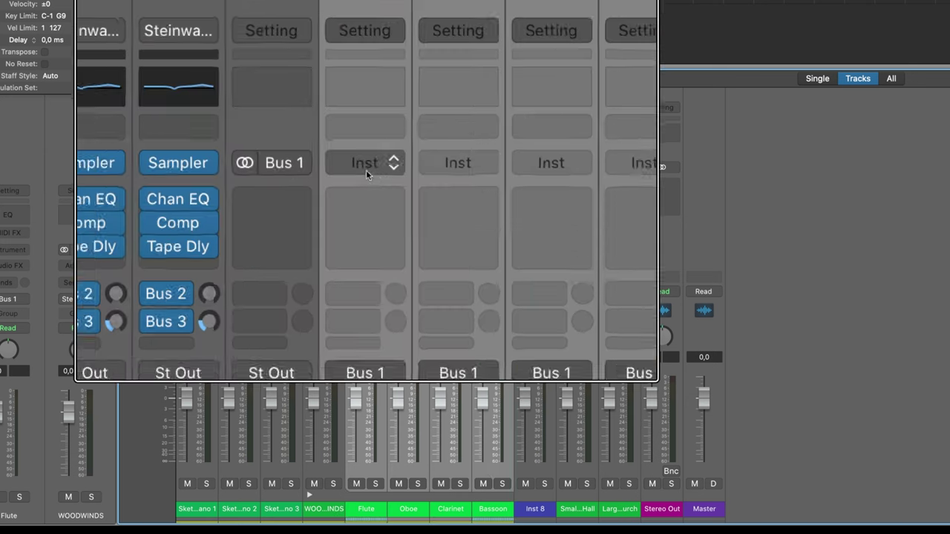
pyautogui.click(366, 170)
pyautogui.moveTo(460, 231)
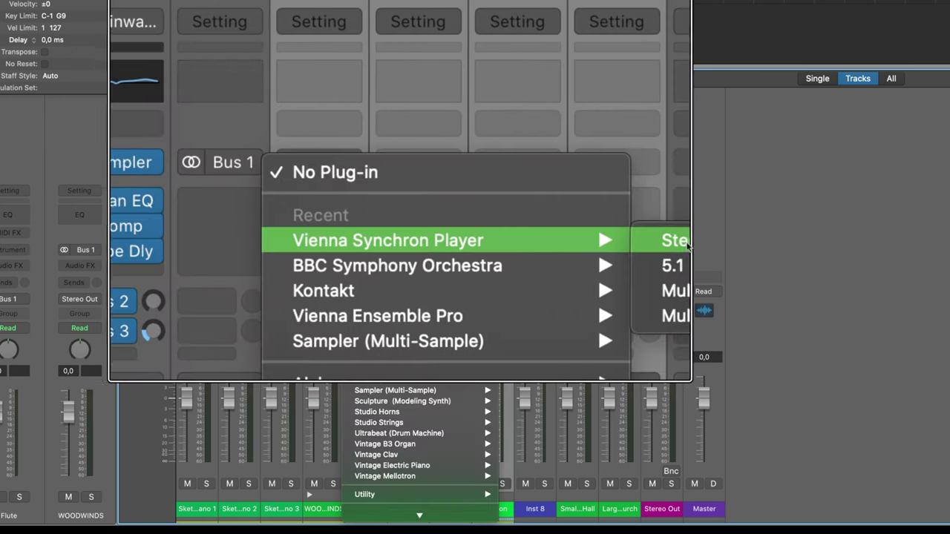
pyautogui.click(690, 243)
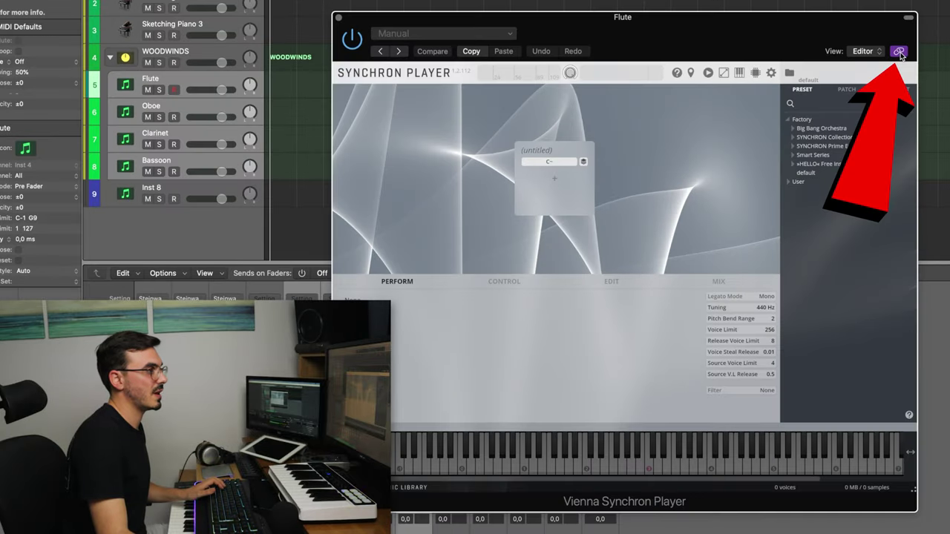
# Step: Open a Synchron Player window, move it into place, and reselect the Flute track
pyautogui.click(172, 111)
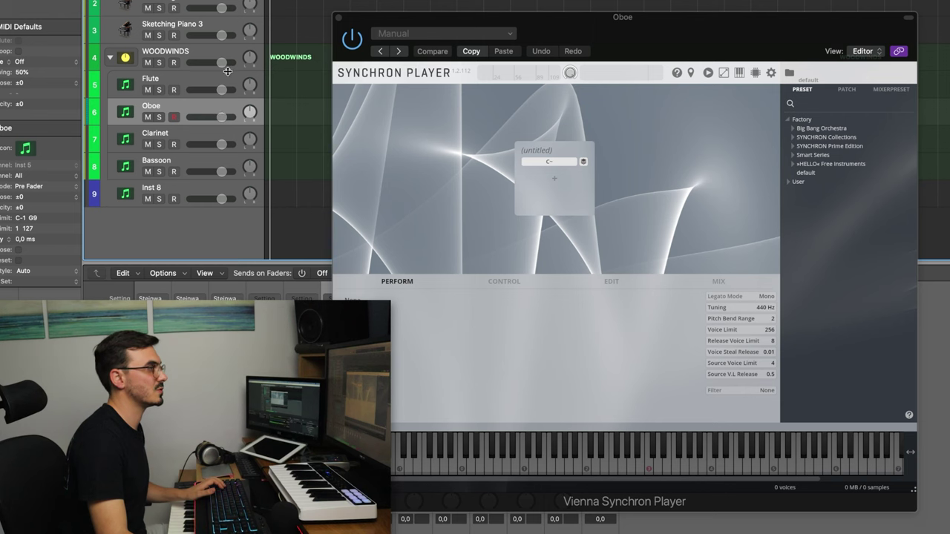
pyautogui.click(178, 80)
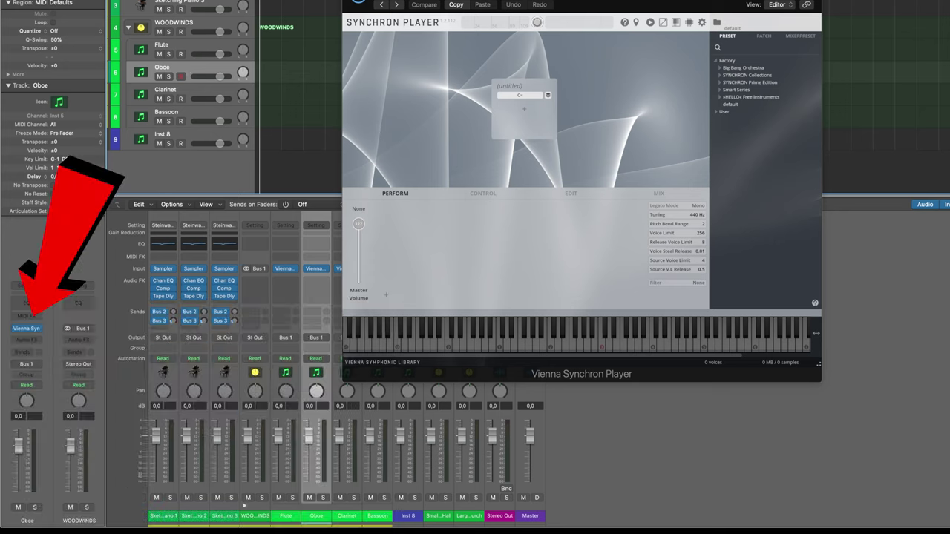
pyautogui.click(26, 329)
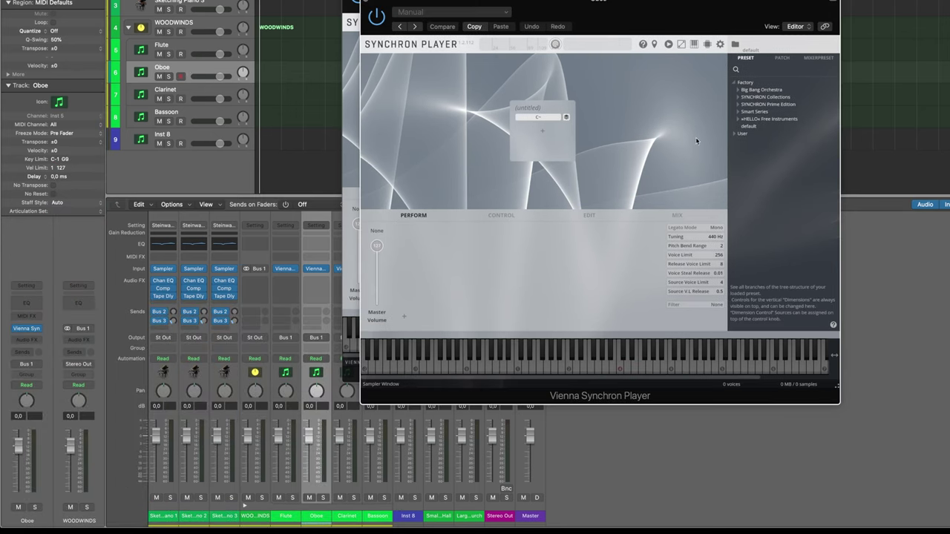
pyautogui.moveTo(585, 1); pyautogui.dragTo(525, 5)
pyautogui.moveTo(304, 4); pyautogui.dragTo(345, 0)
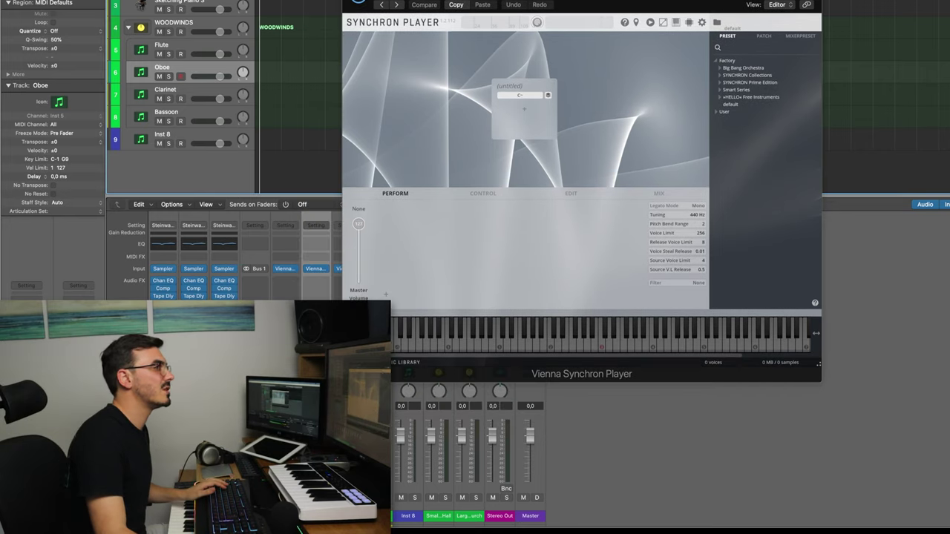
pyautogui.moveTo(807, 5); pyautogui.dragTo(732, 0)
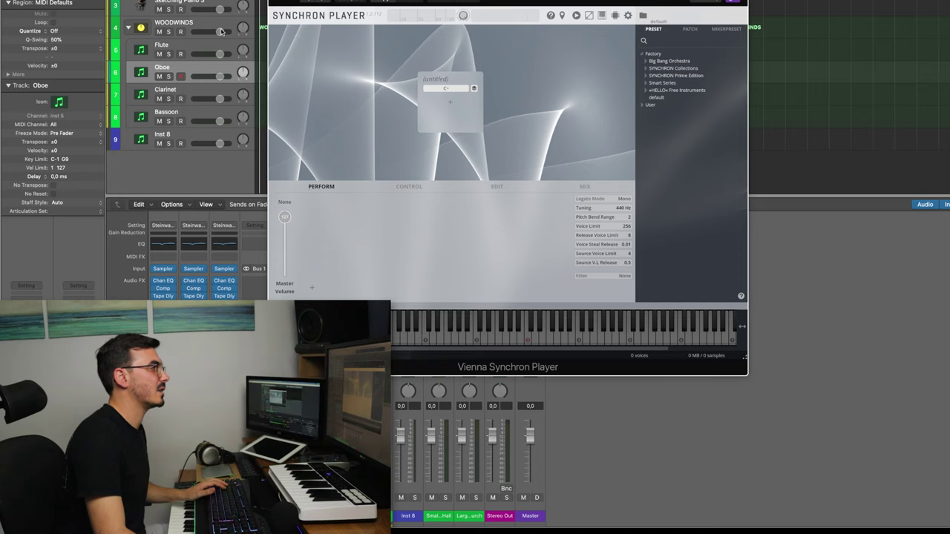
pyautogui.click(191, 48)
# Step: Browse SYNCHRON Prime Edition > 02 Woodwinds > 01 VelXF sus - MOD and load 02 Flute 1 - VelXF sus
pyautogui.click(660, 76)
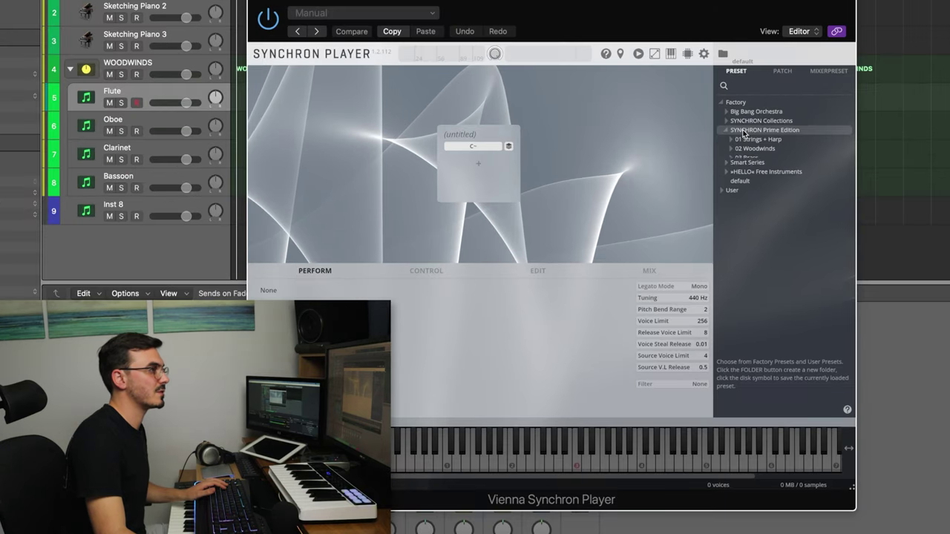
pyautogui.click(755, 148)
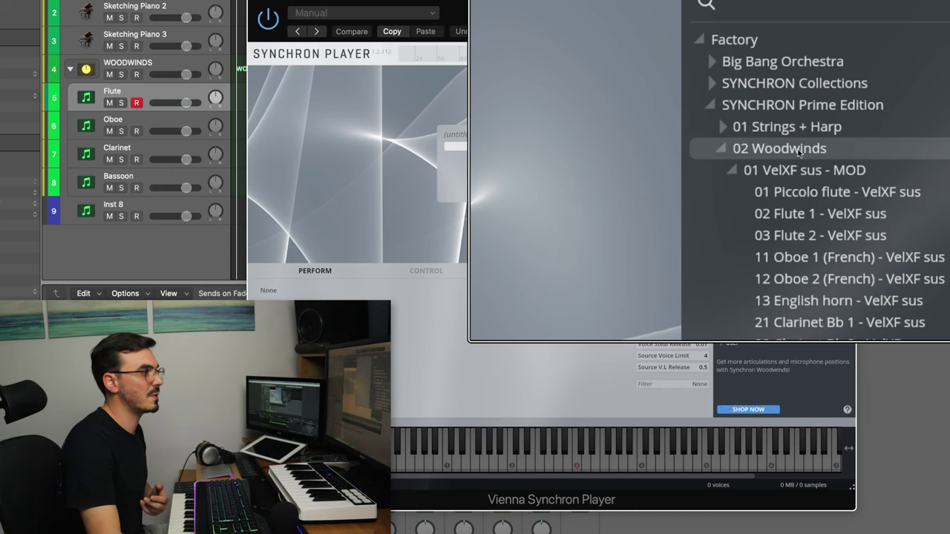
pyautogui.click(799, 166)
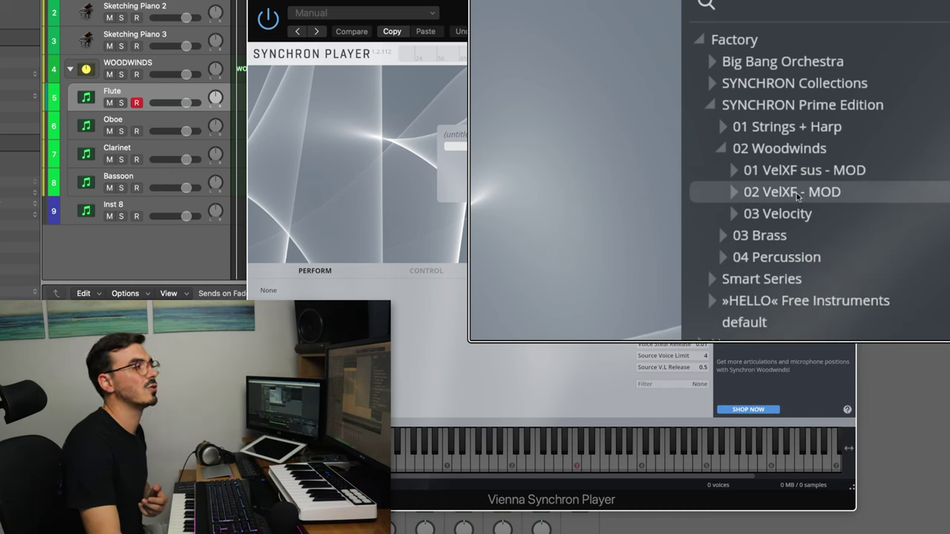
pyautogui.click(795, 193)
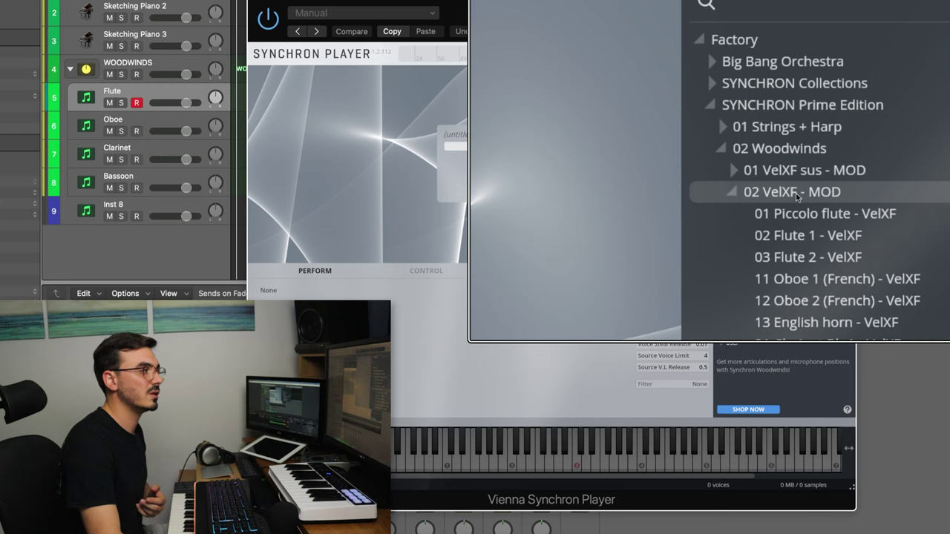
pyautogui.click(795, 193)
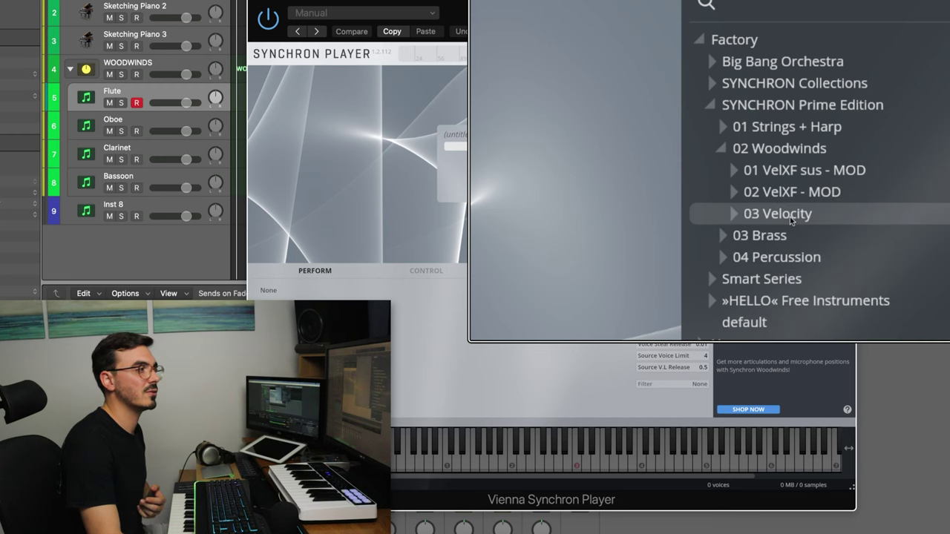
pyautogui.click(790, 216)
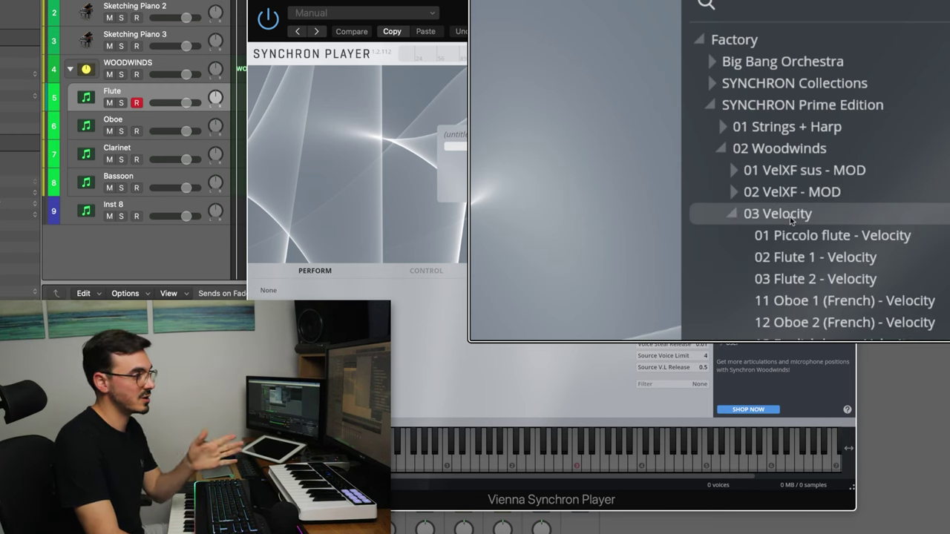
pyautogui.click(800, 148)
pyautogui.click(800, 148)
pyautogui.click(802, 170)
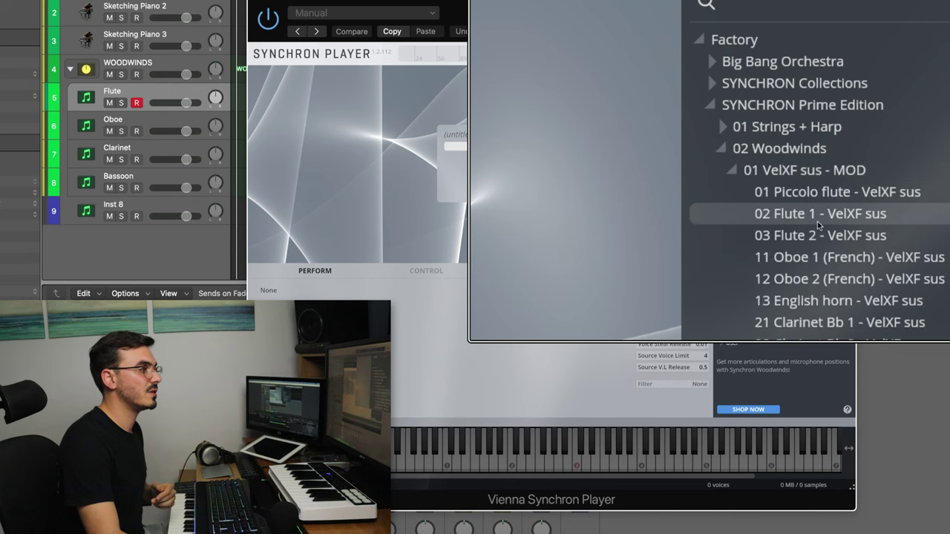
pyautogui.doubleClick(800, 216)
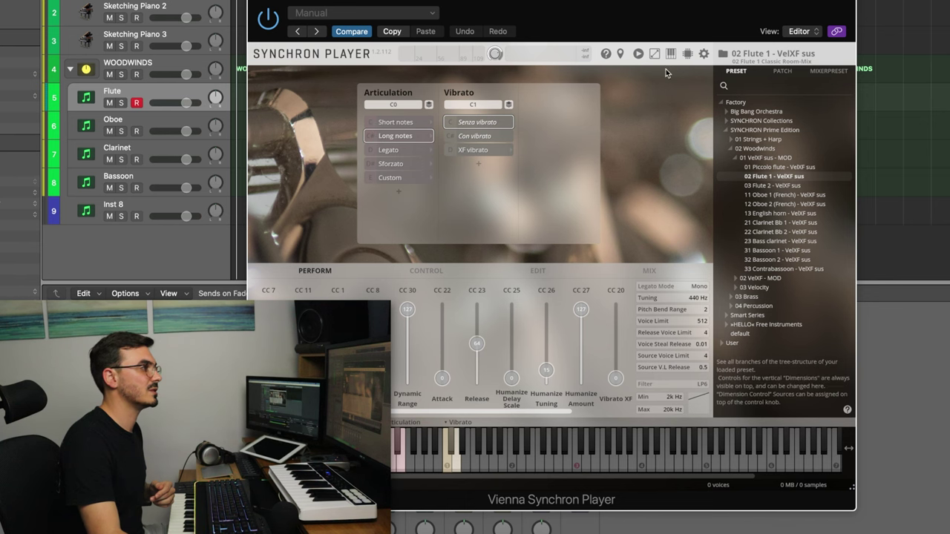
# Step: Check the player's Engine settings, choose the Long notes articulation, and close the Synchron Player
pyautogui.click(704, 55)
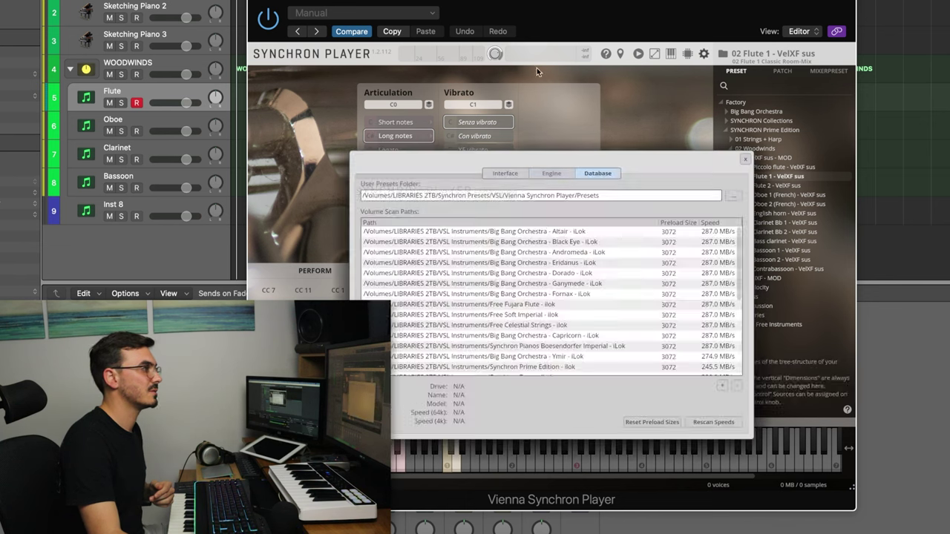
pyautogui.click(550, 172)
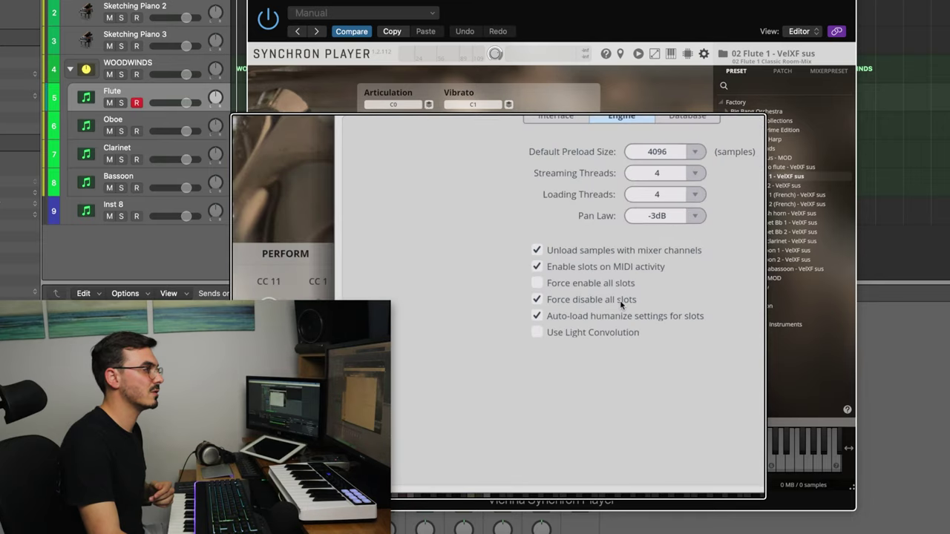
pyautogui.click(743, 157)
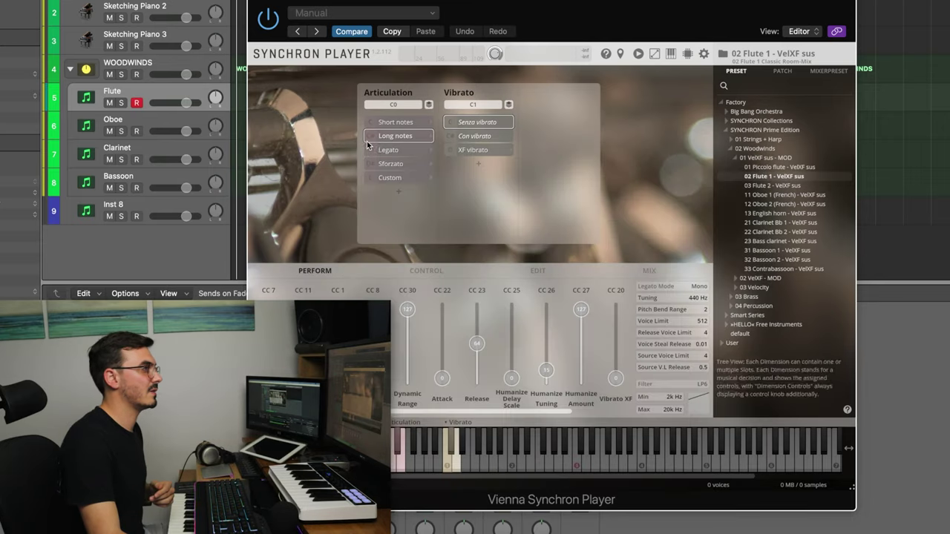
pyautogui.click(373, 139)
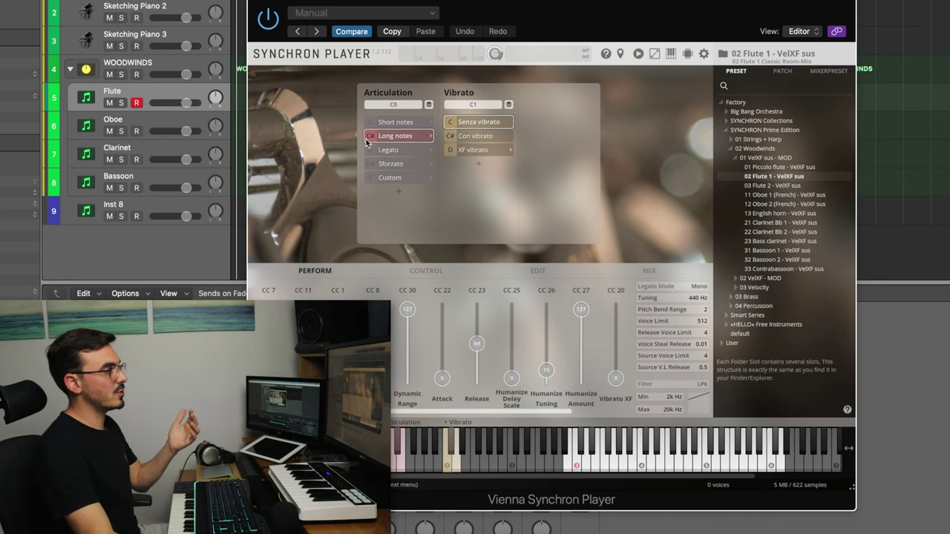
pyautogui.click(256, 2)
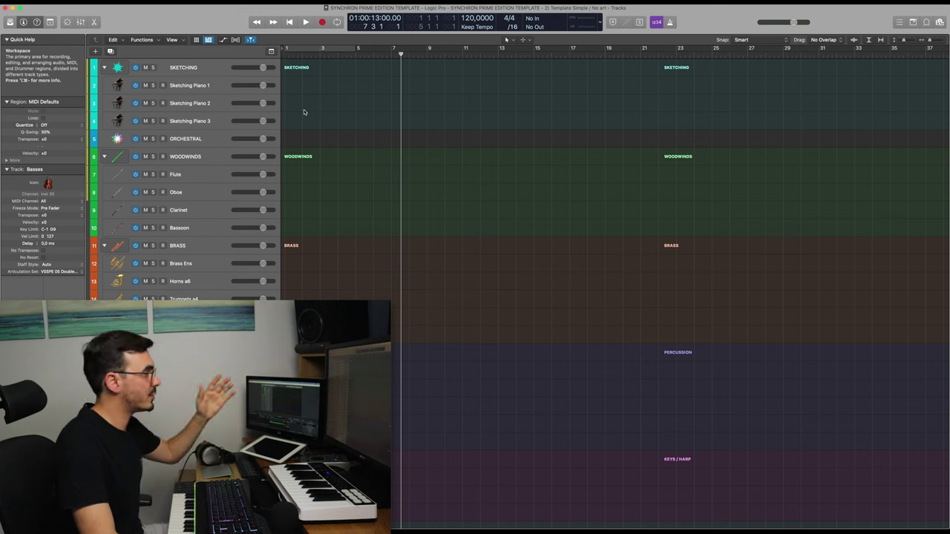
# Step: Scroll the finished template's track list down to Basses and select the KEYS / HARP stack
pyautogui.scroll(-3, 233, 364)
pyautogui.scroll(-5, 233, 363)
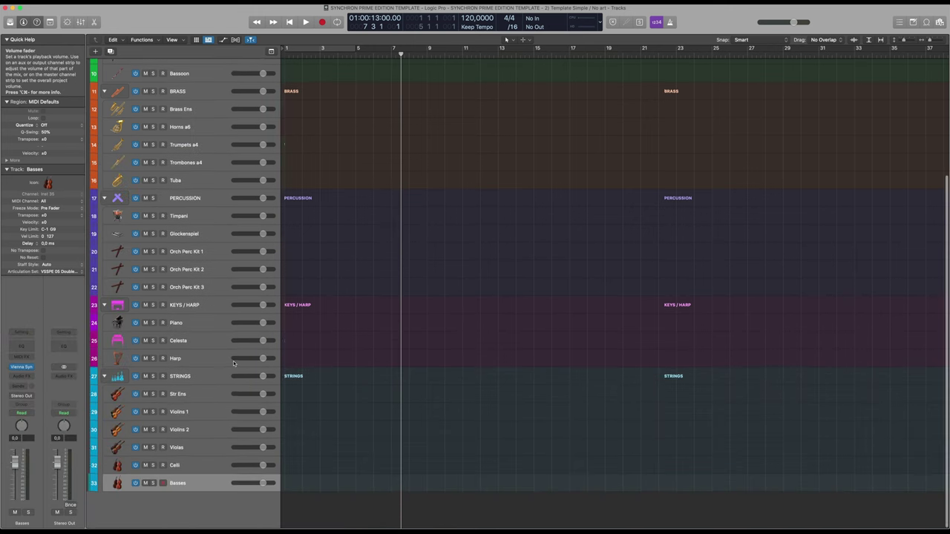
pyautogui.scroll(5, 215, 408)
pyautogui.scroll(-5, 200, 445)
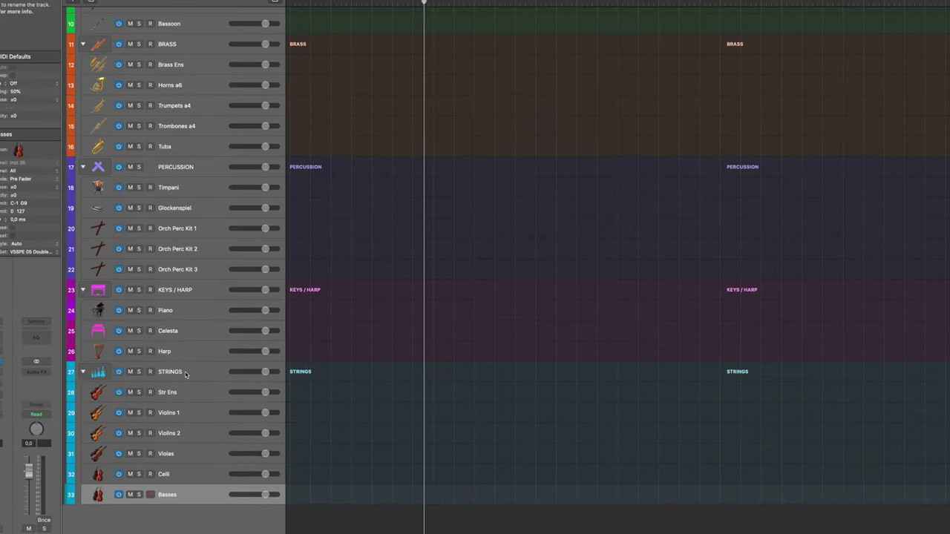
pyautogui.click(160, 291)
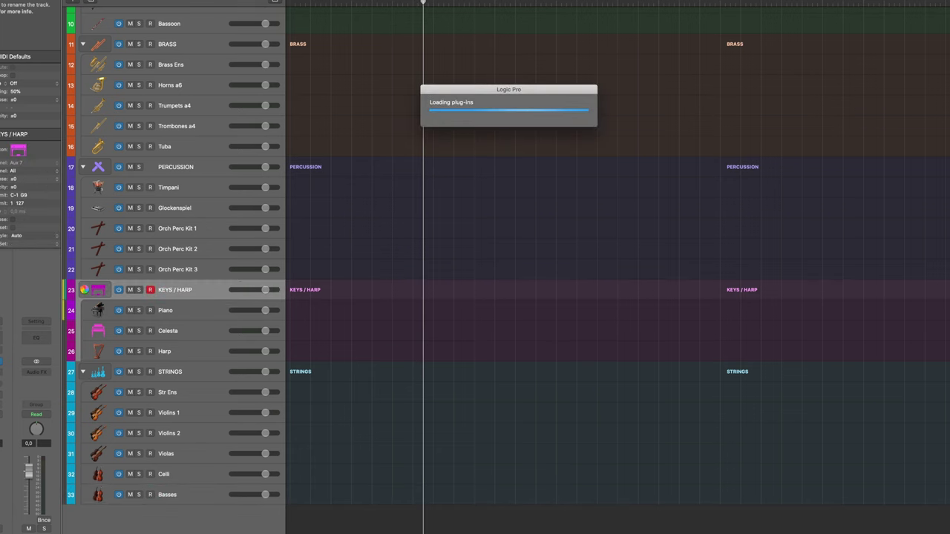
pyautogui.scroll(5, 182, 304)
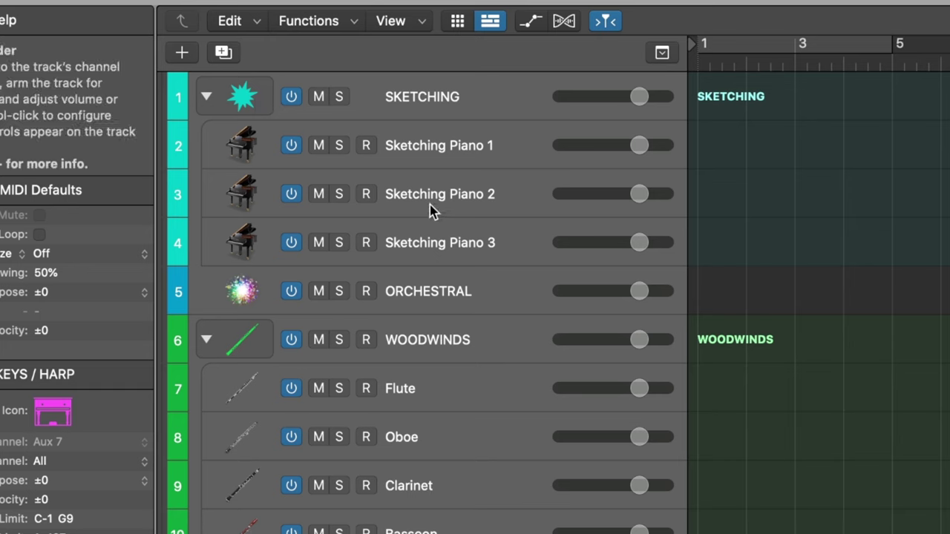
# Step: Collapse the SKETCHING stack, hiding its three sketching piano tracks
pyautogui.click(207, 98)
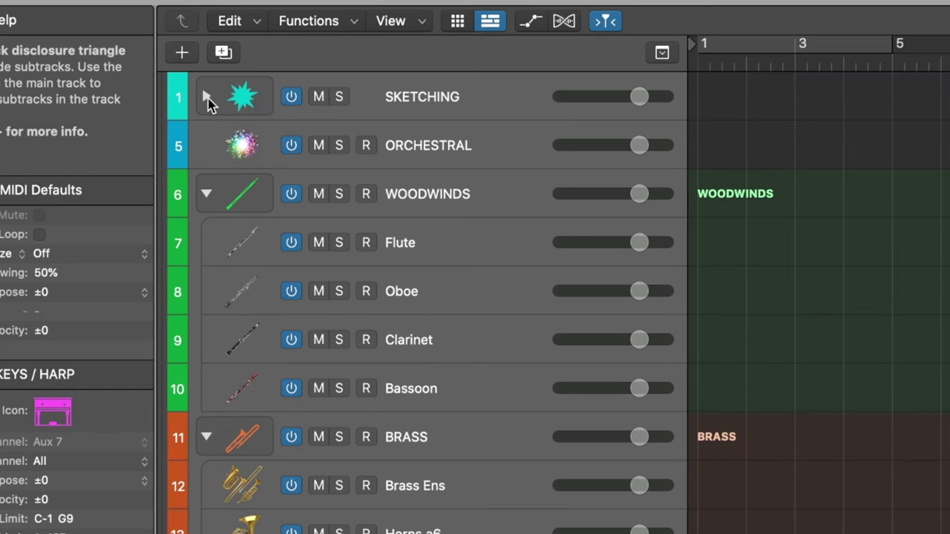
pyautogui.click(207, 99)
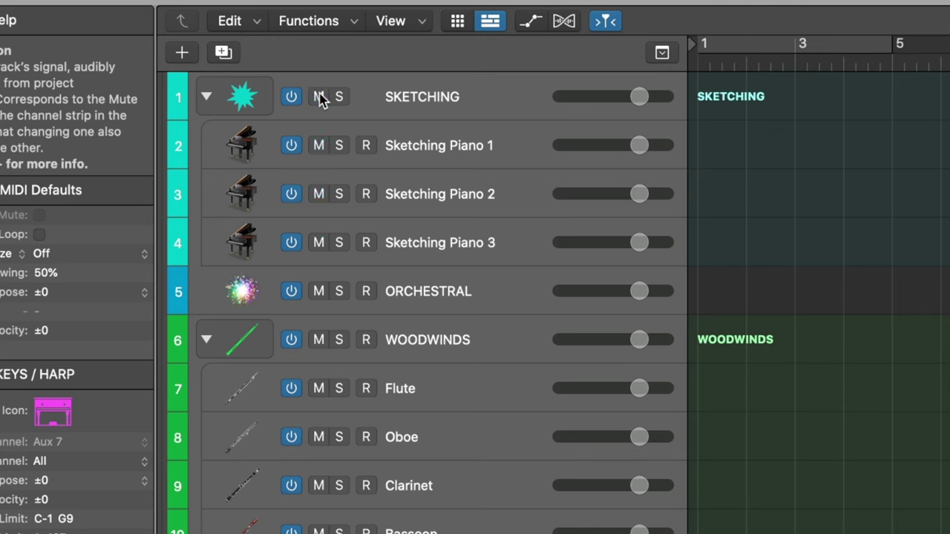
pyautogui.click(207, 98)
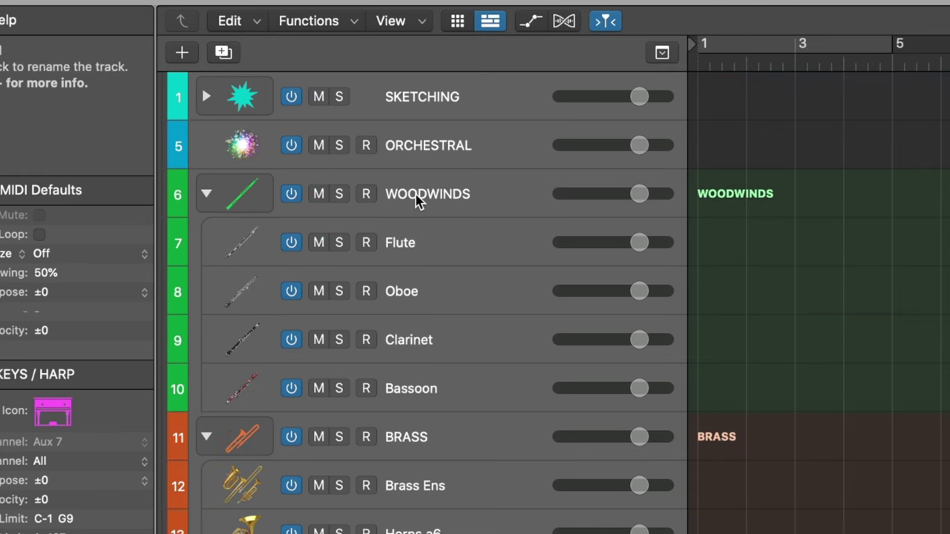
# Step: Bring up the track icon menu for the Flute track
pyautogui.click(246, 249)
pyautogui.keyDown('ctrl'); pyautogui.click(245, 248); pyautogui.keyUp('ctrl')
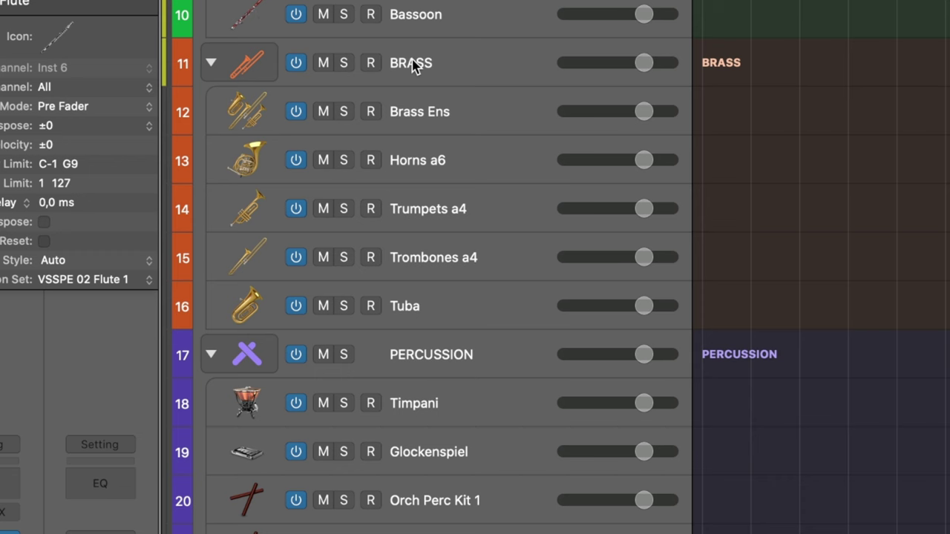
pyautogui.scroll(-5, 452, 364)
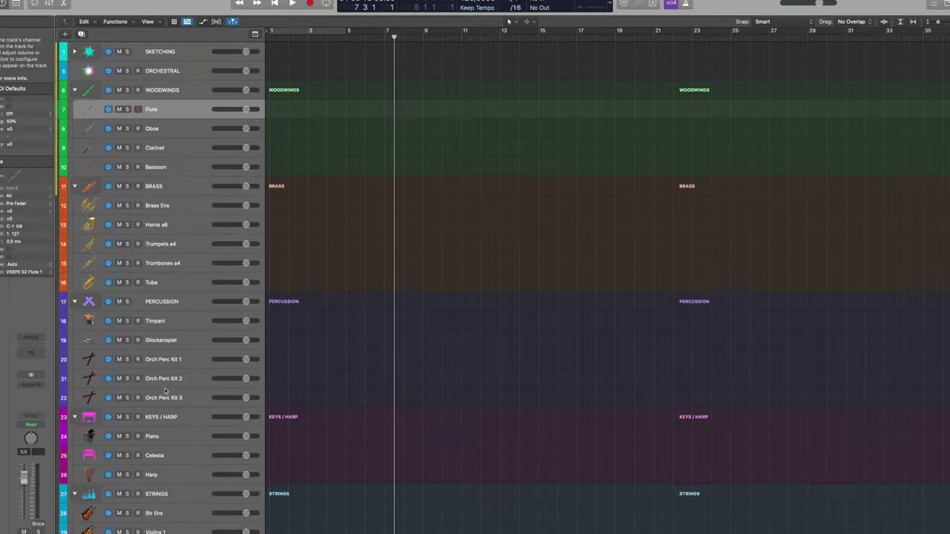
# Step: Close the ORCHESTRAL instrument window, then select the Orch Perc Kit 1 track
pyautogui.click(164, 71)
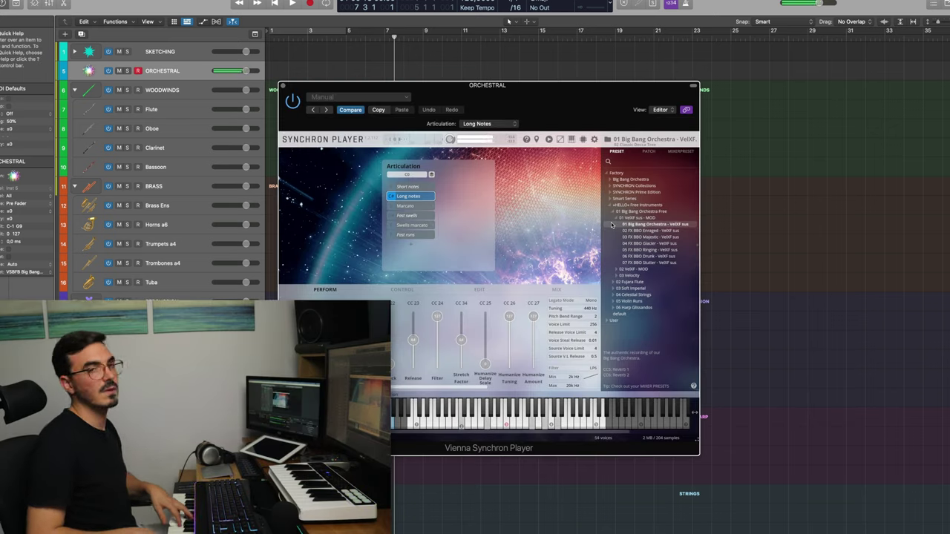
pyautogui.click(283, 86)
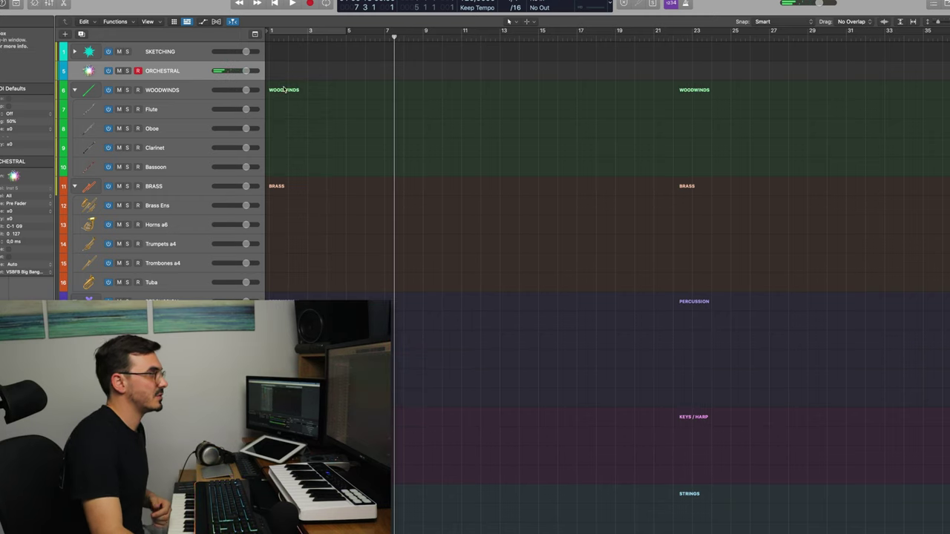
pyautogui.click(158, 190)
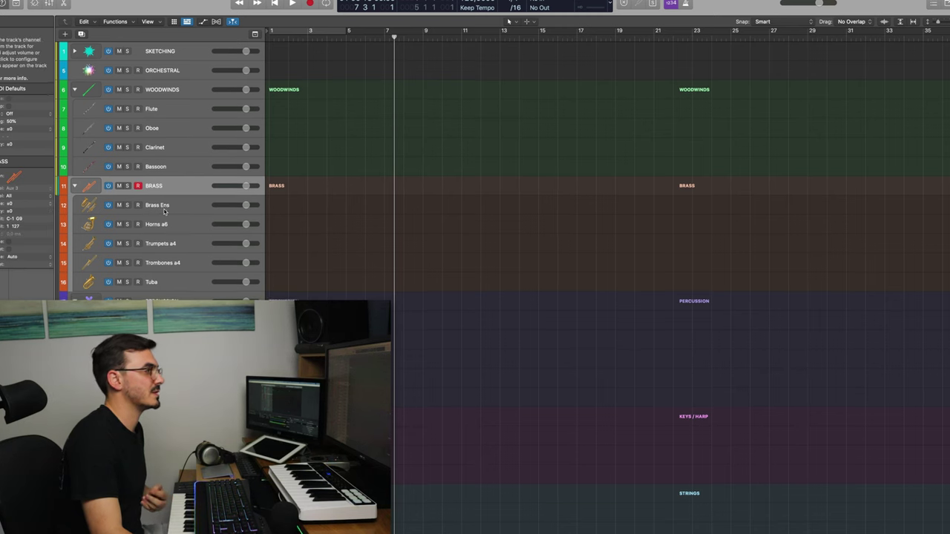
pyautogui.scroll(-3, 168, 209)
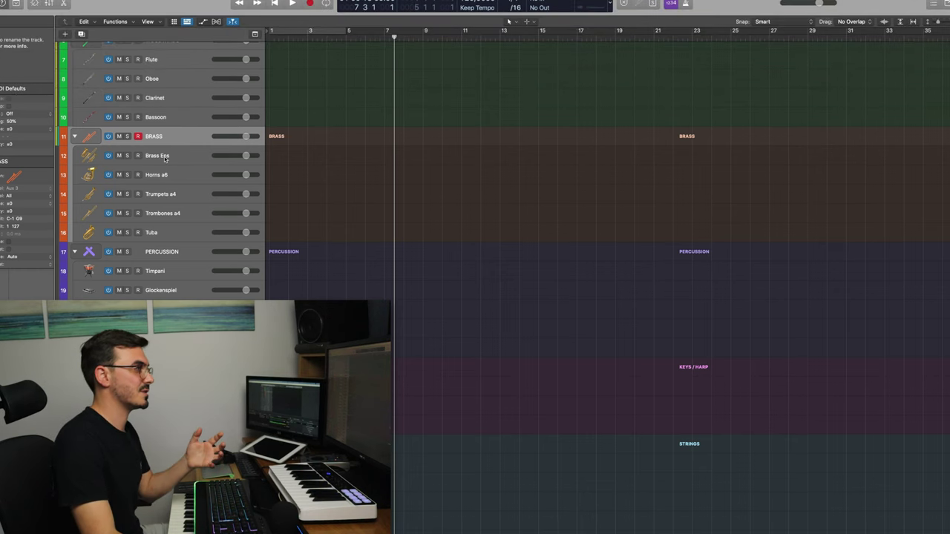
pyautogui.scroll(-3, 160, 208)
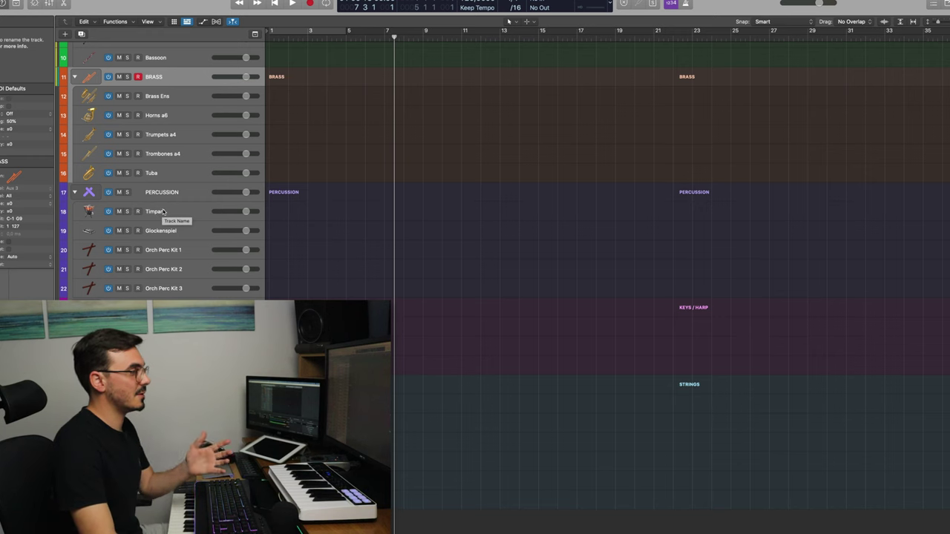
pyautogui.click(176, 252)
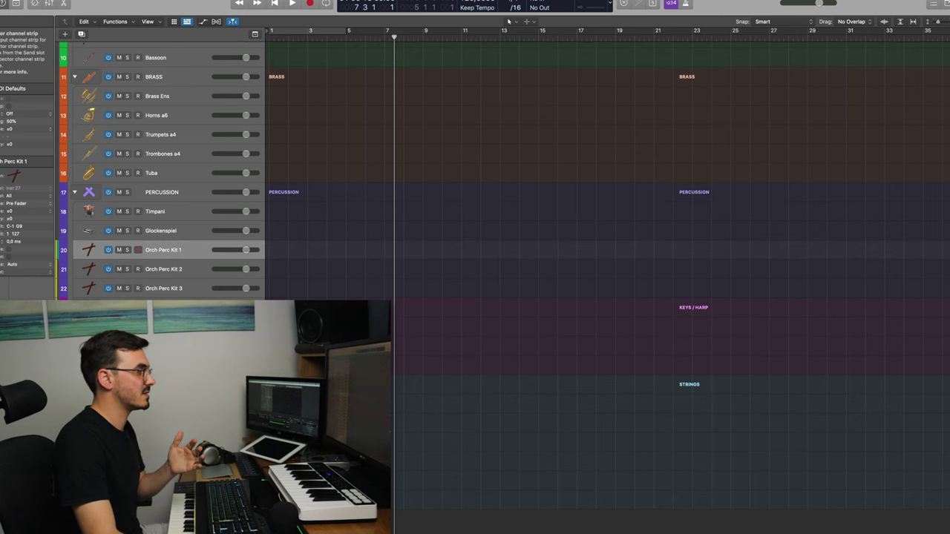
# Step: Pick Triangle in Orch Perc Kit 1's player, collapse the KEYS / HARP stack, and select Str Ens
pyautogui.press('v')
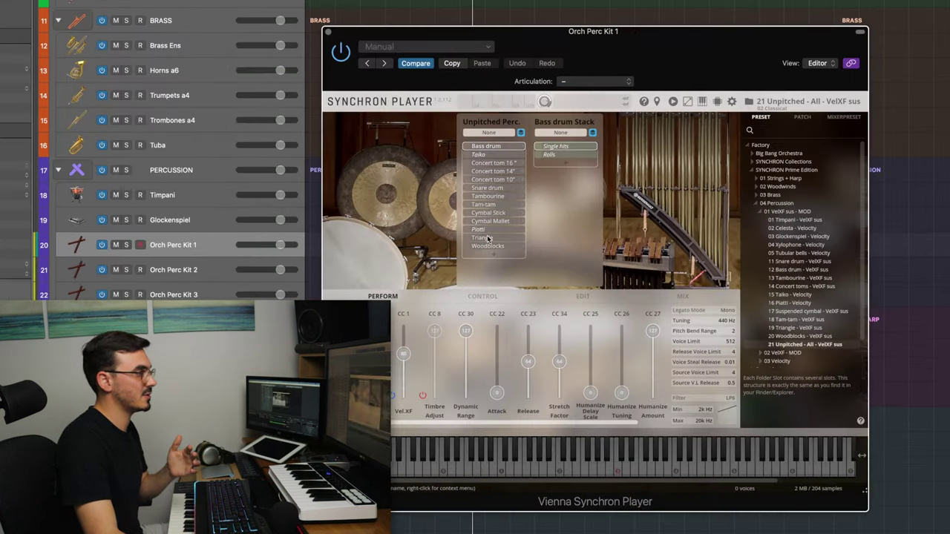
pyautogui.click(405, 243)
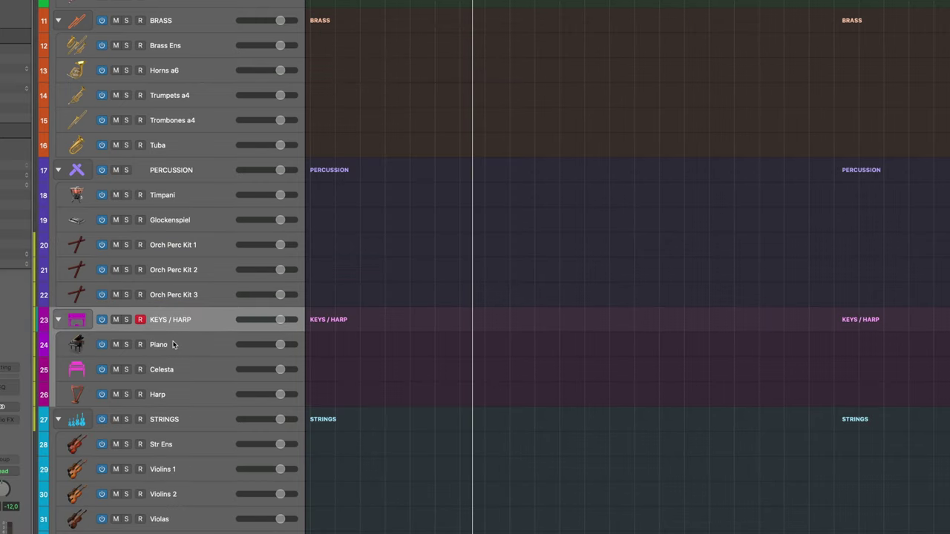
pyautogui.click(173, 344)
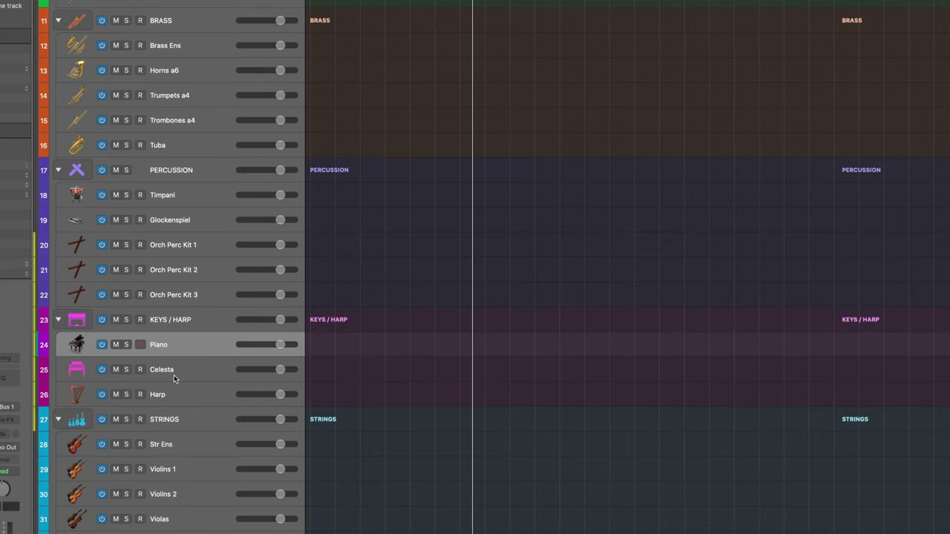
pyautogui.click(174, 369)
pyautogui.click(175, 394)
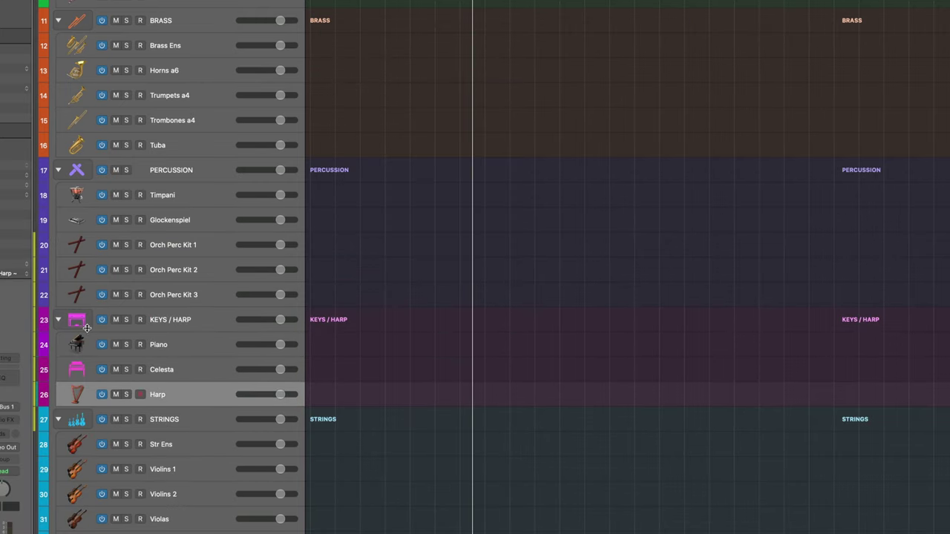
pyautogui.click(58, 321)
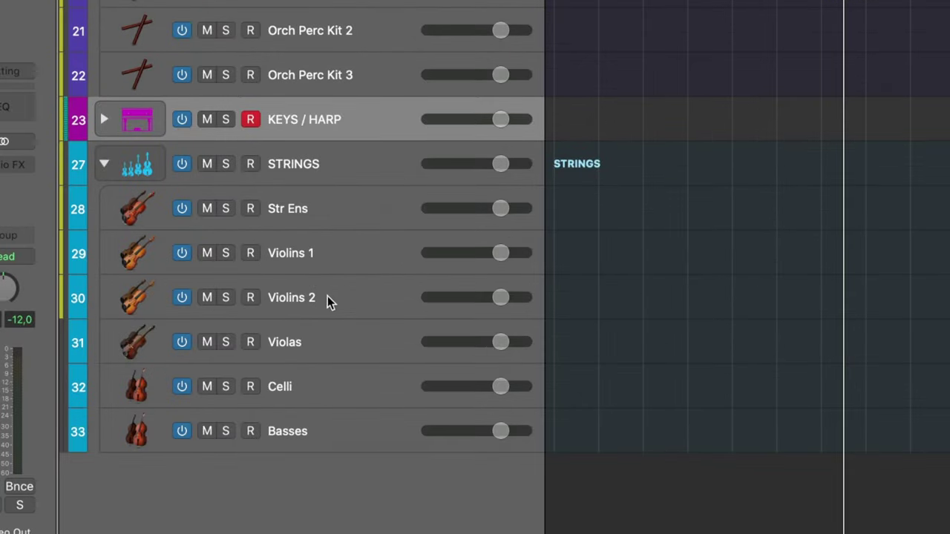
pyautogui.click(306, 214)
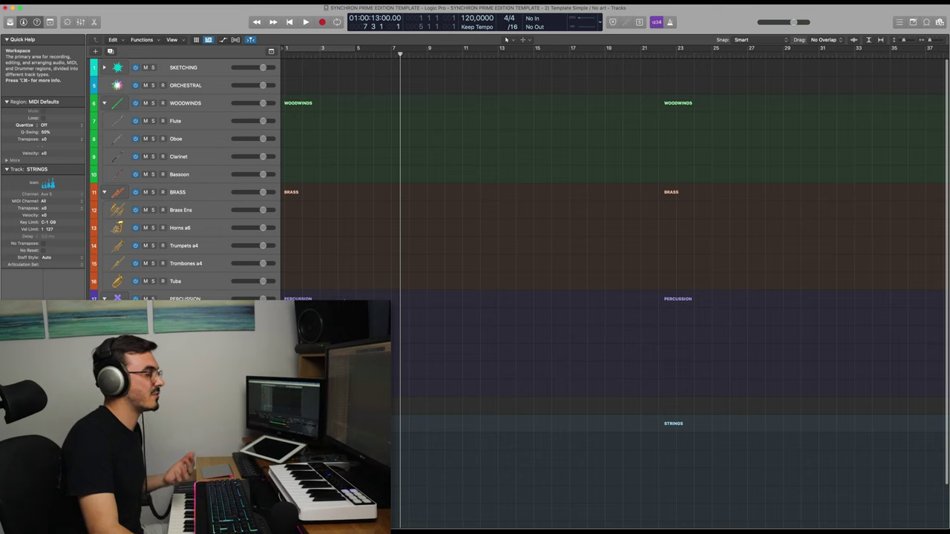
# Step: Duplicate the Str Ens track
pyautogui.scroll(-2, 342, 151)
pyautogui.click(188, 393)
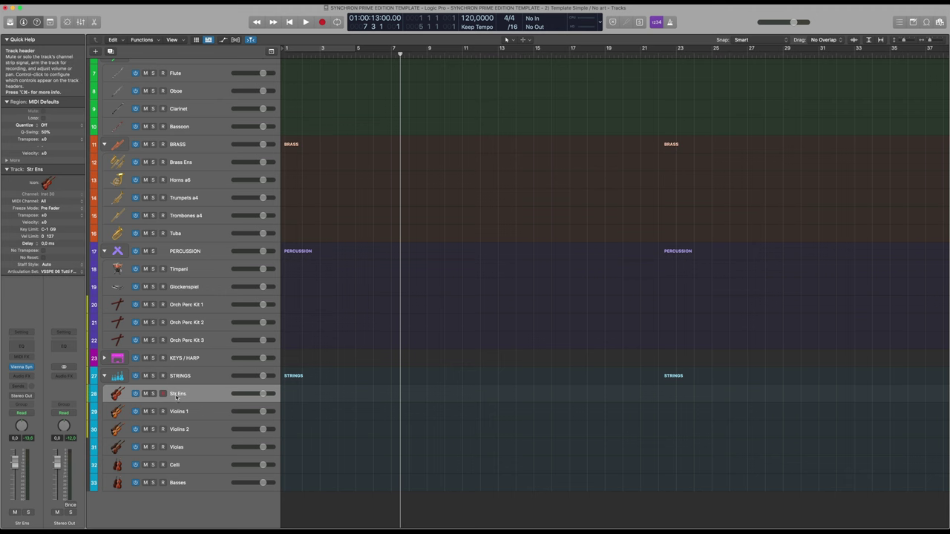
pyautogui.press('super+d')
# Step: Load the 04 Celestial Strings preset from »HELLO« Free Instruments into the copy's instrument
pyautogui.click(21, 366)
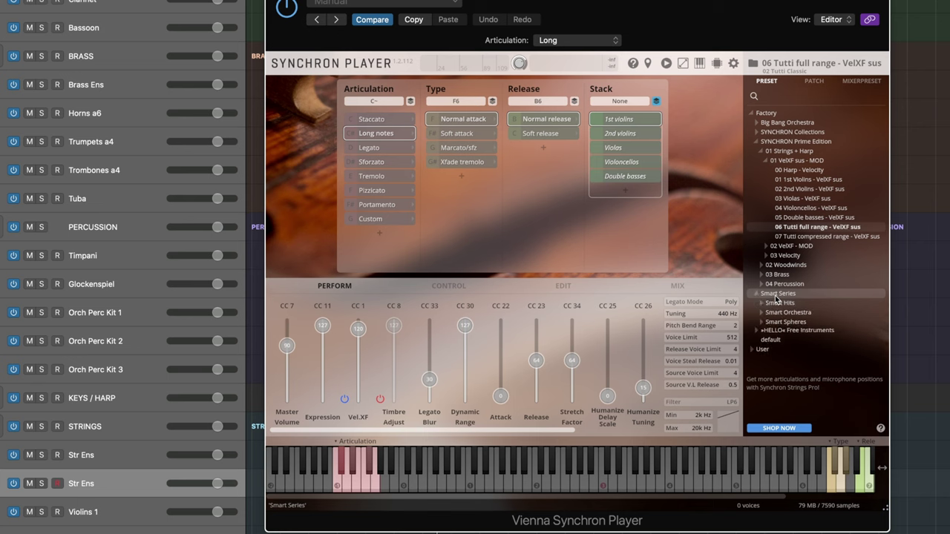
pyautogui.click(786, 330)
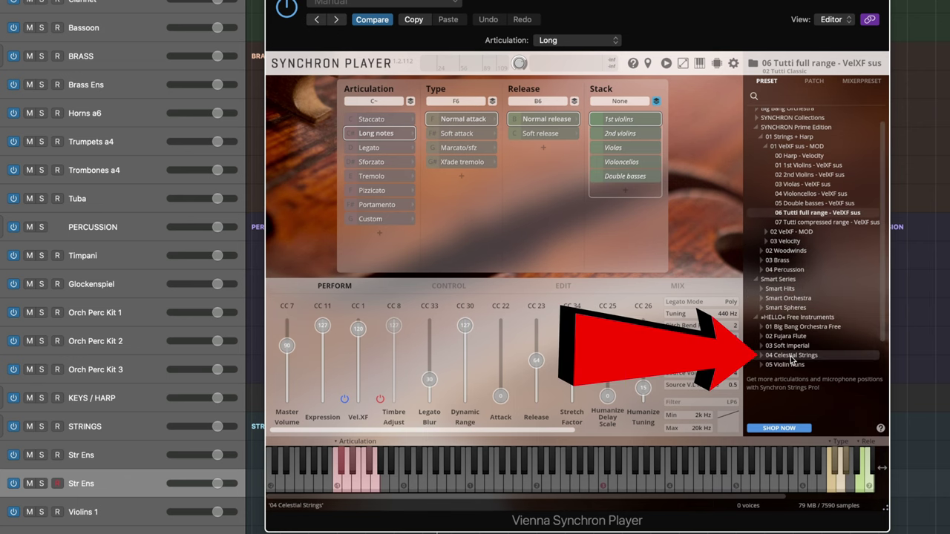
pyautogui.doubleClick(792, 359)
pyautogui.press('super+w')
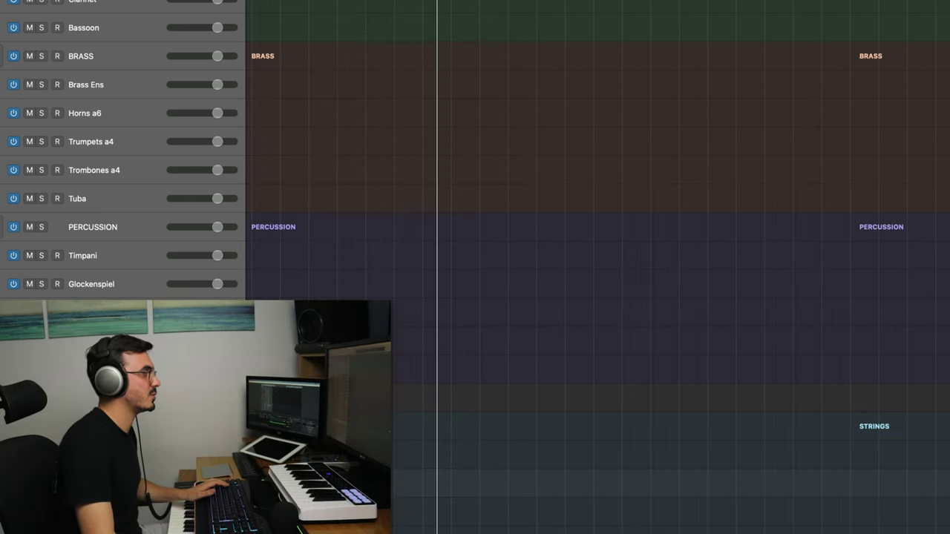
pyautogui.scroll(3, 157, 93)
pyautogui.scroll(-4, 163, 127)
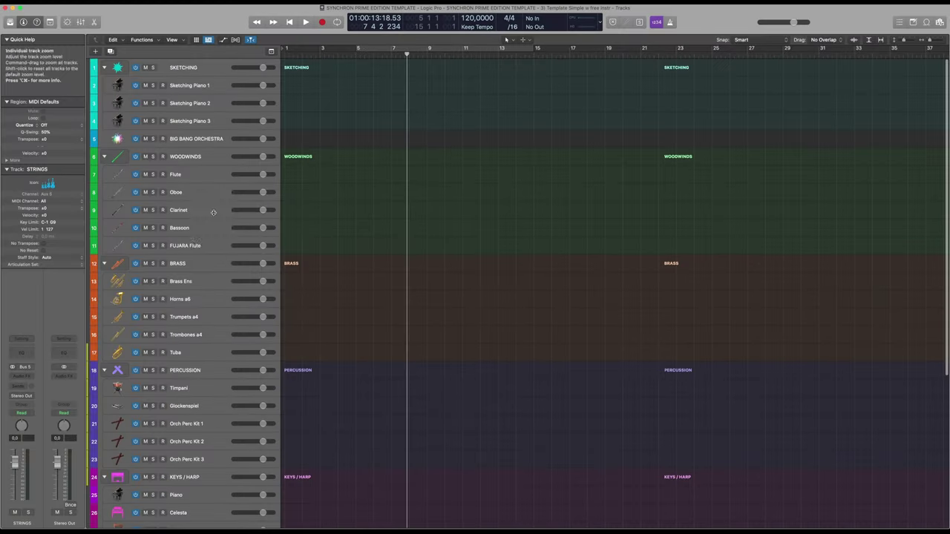
# Step: Select the FUJARA Flute track and scroll the 37-track list down to Celestial Str and Violin Runs
pyautogui.click(188, 248)
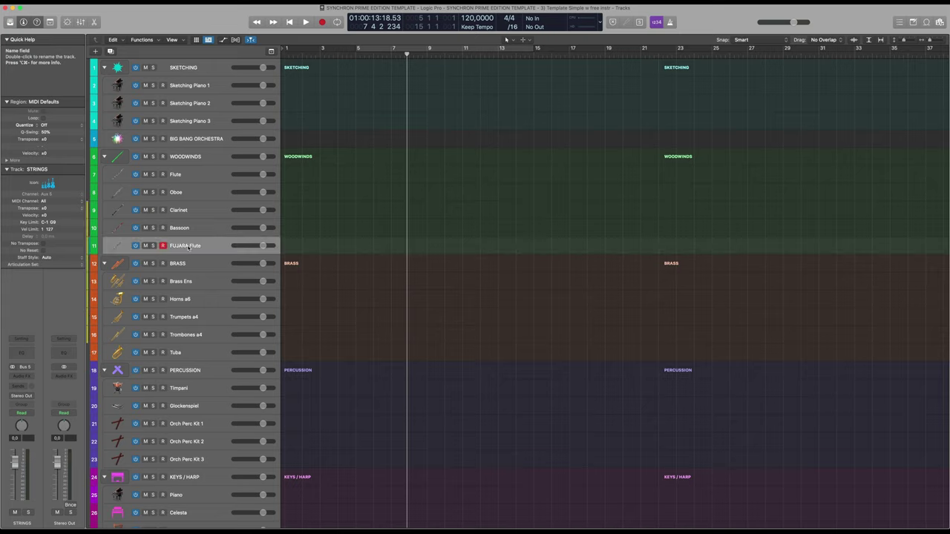
pyautogui.scroll(-4, 185, 311)
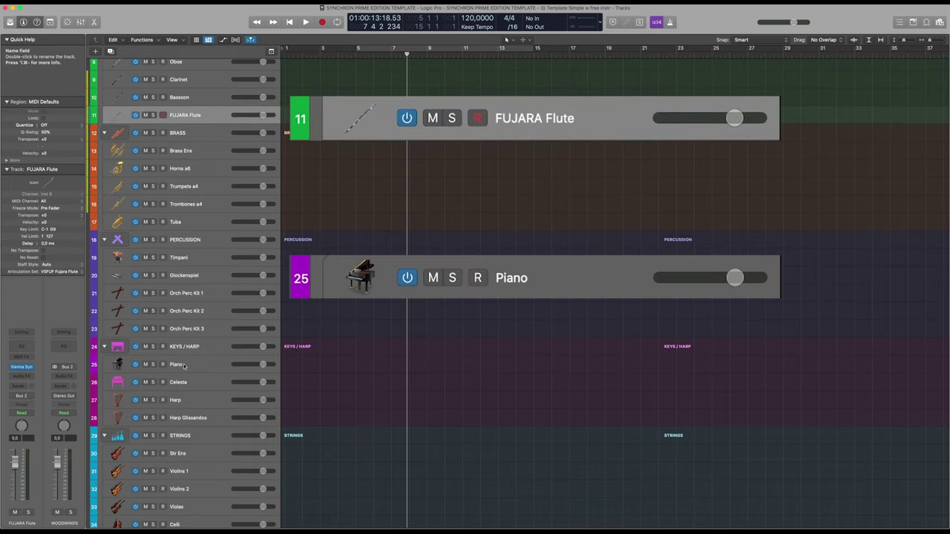
pyautogui.scroll(-3, 187, 371)
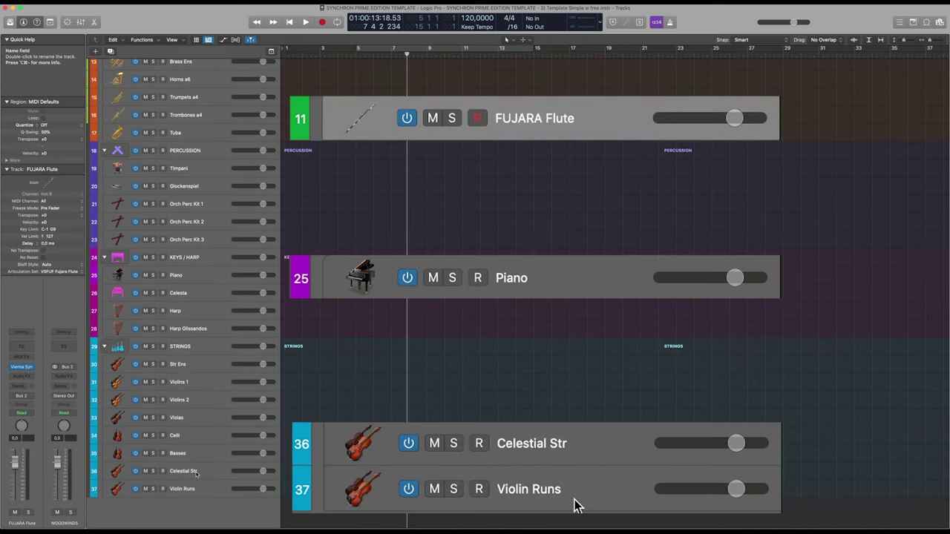
pyautogui.scroll(7, 186, 297)
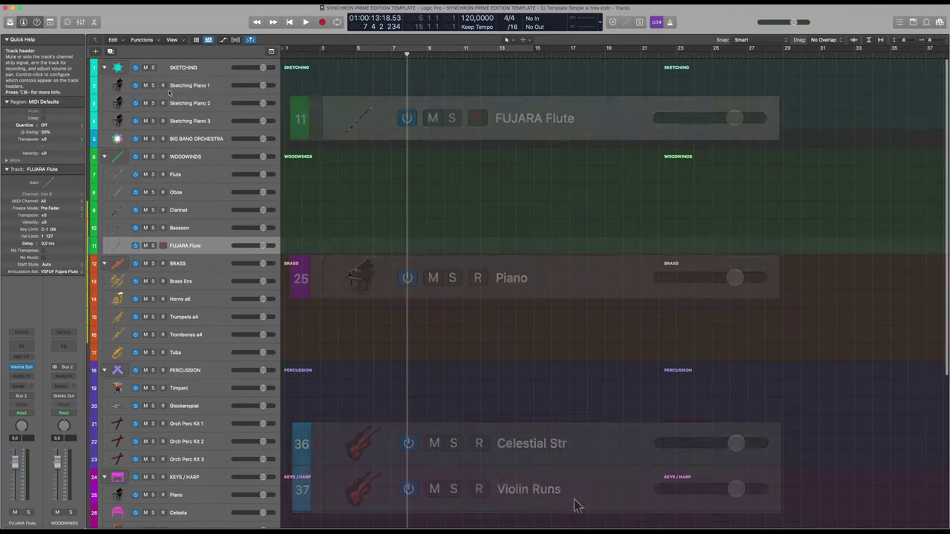
pyautogui.scroll(-6, 209, 233)
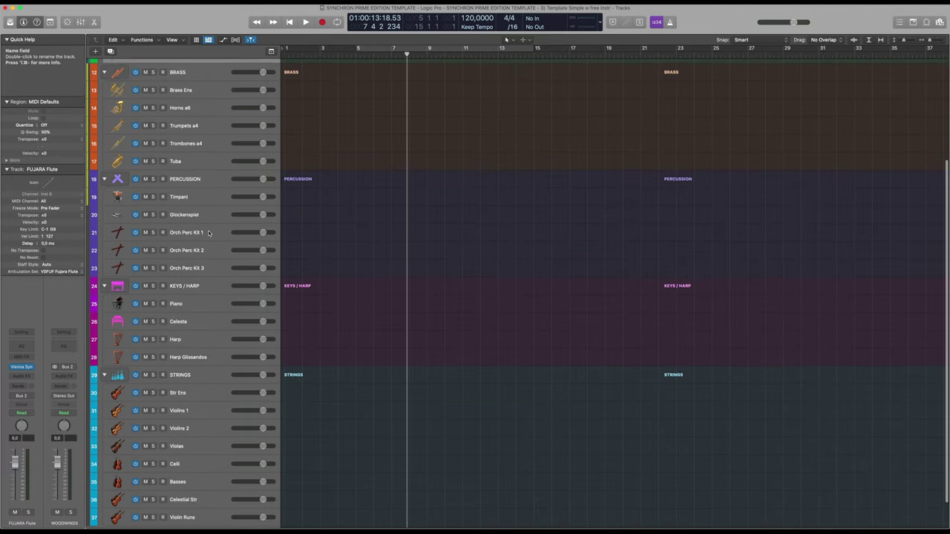
pyautogui.scroll(-1, 208, 233)
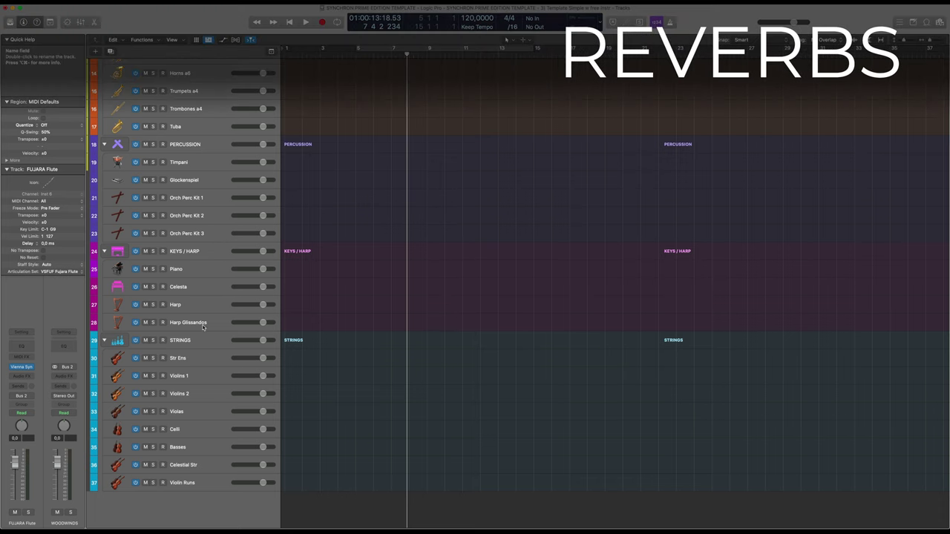
# Step: Show the mixer with one strip per stack and select the WOODWINDS through STRINGS strips
pyautogui.press('x')
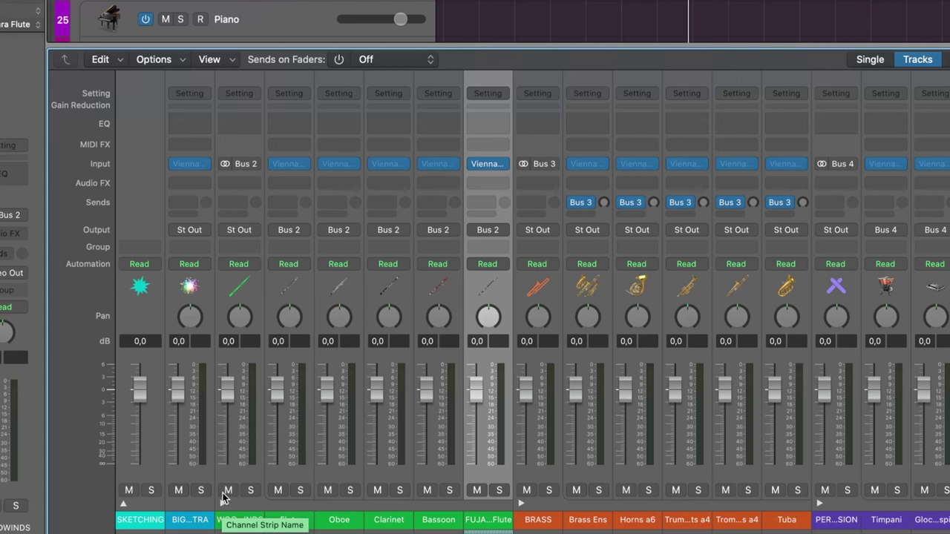
pyautogui.click(222, 505)
pyautogui.click(371, 505)
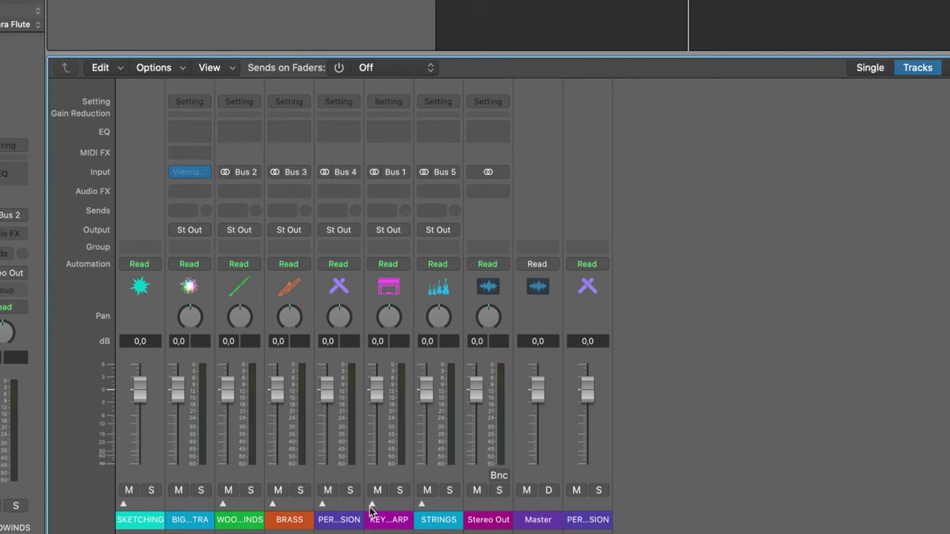
pyautogui.click(249, 508)
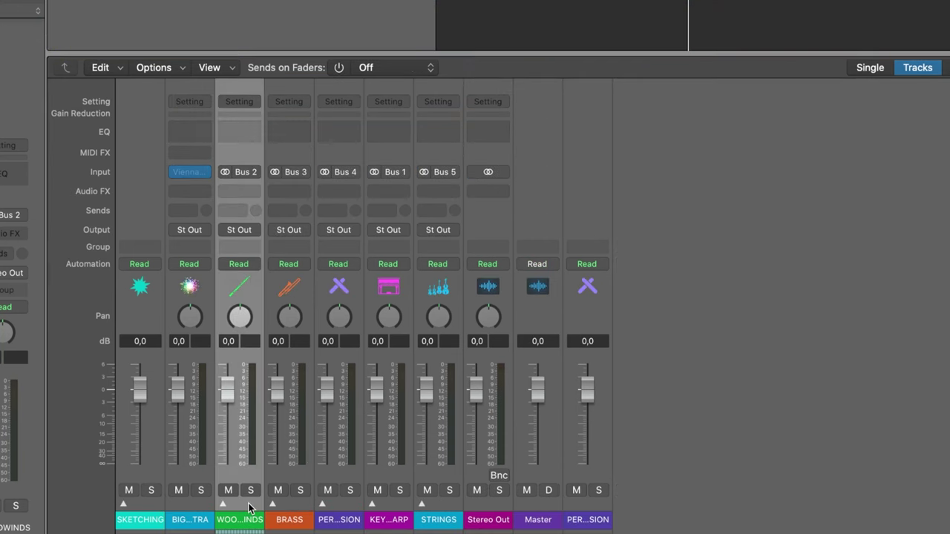
pyautogui.keyDown('shift'); pyautogui.click(452, 511); pyautogui.keyUp('shift')
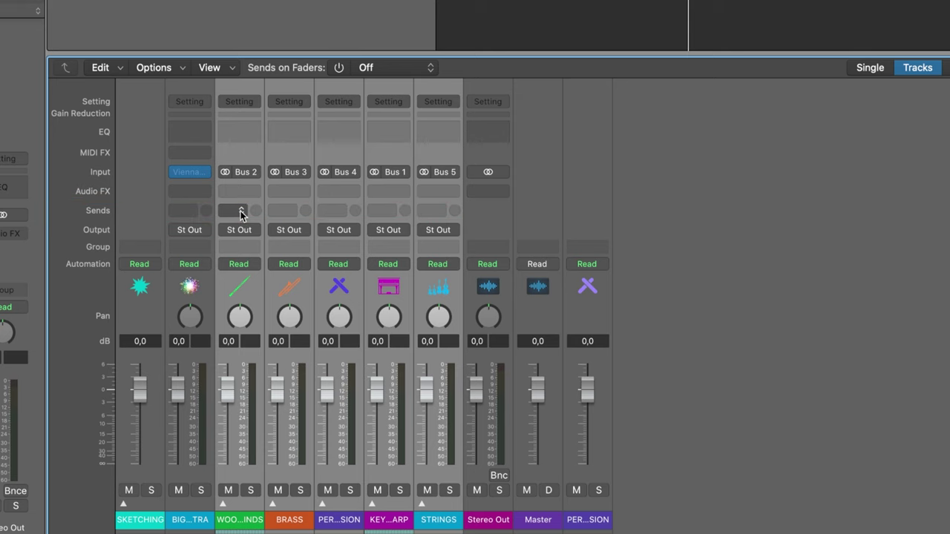
# Step: Route the selected section strips' sends to Bus 20
pyautogui.click(241, 212)
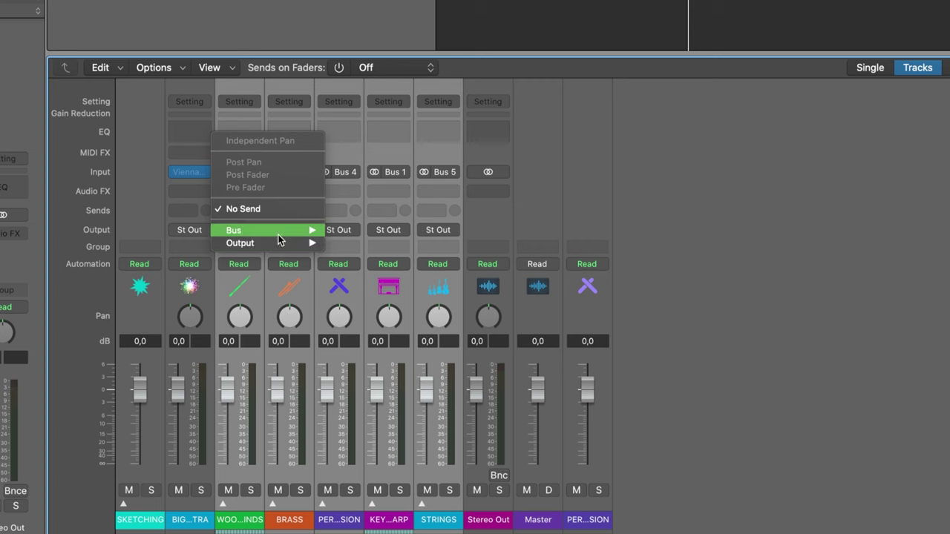
pyautogui.moveTo(278, 235)
pyautogui.click(354, 278)
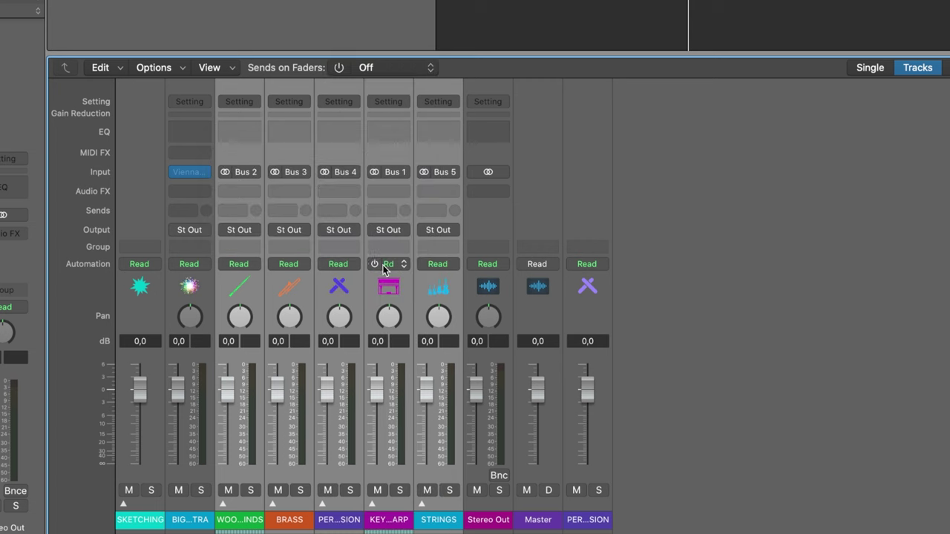
# Step: Name the two new aux channels Reverb and Room
pyautogui.doubleClick(494, 519)
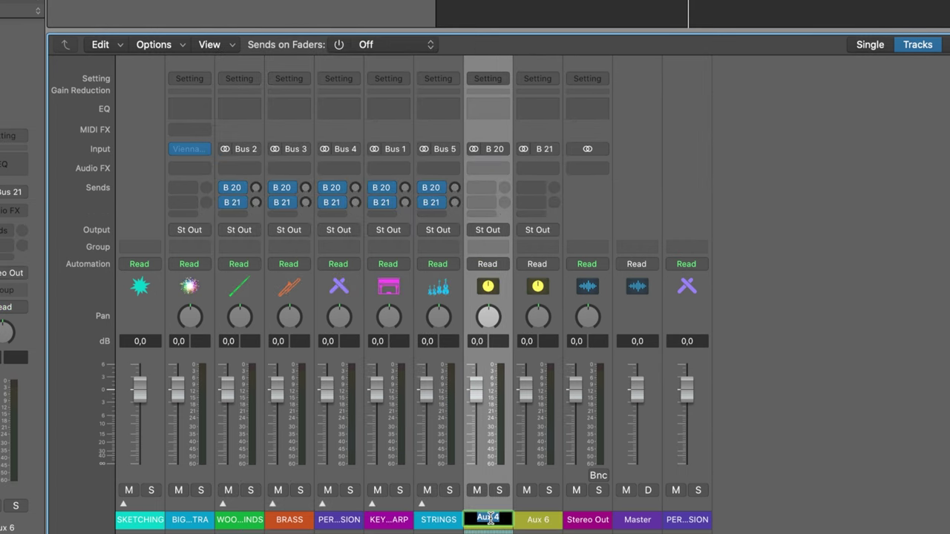
pyautogui.press('Tab')
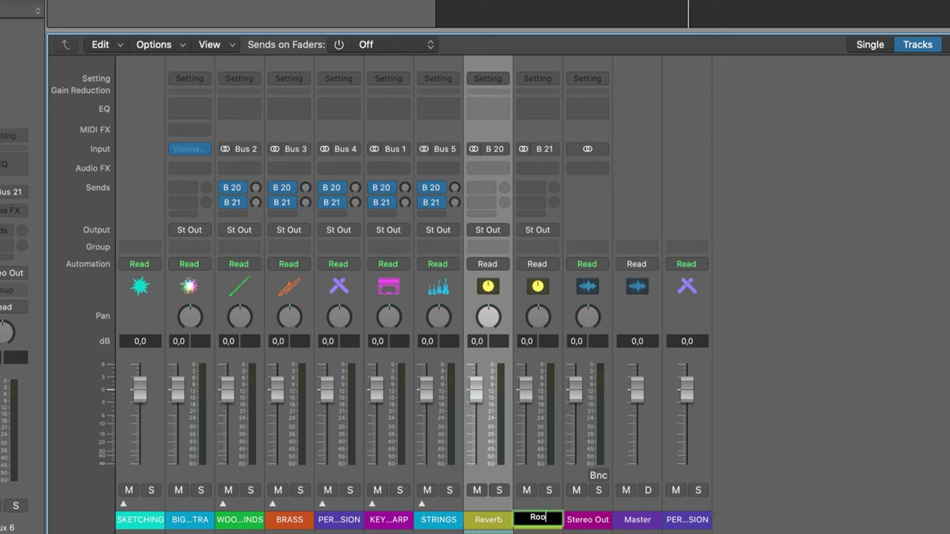
pyautogui.press('Return')
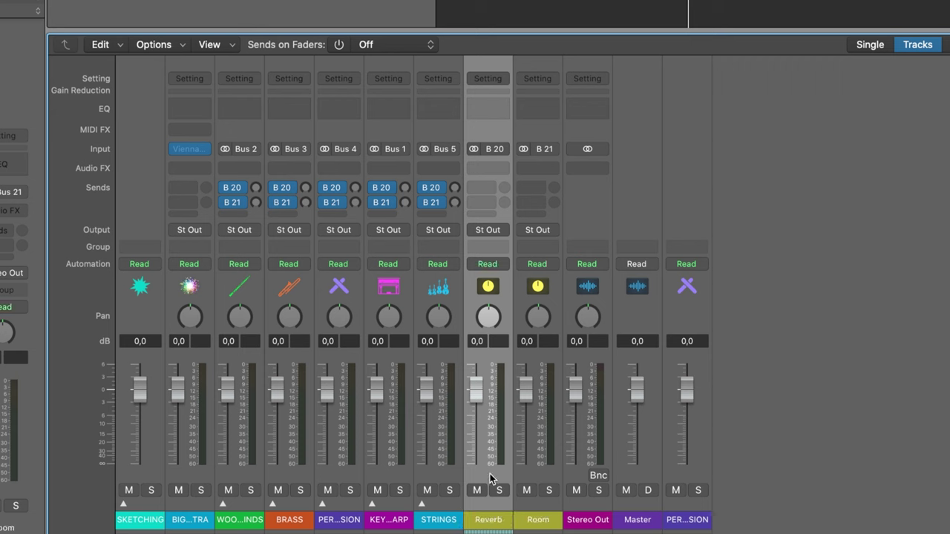
pyautogui.click(503, 167)
pyautogui.moveTo(531, 214)
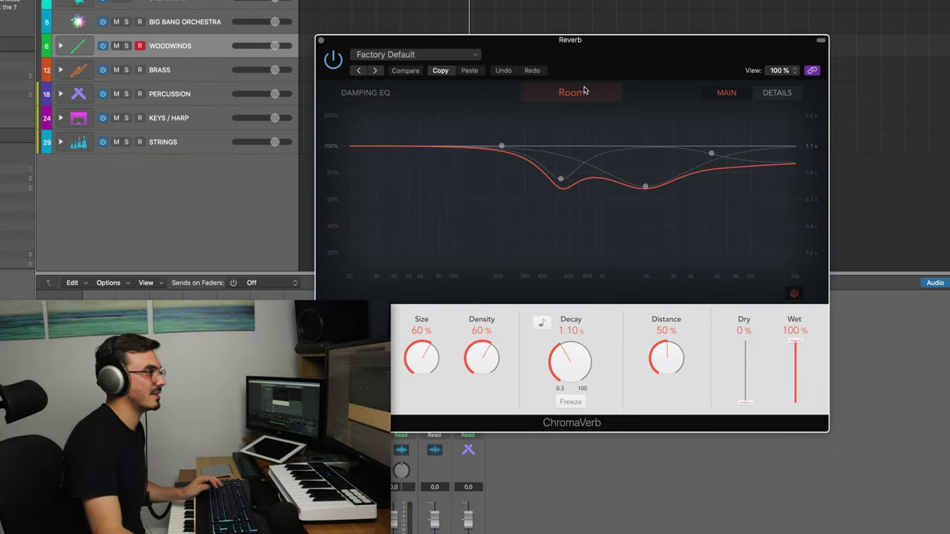
# Step: Close ChromaVerb and insert a stereo Space Designer on the Room aux
pyautogui.click(560, 178)
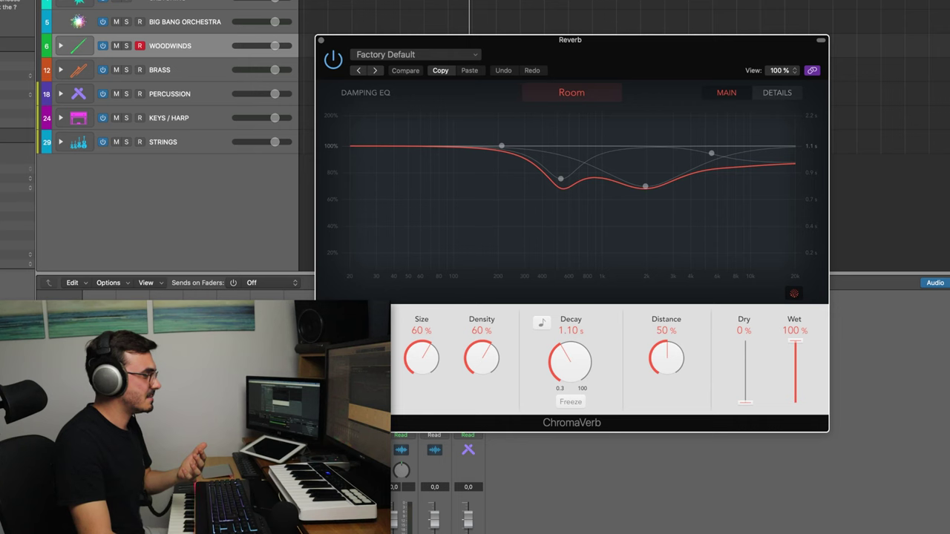
pyautogui.click(321, 41)
pyautogui.click(363, 365)
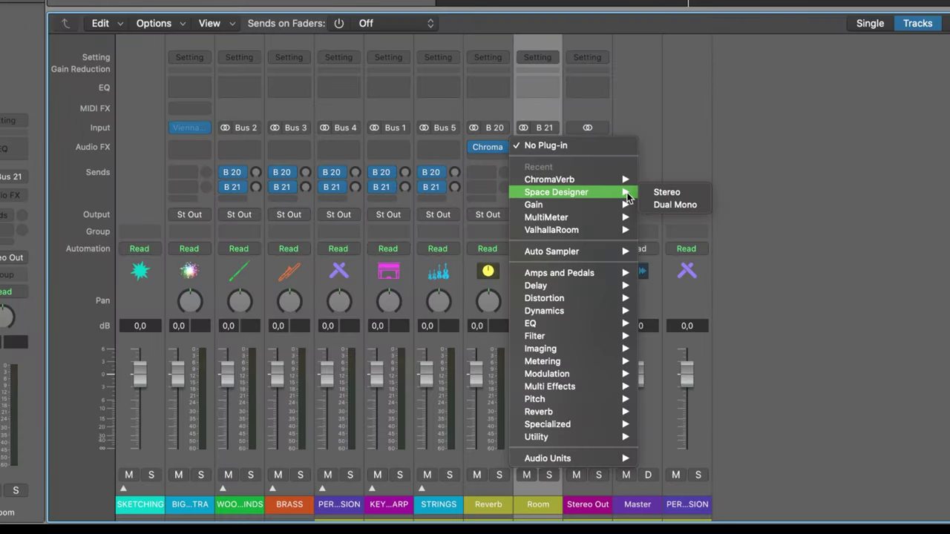
pyautogui.click(667, 193)
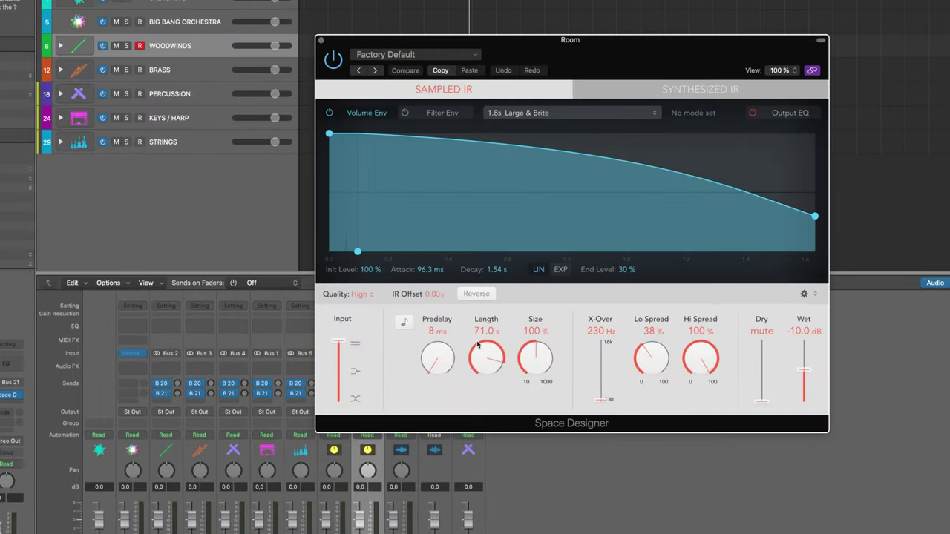
pyautogui.moveTo(602, 42); pyautogui.dragTo(501, 57)
# Step: Load Space Designer's 03.4s Warm Hall preset, then check the Reverb and Room aux channels
pyautogui.click(375, 72)
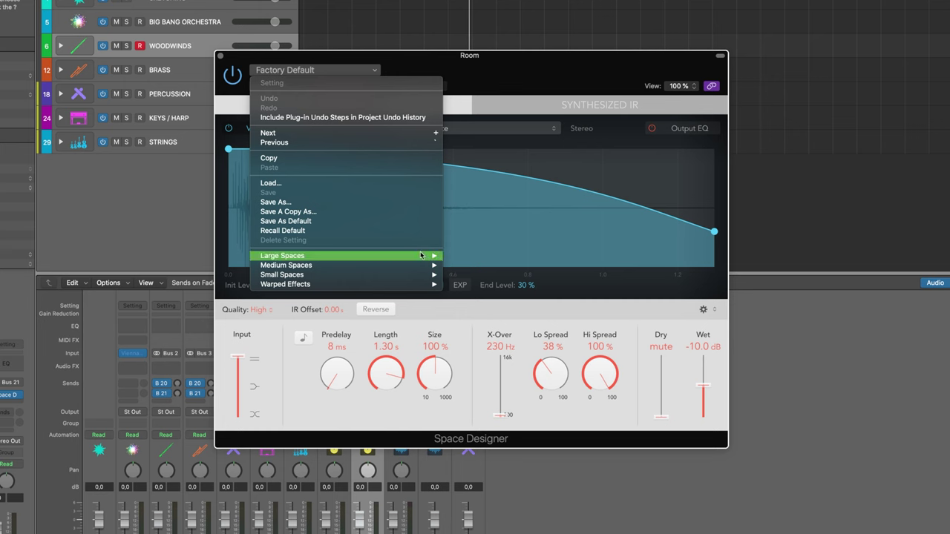
pyautogui.moveTo(421, 256)
pyautogui.moveTo(513, 266)
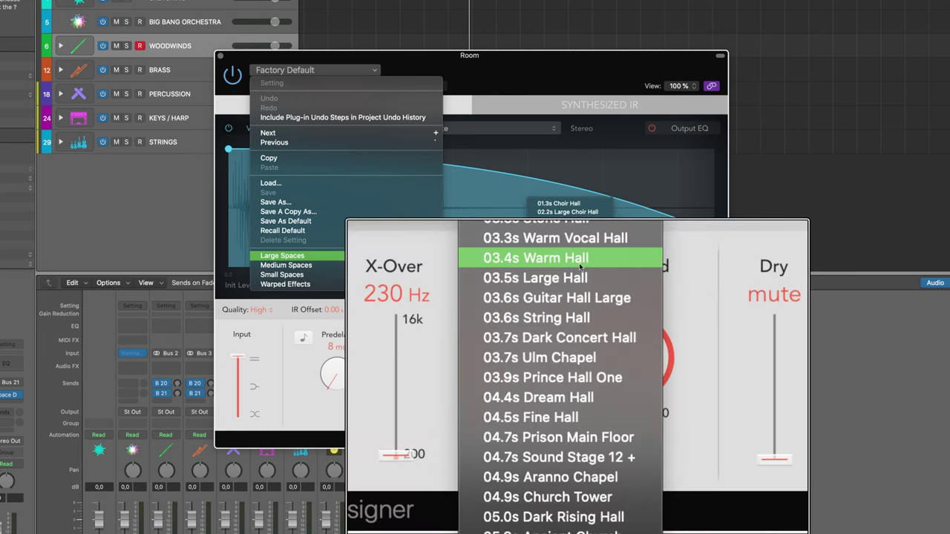
pyautogui.click(576, 339)
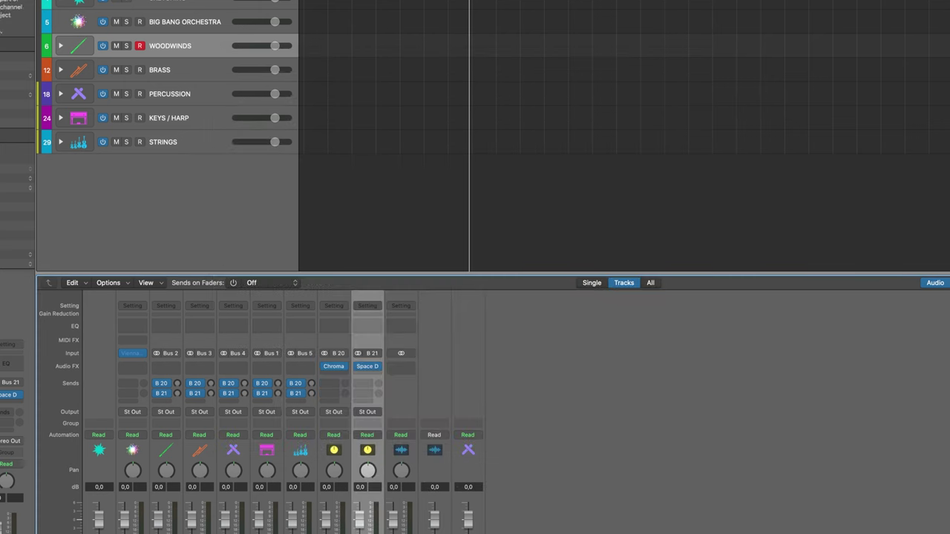
pyautogui.click(337, 531)
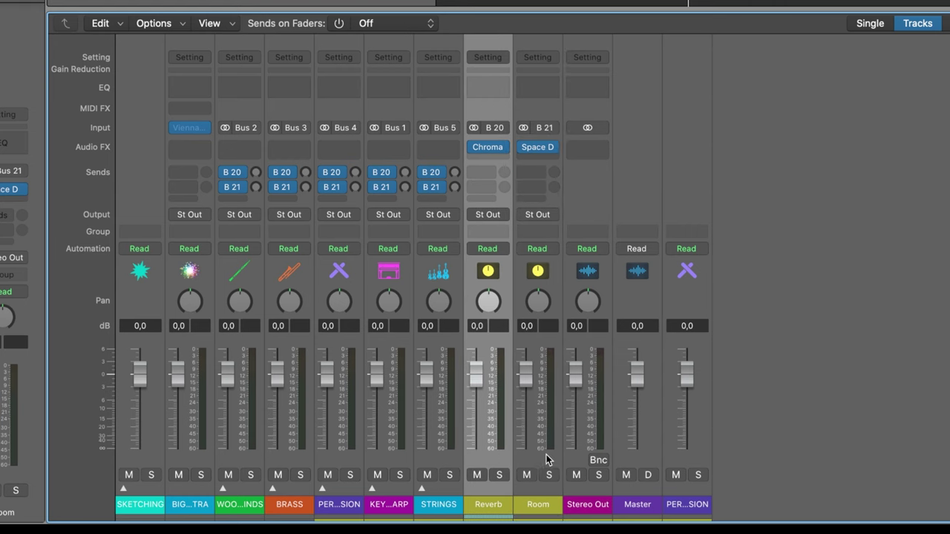
pyautogui.click(541, 453)
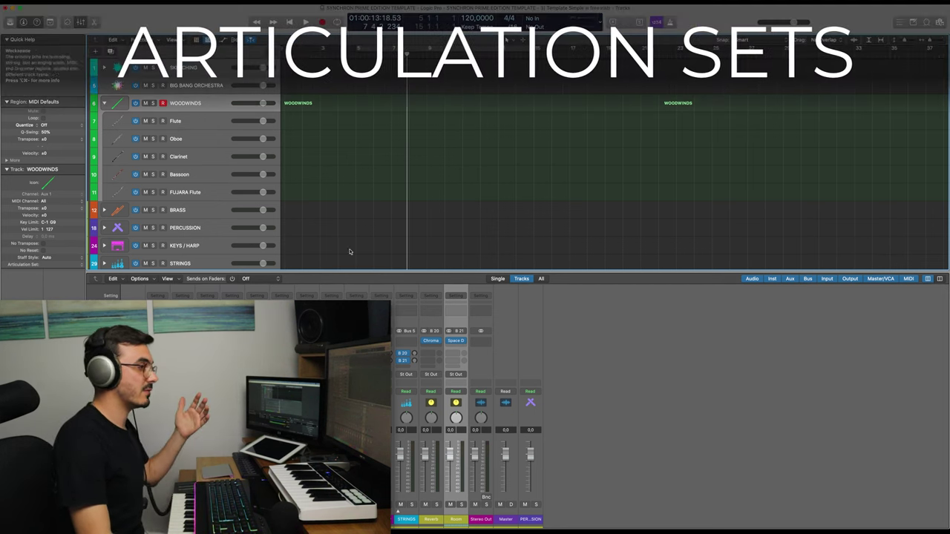
# Step: In the Flute's Synchron Player, try short notes and Sforzato, end on long notes, and close it
pyautogui.click(190, 124)
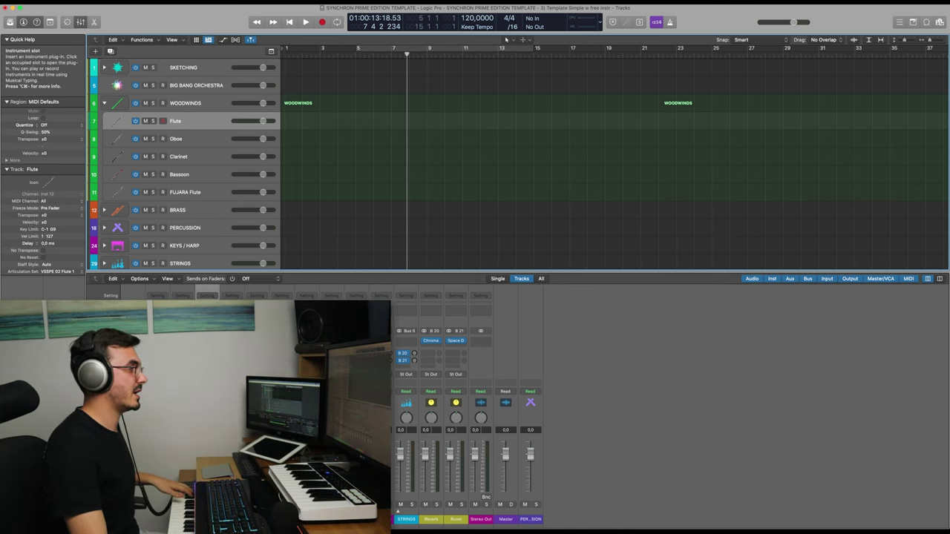
pyautogui.click(208, 330)
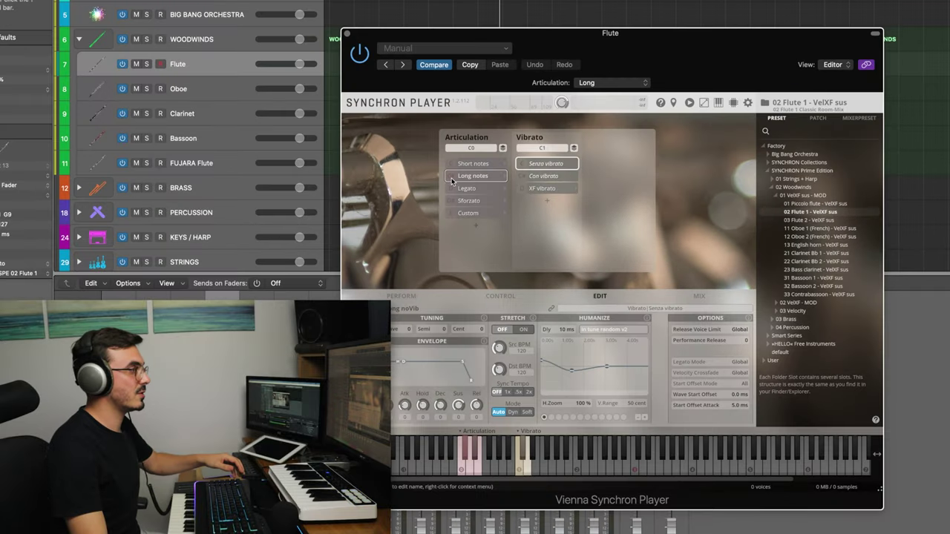
pyautogui.click(371, 202)
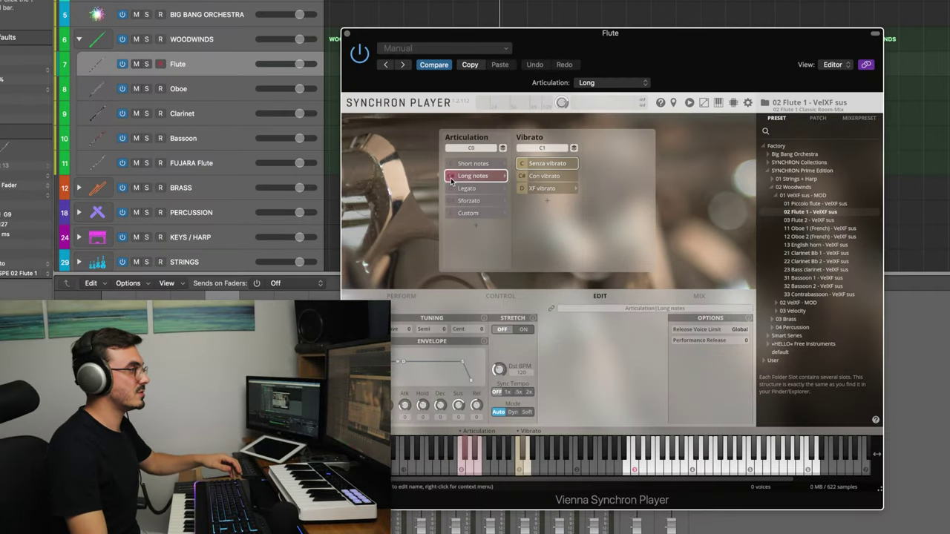
pyautogui.click(453, 164)
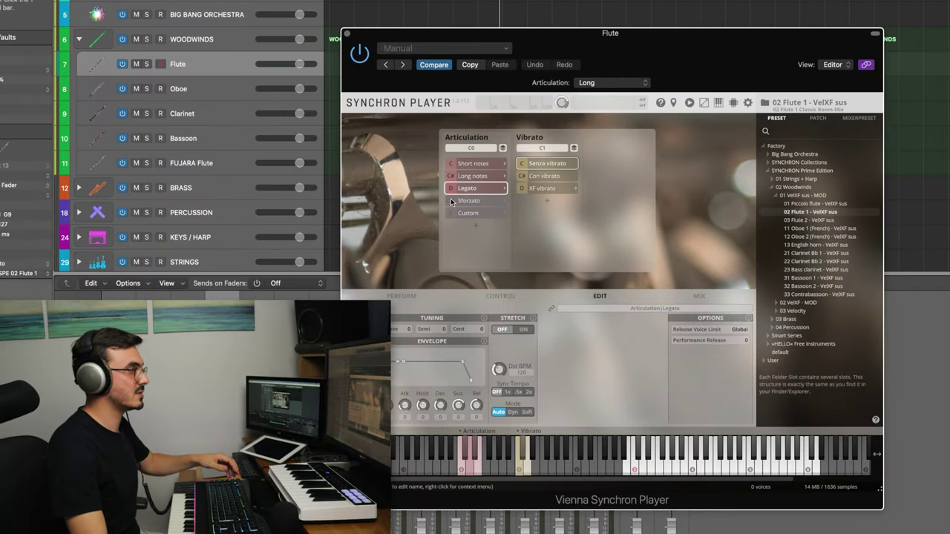
pyautogui.click(451, 200)
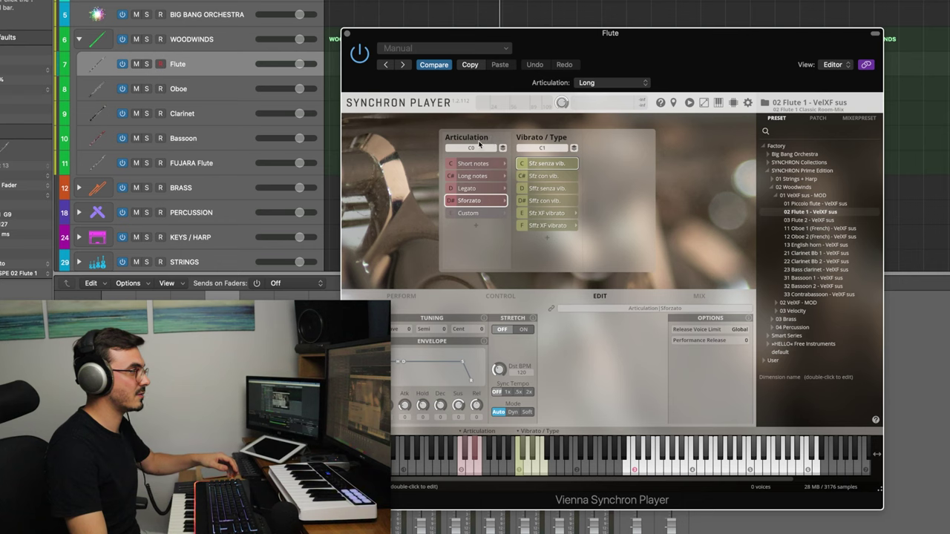
pyautogui.click(467, 164)
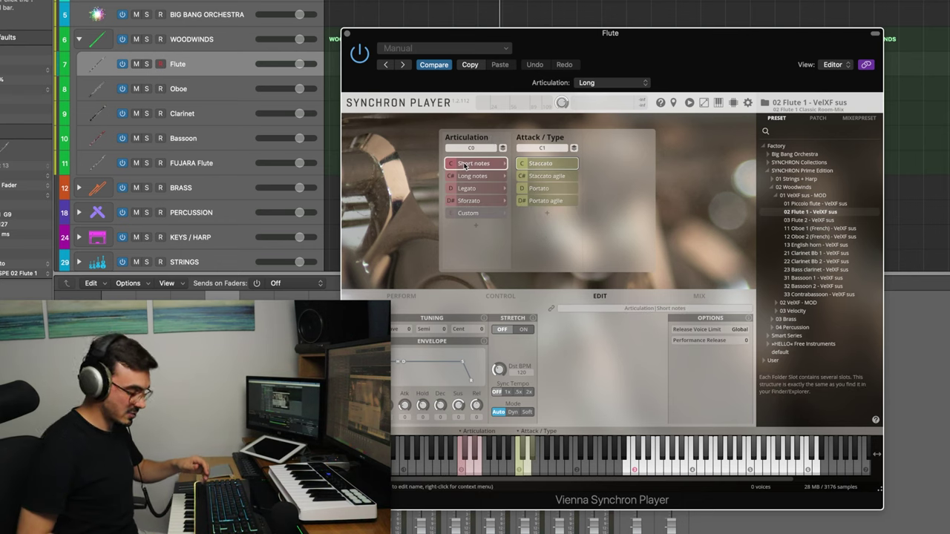
pyautogui.press('space')
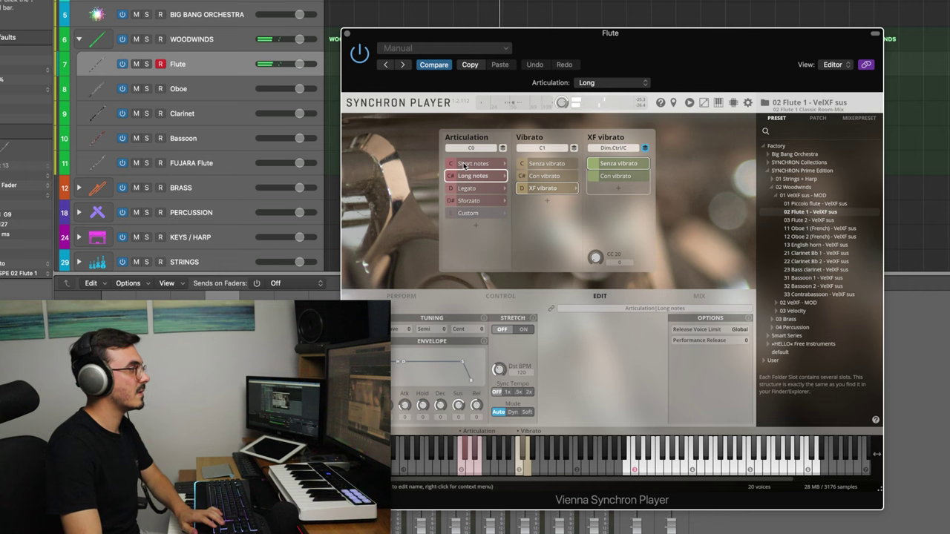
pyautogui.click(465, 164)
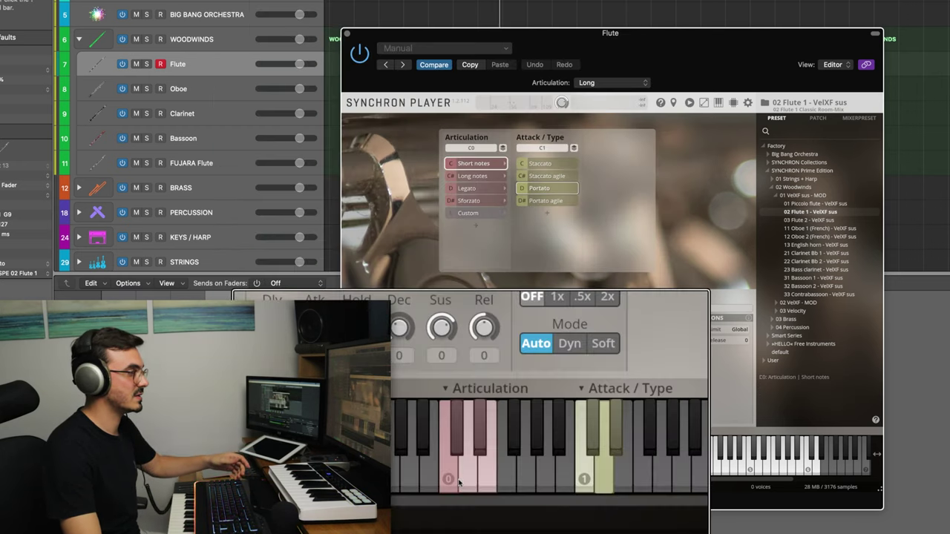
pyautogui.click(467, 176)
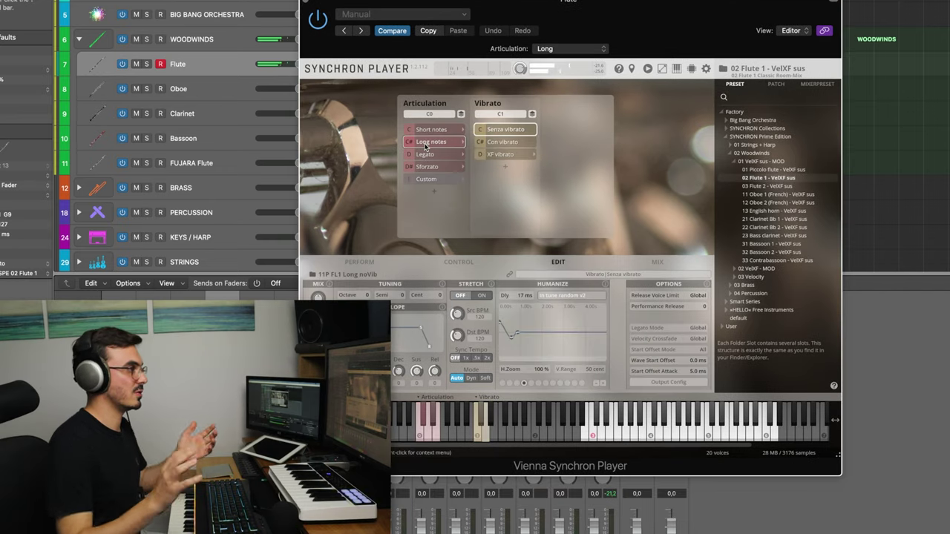
pyautogui.click(305, 4)
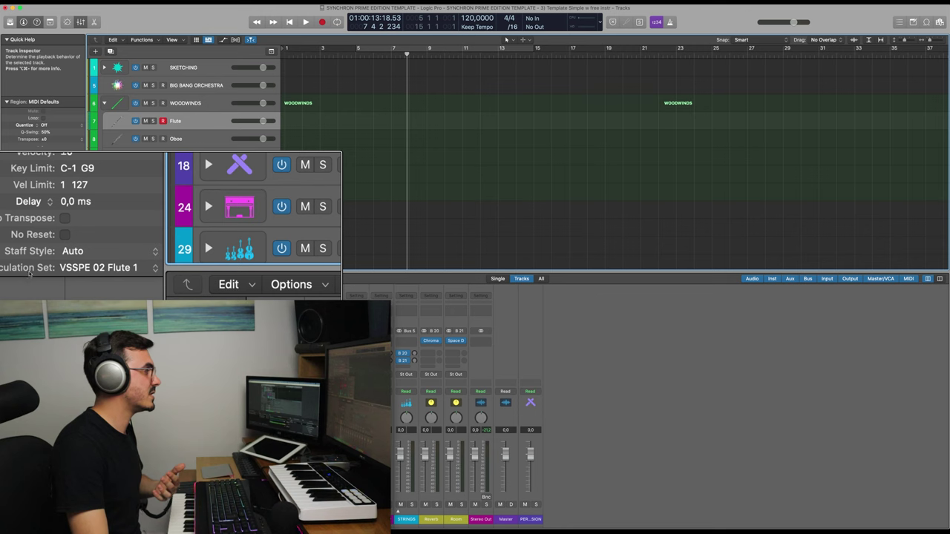
# Step: Give the Flute track the Art Conductor VSL Synchron Prime Edition 02 Woodwinds VSSPE 02 Flute 1 set
pyautogui.click(59, 271)
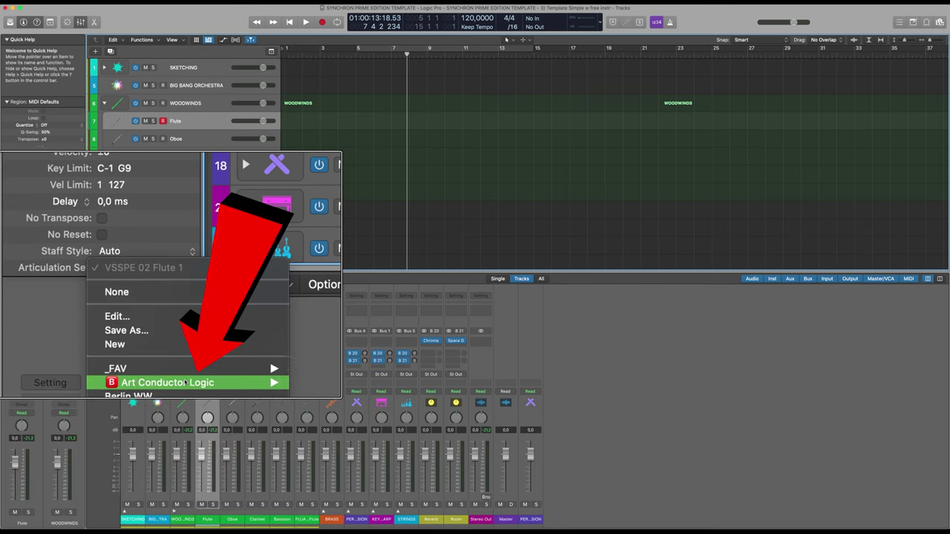
pyautogui.moveTo(78, 321)
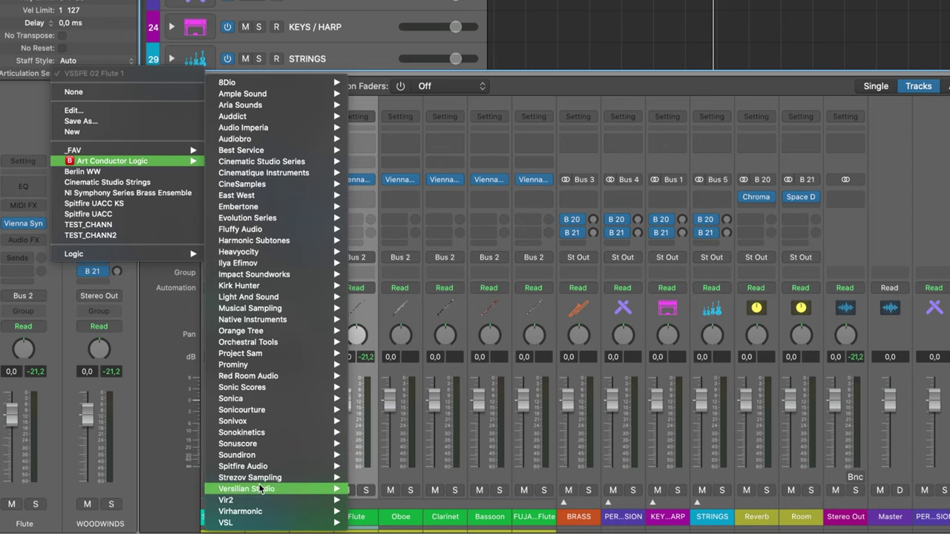
pyautogui.moveTo(256, 522)
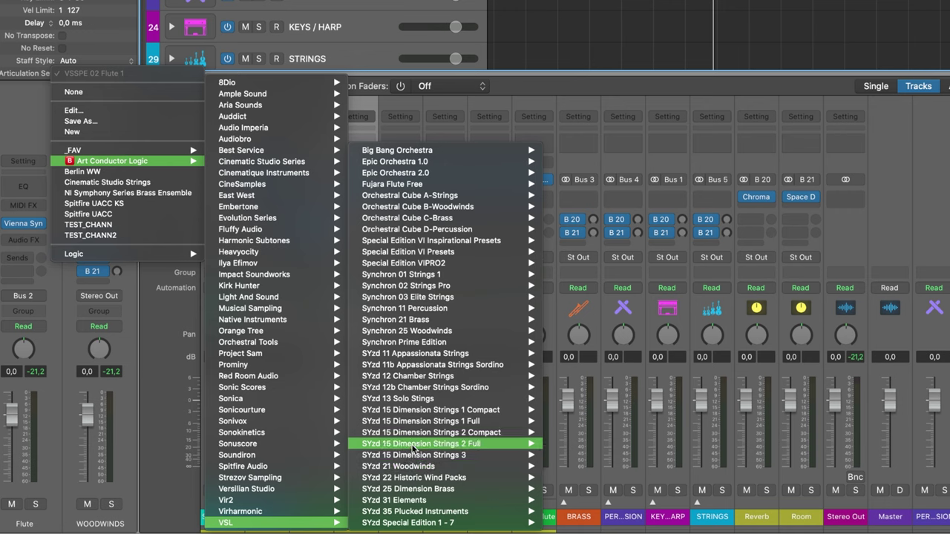
pyautogui.moveTo(431, 346)
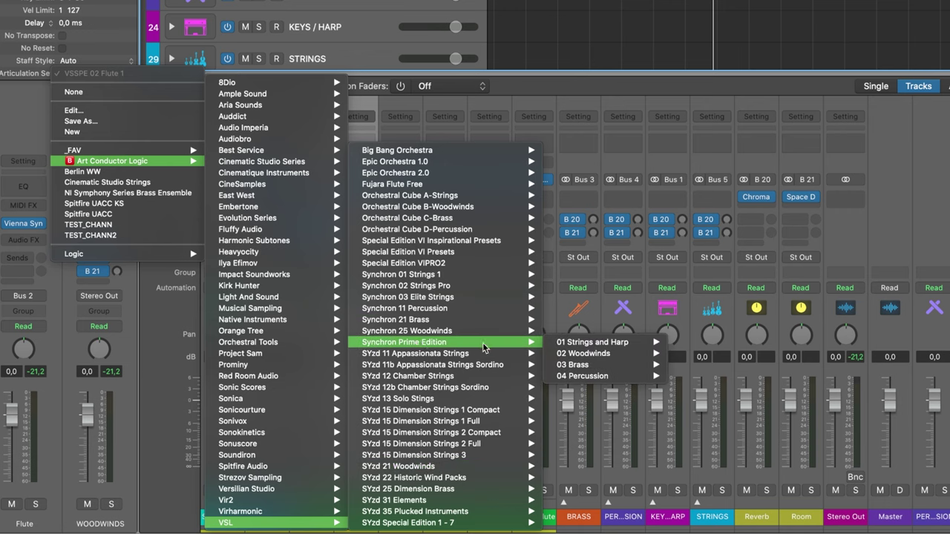
pyautogui.moveTo(586, 359)
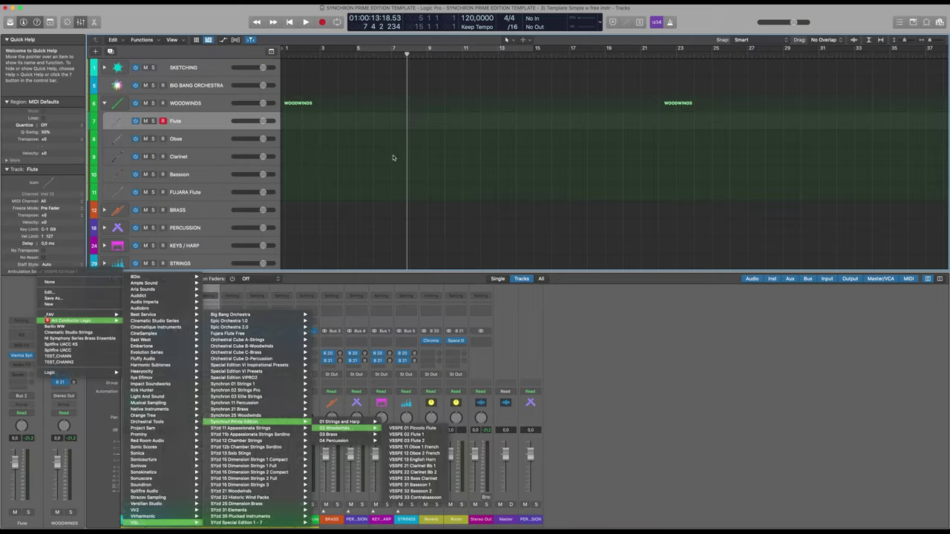
pyautogui.click(723, 366)
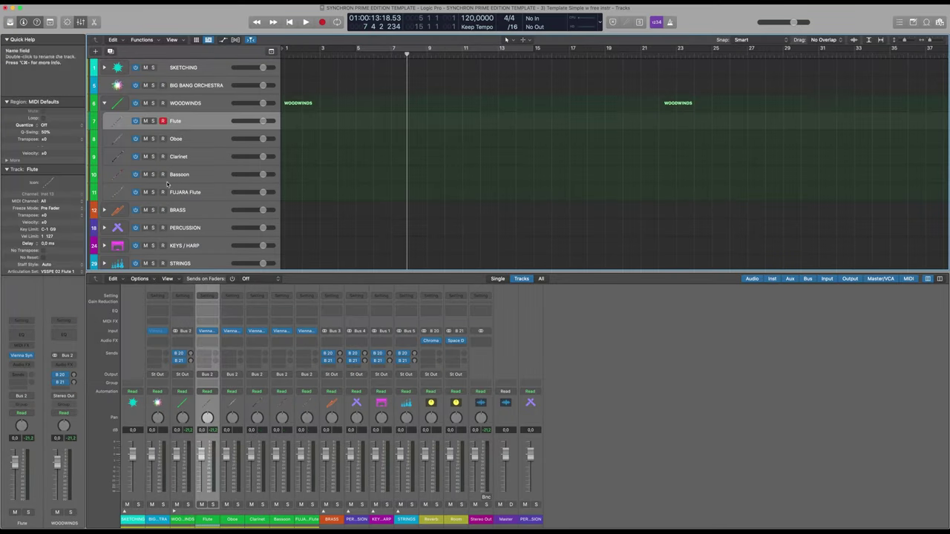
pyautogui.scroll(-1, 167, 183)
pyautogui.scroll(1, 177, 141)
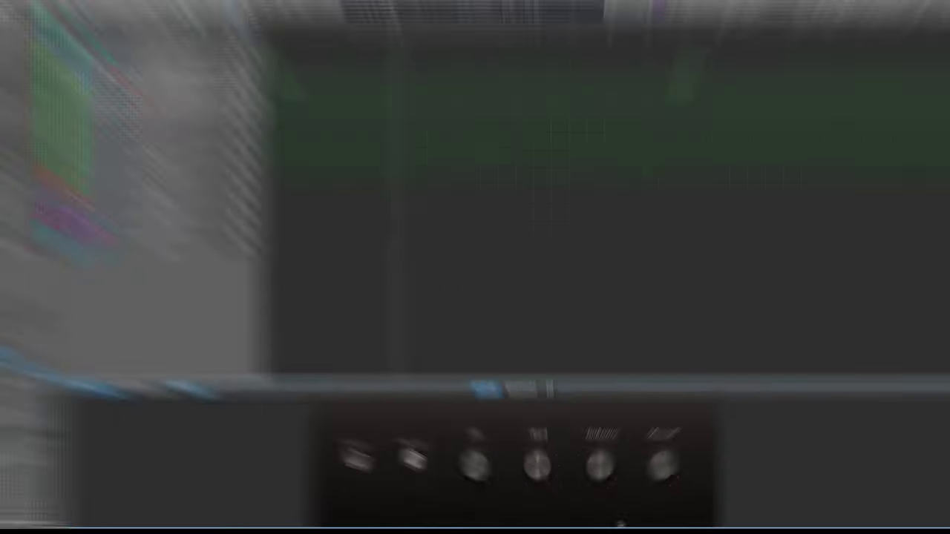
# Step: In the flute keyswitches, try Legato, Legato Non Vibrato, Staccato and Portato, then pick Long
pyautogui.click(479, 235)
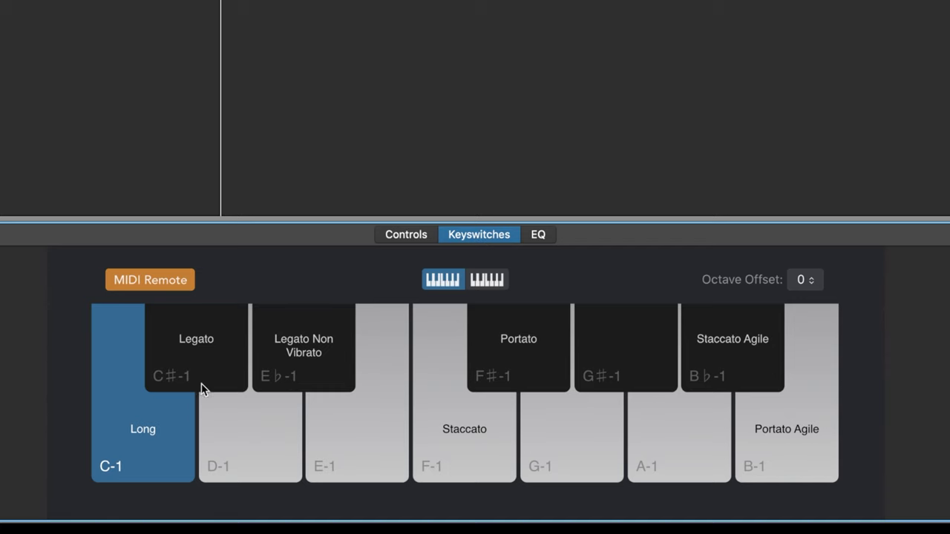
pyautogui.click(209, 363)
pyautogui.click(290, 346)
pyautogui.click(447, 432)
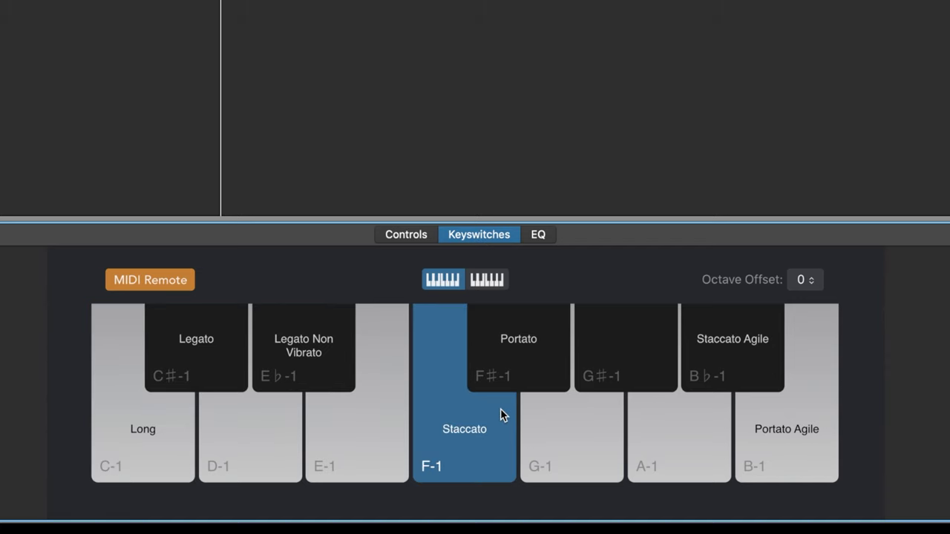
pyautogui.click(501, 362)
pyautogui.click(468, 435)
pyautogui.click(157, 440)
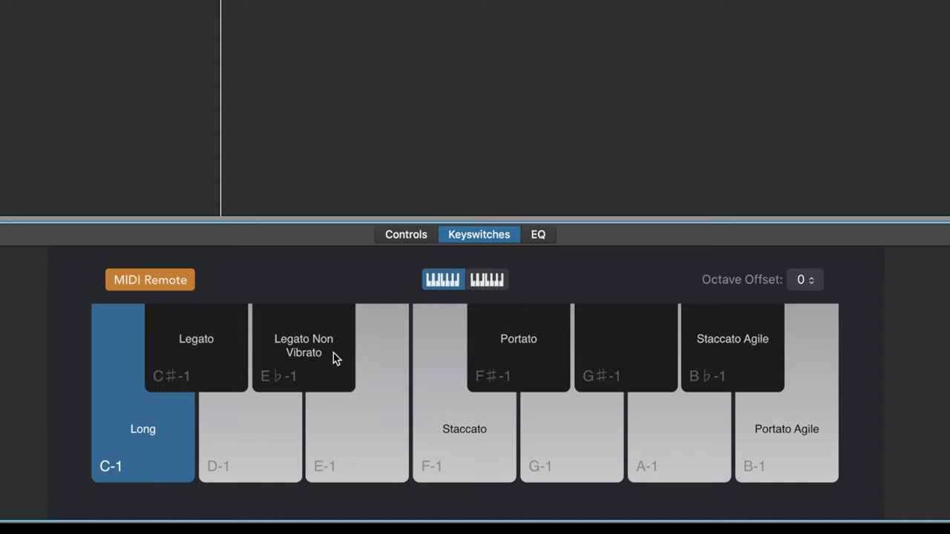
# Step: Try Staccato Agile and the upper-octave Sforzanto Vibrato, return to Long, and start recording
pyautogui.click(733, 346)
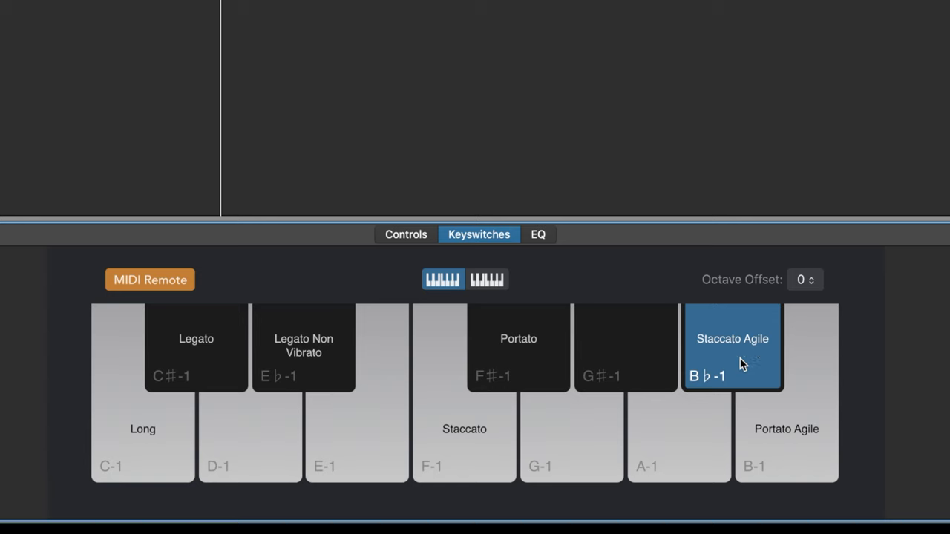
pyautogui.click(486, 280)
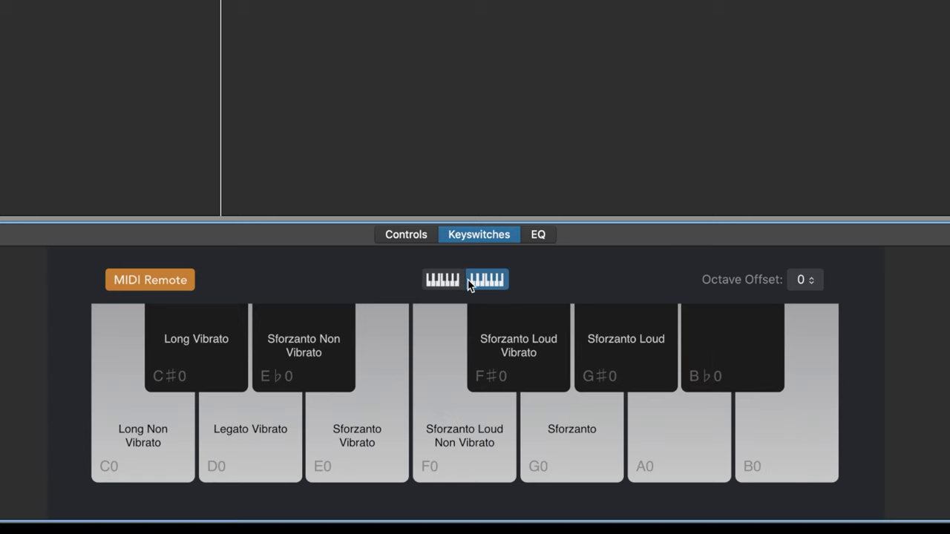
pyautogui.click(356, 439)
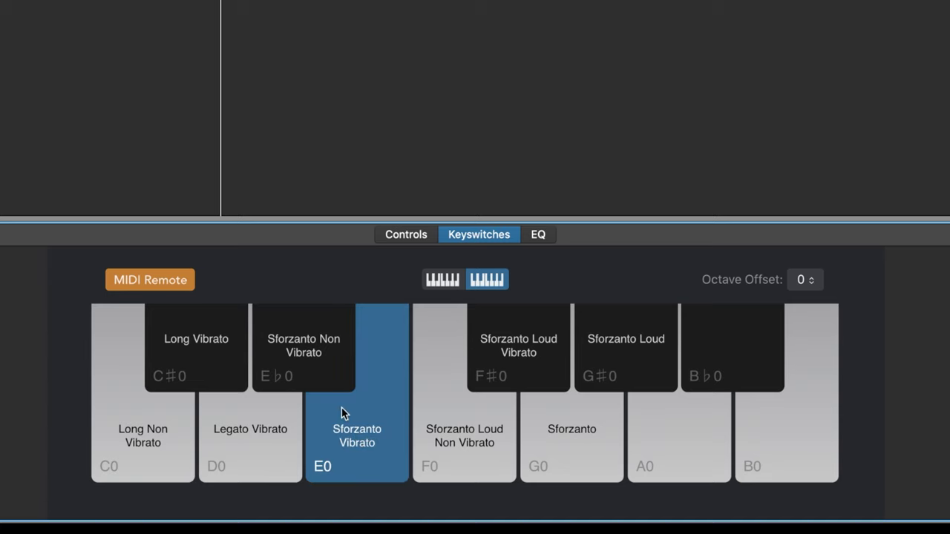
pyautogui.click(443, 279)
pyautogui.click(156, 456)
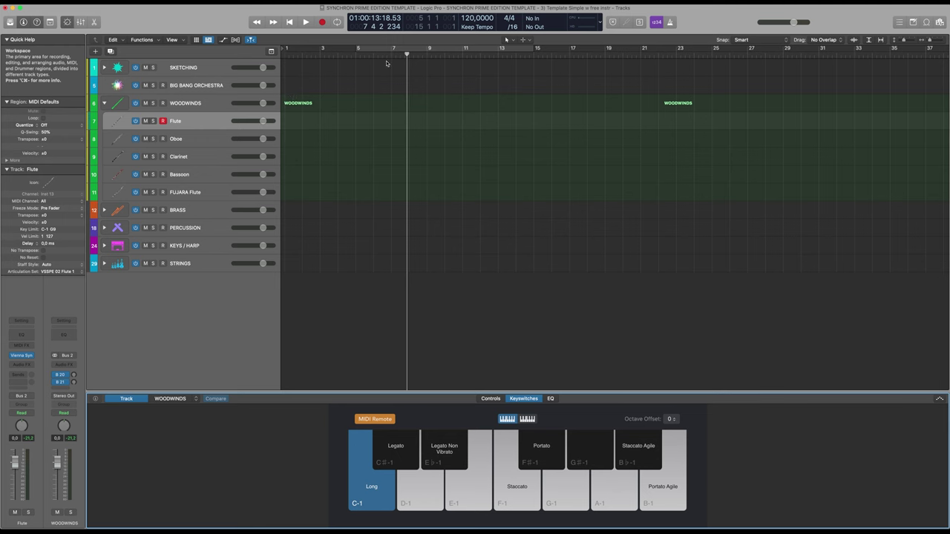
pyautogui.click(389, 55)
pyautogui.press('r')
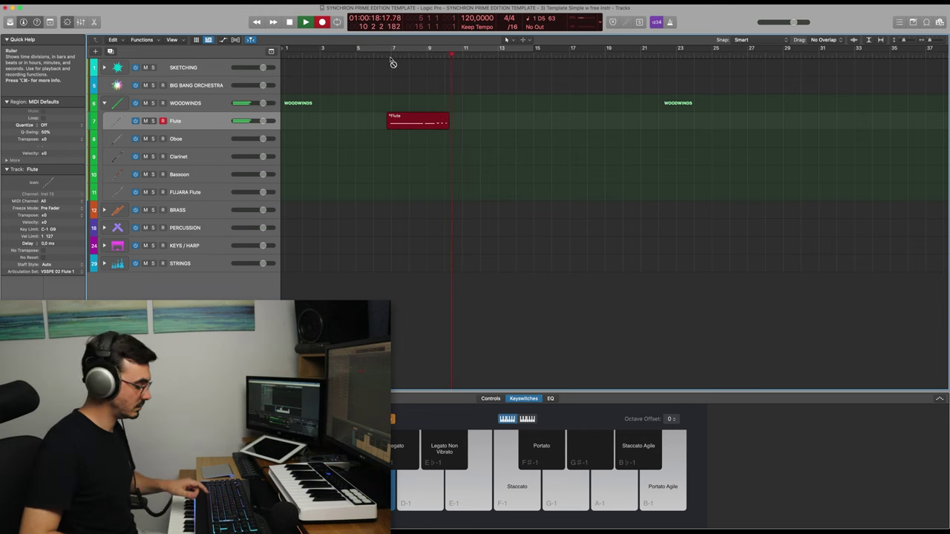
# Step: Stop recording, open the phrase in an enlarged Piano Roll, and keep the first three notes Long
pyautogui.press('space')
pyautogui.press('p')
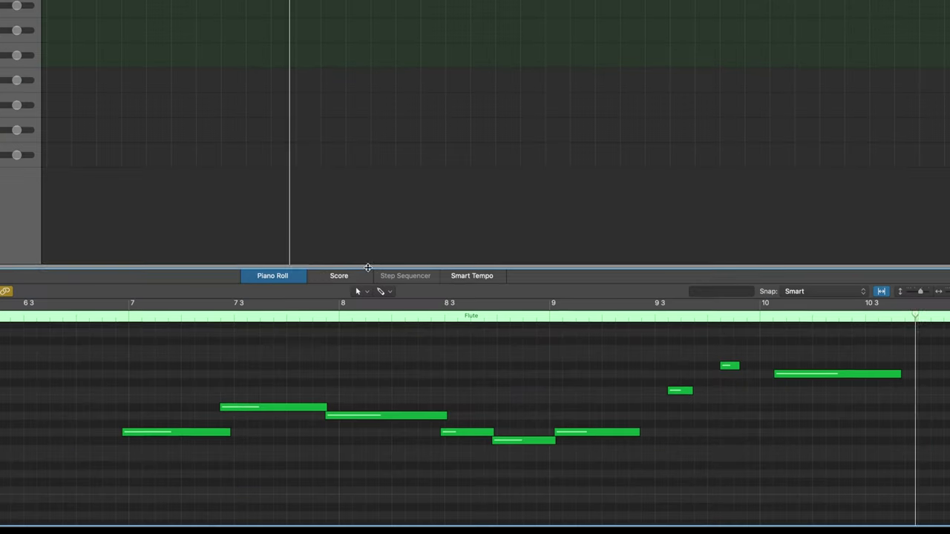
pyautogui.moveTo(367, 267); pyautogui.dragTo(343, 166)
pyautogui.moveTo(115, 372); pyautogui.dragTo(281, 401)
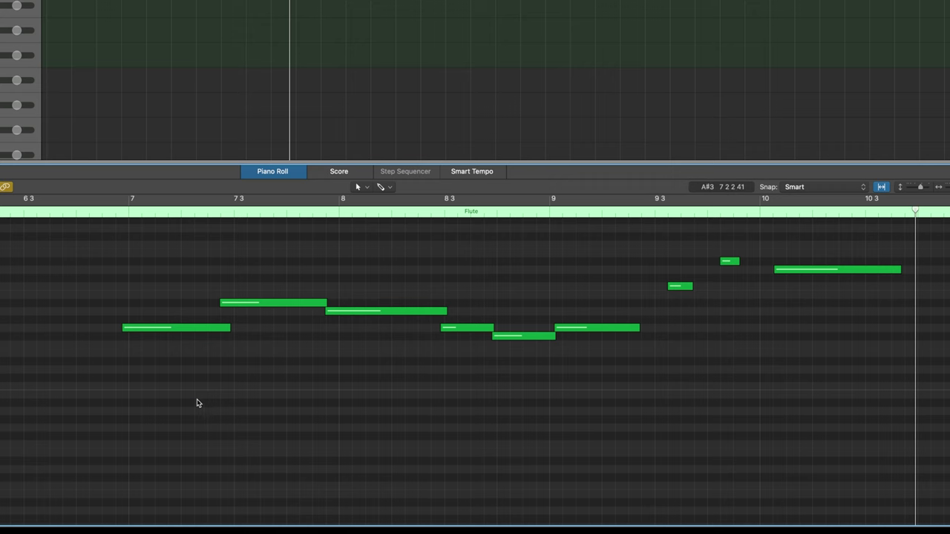
pyautogui.moveTo(177, 396); pyautogui.dragTo(363, 301)
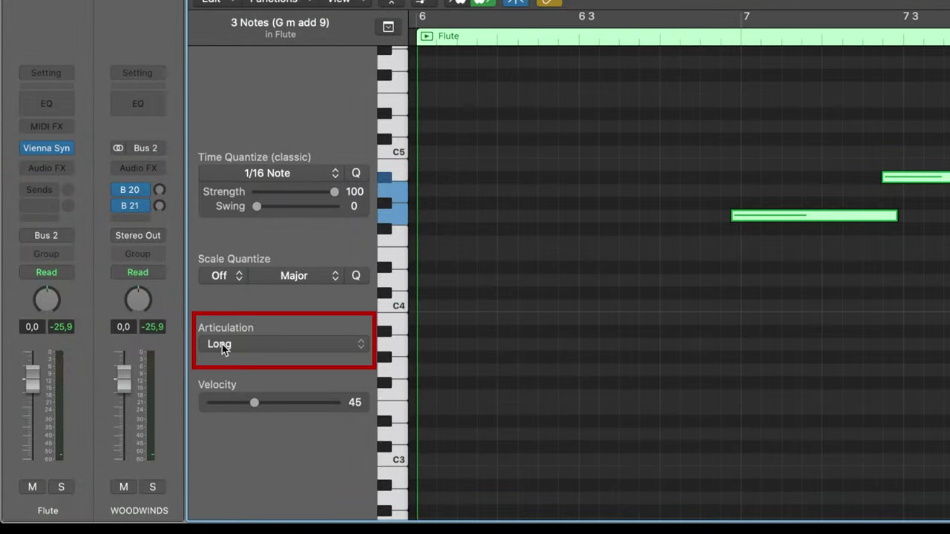
pyautogui.click(259, 343)
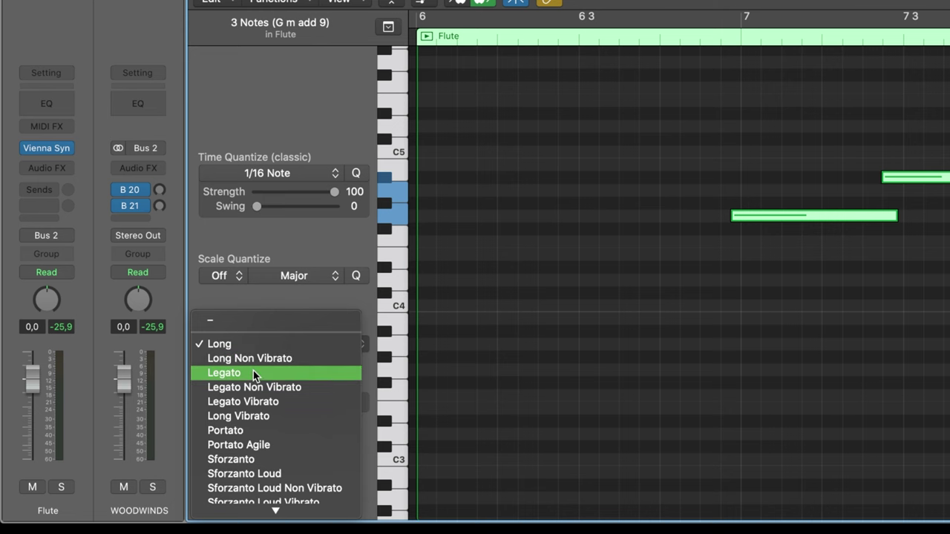
pyautogui.press('Escape')
# Step: Give the notes near bar 8 3 Portato Agile, the two high notes Staccato, then play back
pyautogui.moveTo(696, 379); pyautogui.dragTo(813, 320)
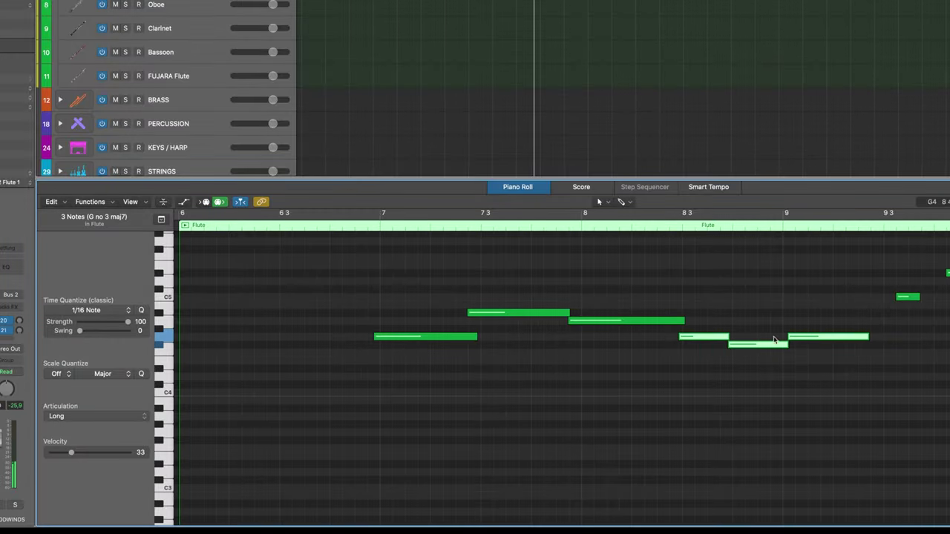
pyautogui.click(91, 422)
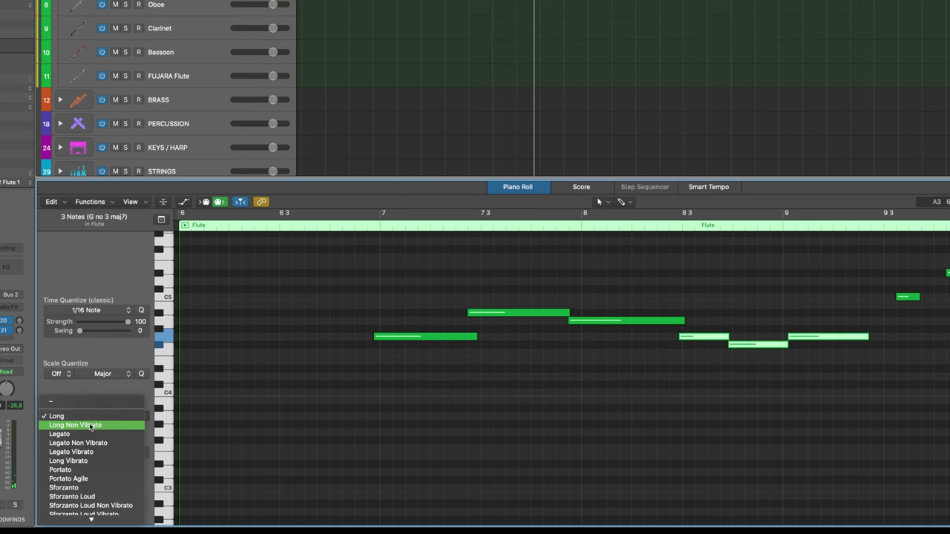
pyautogui.click(96, 478)
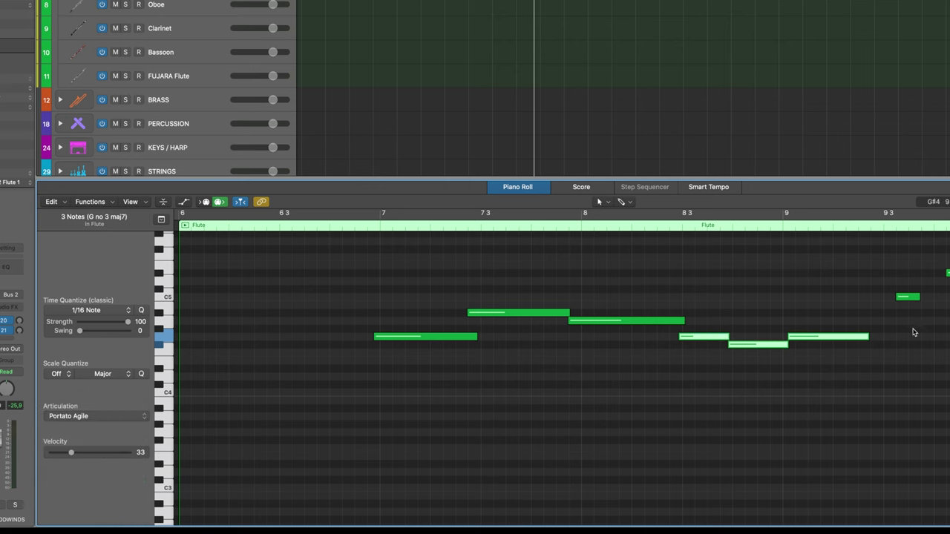
pyautogui.moveTo(905, 328); pyautogui.dragTo(949, 265)
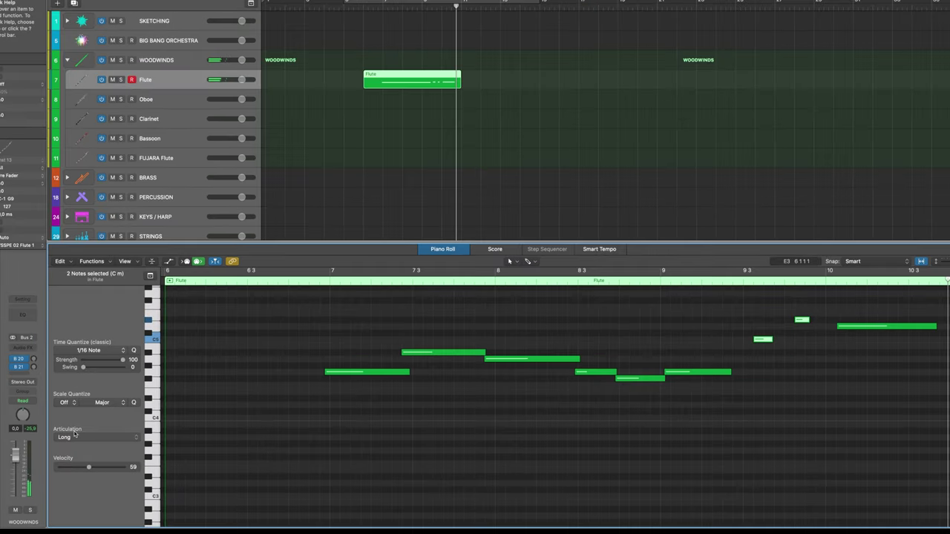
pyautogui.click(75, 435)
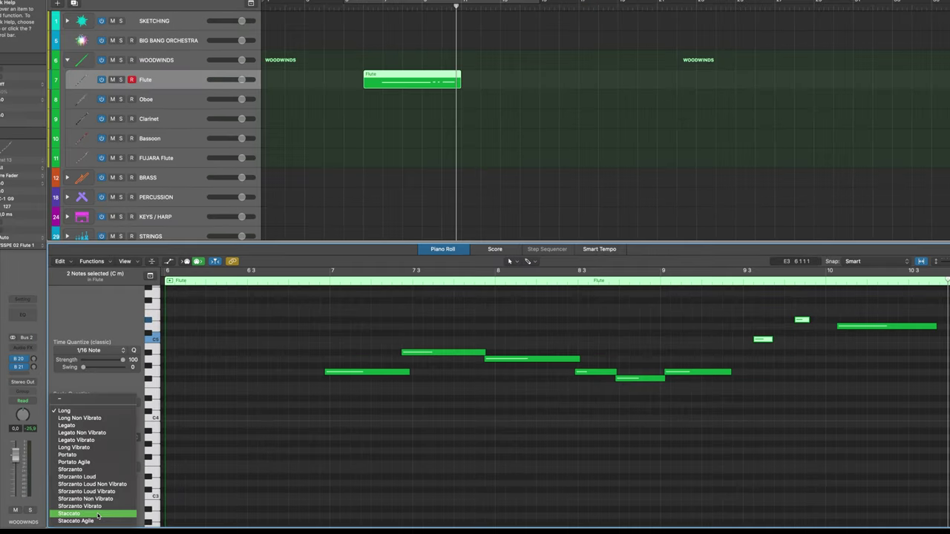
pyautogui.click(101, 512)
pyautogui.moveTo(854, 382); pyautogui.dragTo(894, 296)
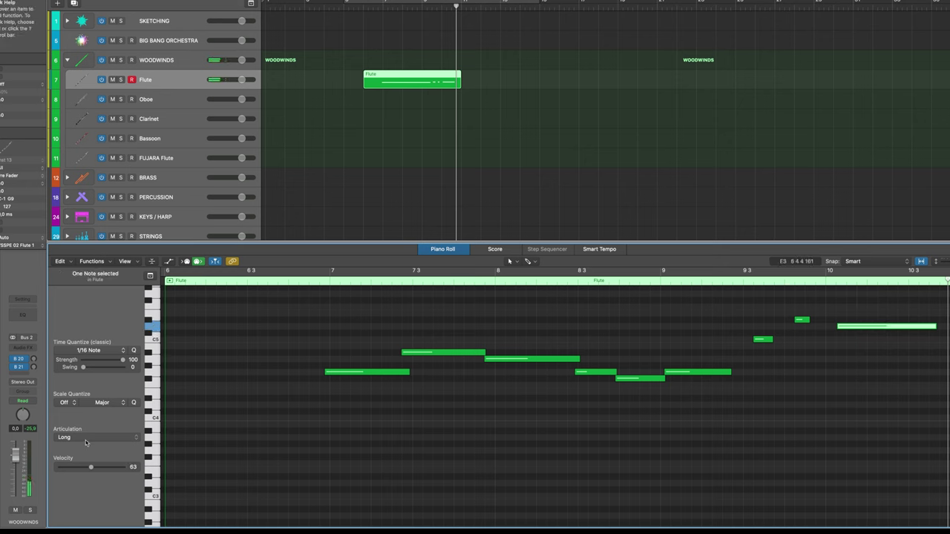
pyautogui.click(451, 445)
pyautogui.doubleClick(309, 282)
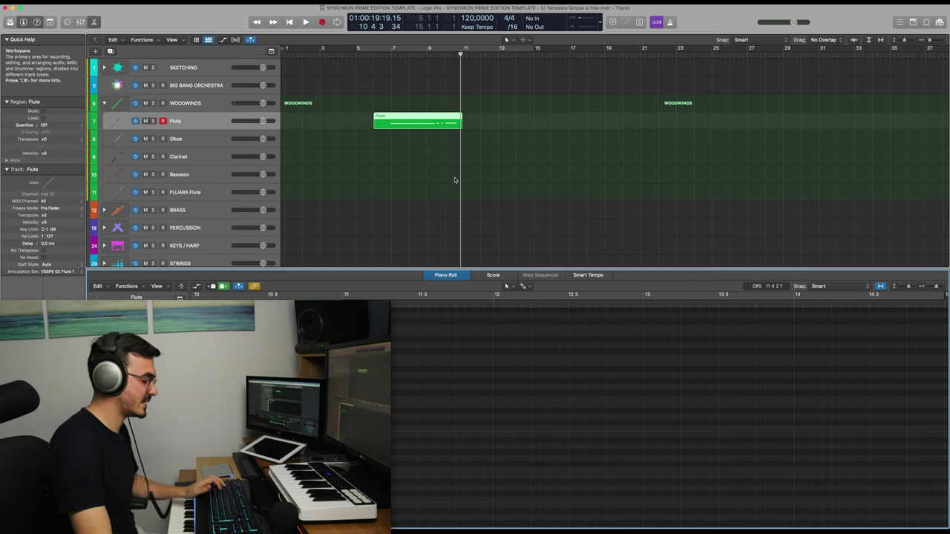
# Step: Delete the recorded Flute region and unfold BRASS to show Brass Ens, Horns a6 and Trumpets a4
pyautogui.press('Delete')
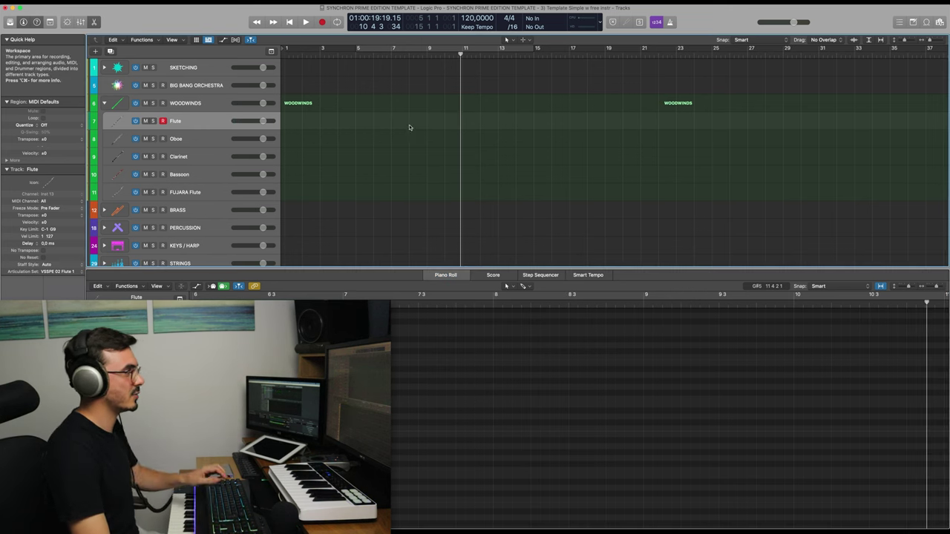
pyautogui.scroll(-1, 191, 150)
pyautogui.scroll(2, 149, 163)
pyautogui.click(104, 210)
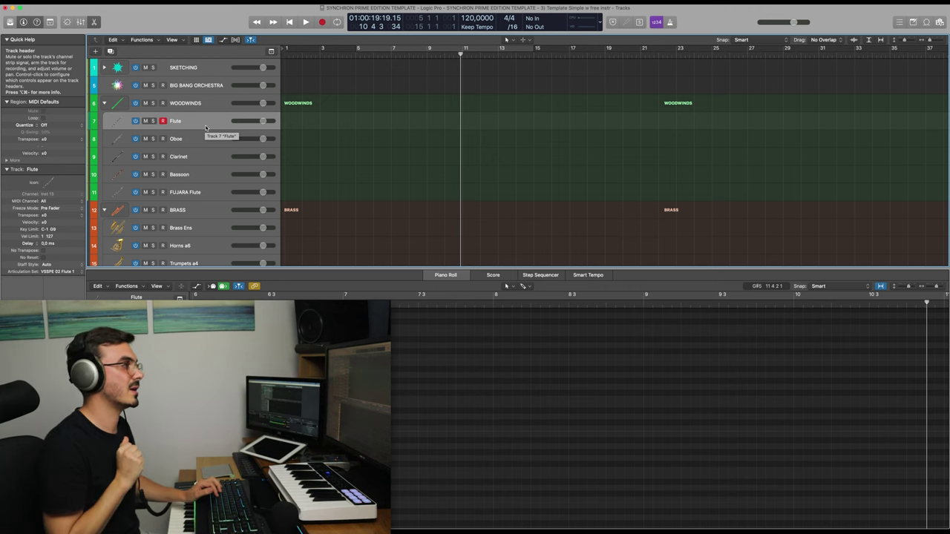
# Step: Hide the Piano Roll, view and close the Horns a6 Synchron Player, then select Flute
pyautogui.click(182, 174)
pyautogui.press('e')
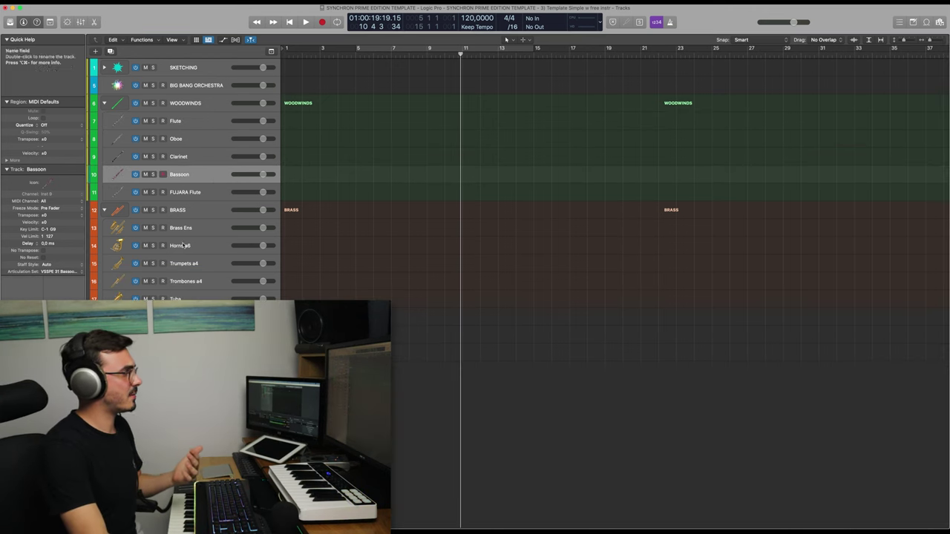
pyautogui.click(184, 246)
pyautogui.press('v')
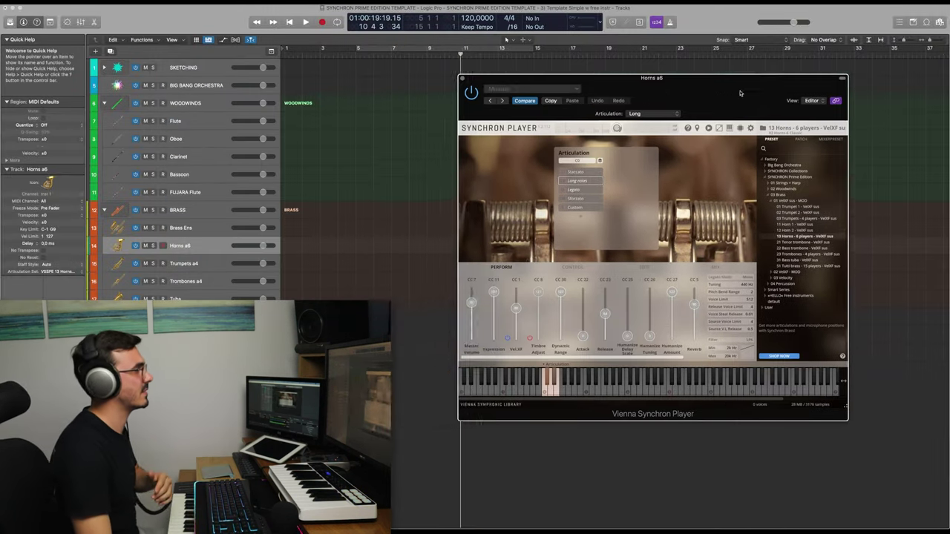
pyautogui.press('super+w')
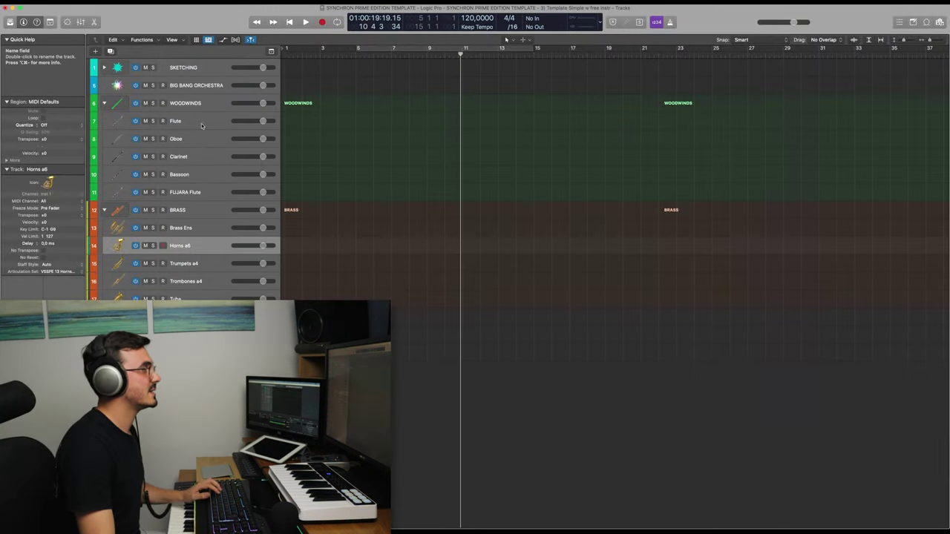
pyautogui.click(184, 123)
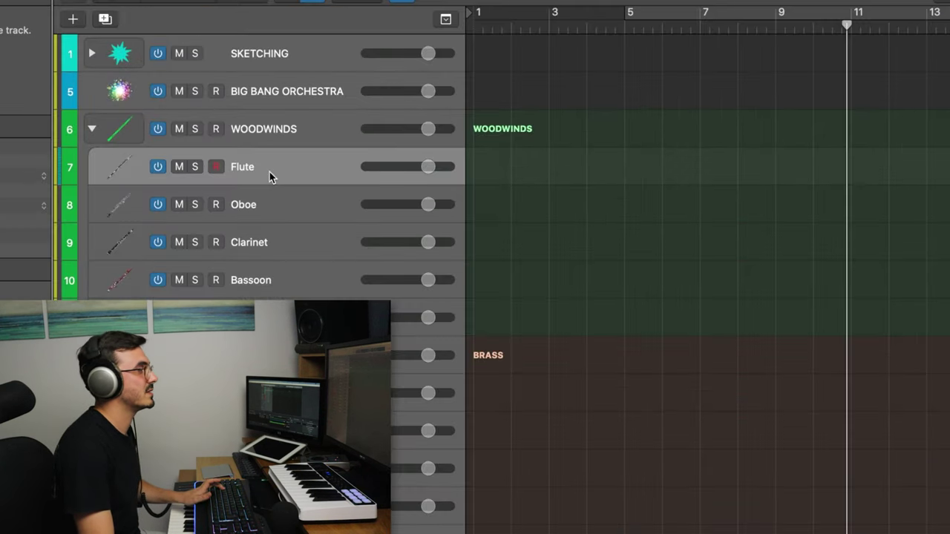
# Step: Duplicate Flute twice, name the tracks Piccolo, Flute 1 and Flute 2, then unfold PERCUSSION
pyautogui.press('super+d')
pyautogui.press('super+d')
pyautogui.doubleClick(269, 172)
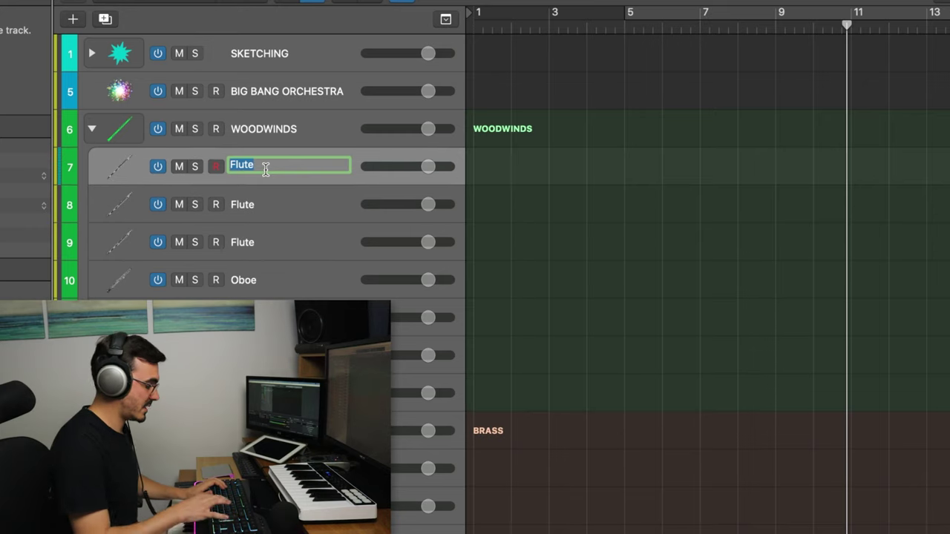
pyautogui.write('Piccolo')
pyautogui.press('Tab')
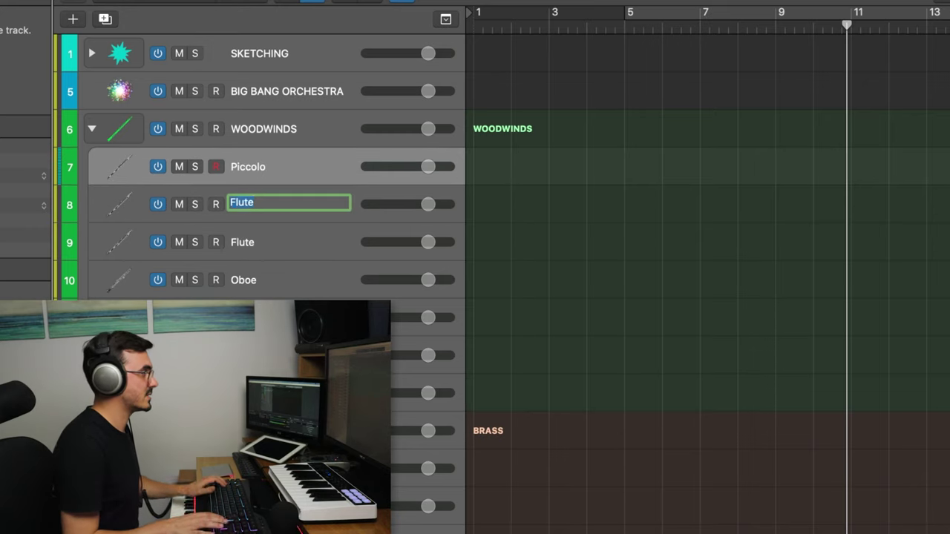
pyautogui.press('Right')
pyautogui.write('1')
pyautogui.press('Tab')
pyautogui.press('Right')
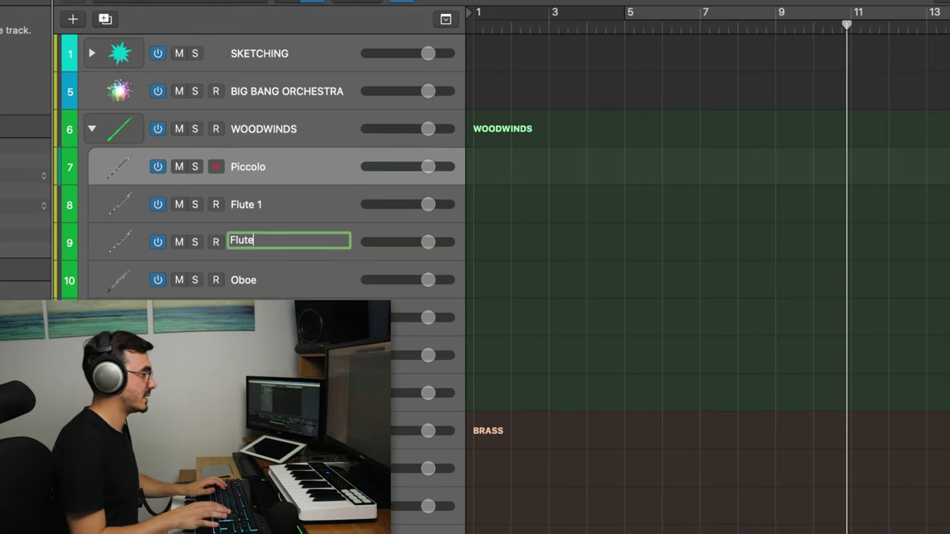
pyautogui.write('2')
pyautogui.press('Return')
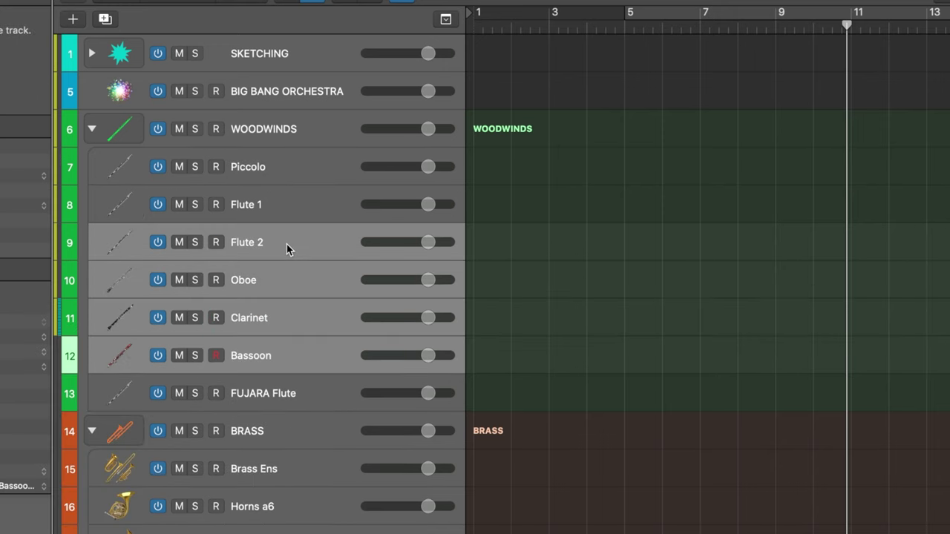
pyautogui.click(256, 286)
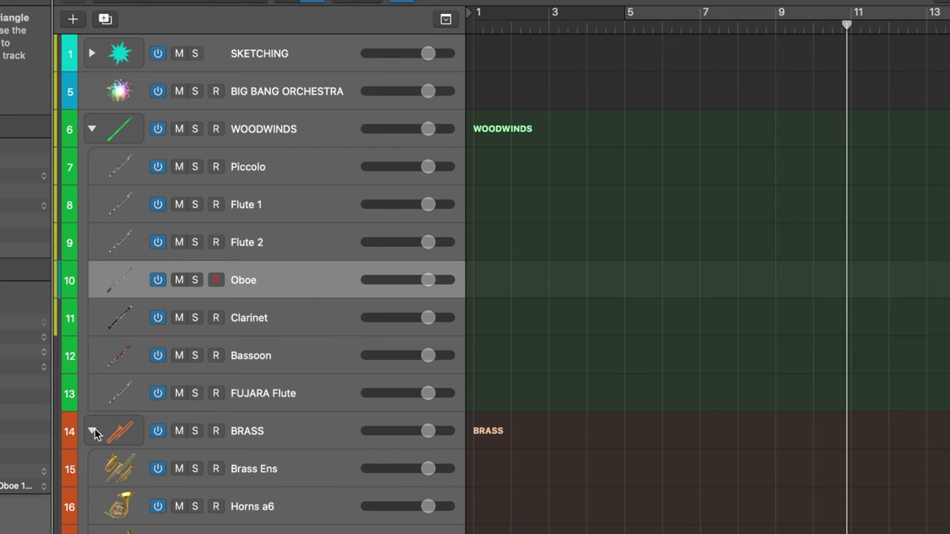
pyautogui.click(94, 299)
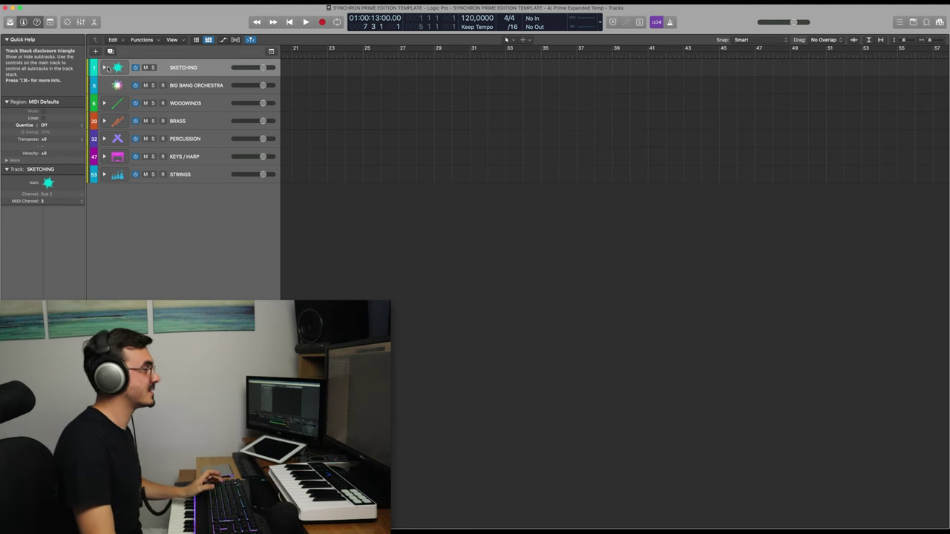
# Step: Expand every track stack, scroll through the whole track list, and open the Mixer with X
pyautogui.keyDown('alt'); pyautogui.click(104, 67); pyautogui.keyUp('alt')
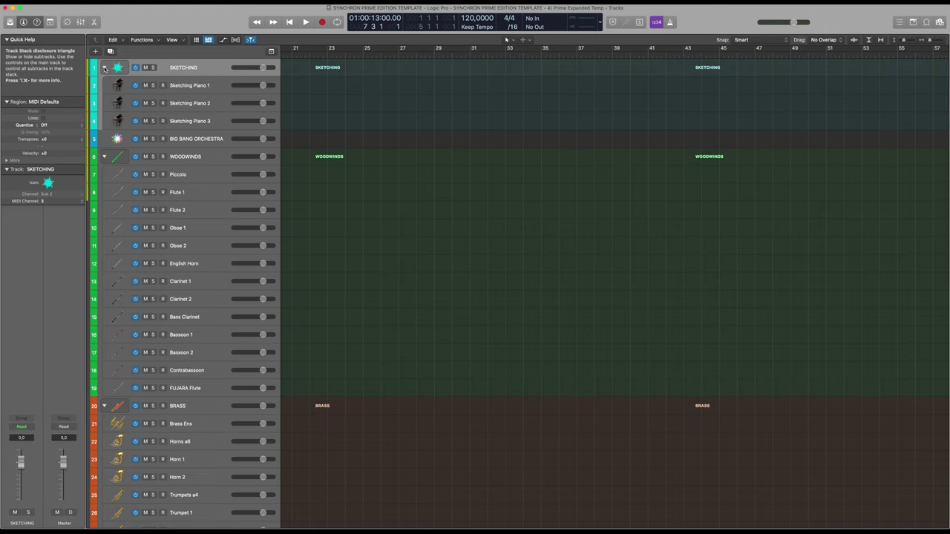
pyautogui.scroll(-15, 201, 211)
pyautogui.scroll(-5, 200, 213)
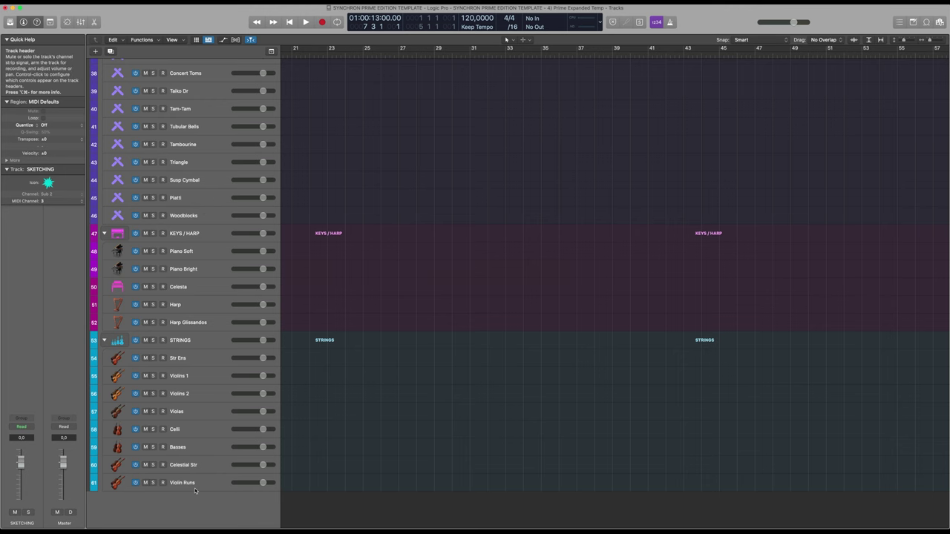
pyautogui.scroll(15, 196, 491)
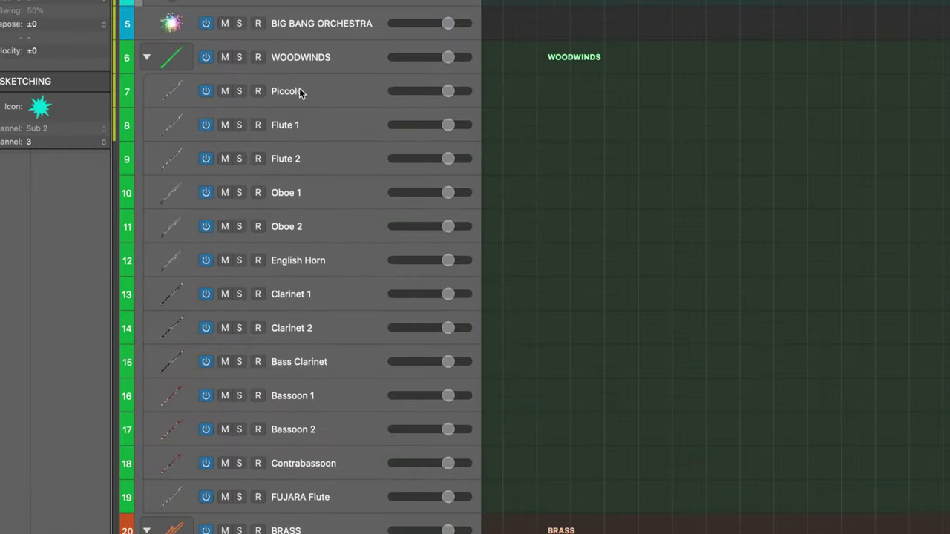
pyautogui.scroll(-3, 300, 92)
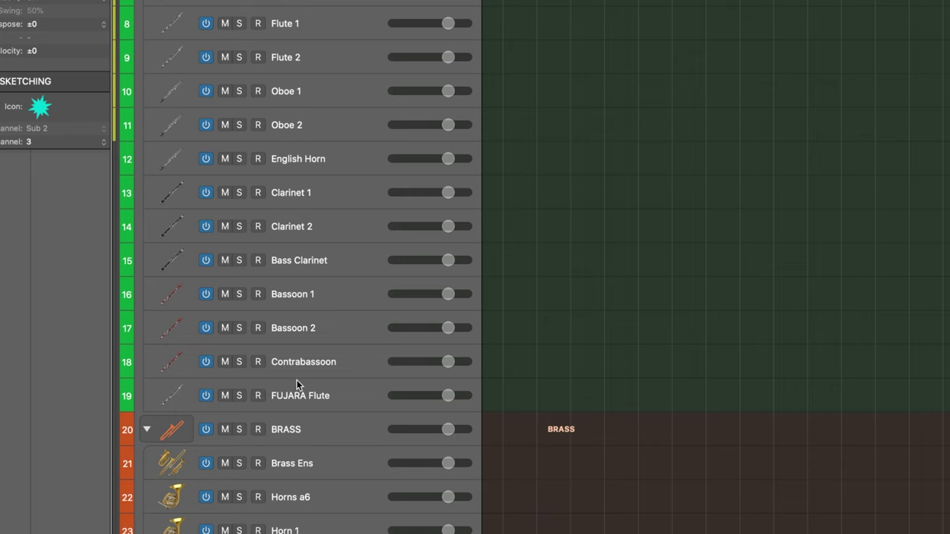
pyautogui.scroll(-1, 307, 388)
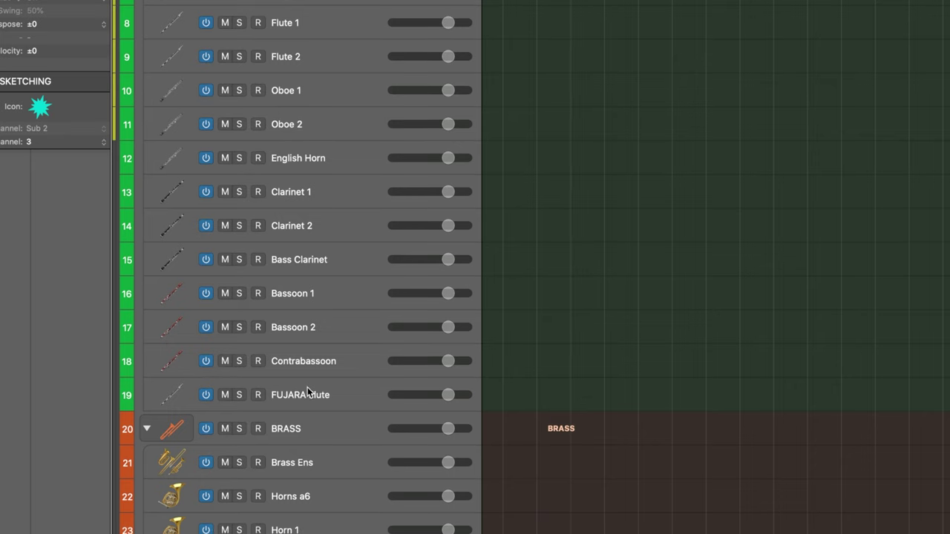
pyautogui.scroll(-5, 308, 389)
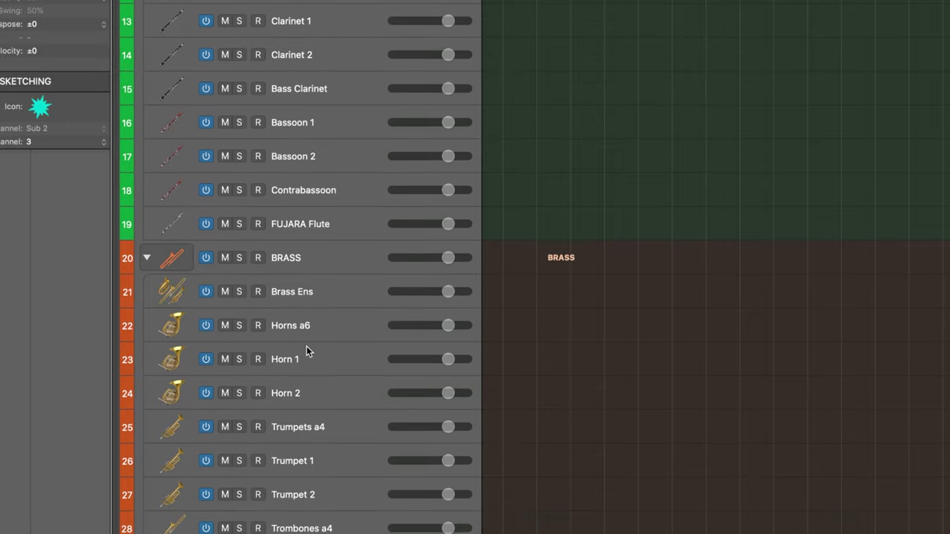
pyautogui.scroll(-17, 307, 347)
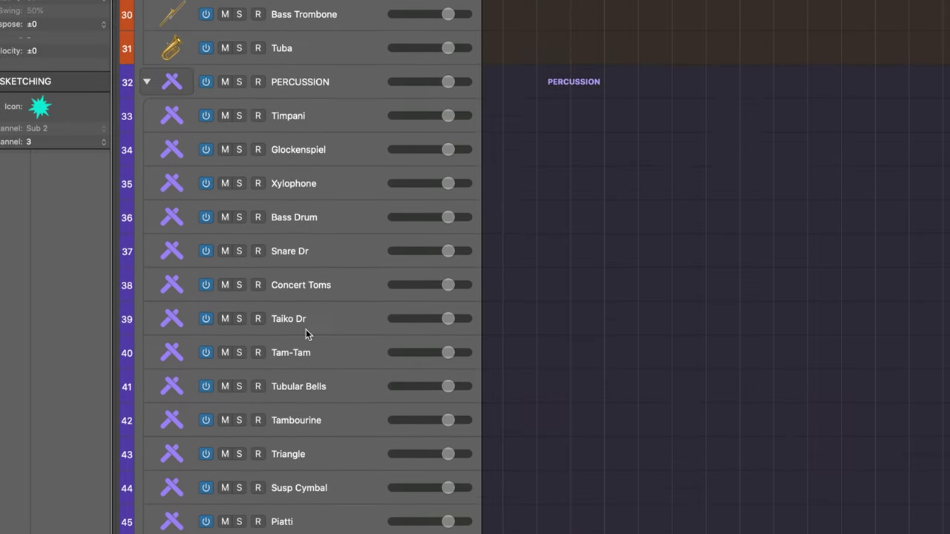
pyautogui.scroll(-7, 304, 386)
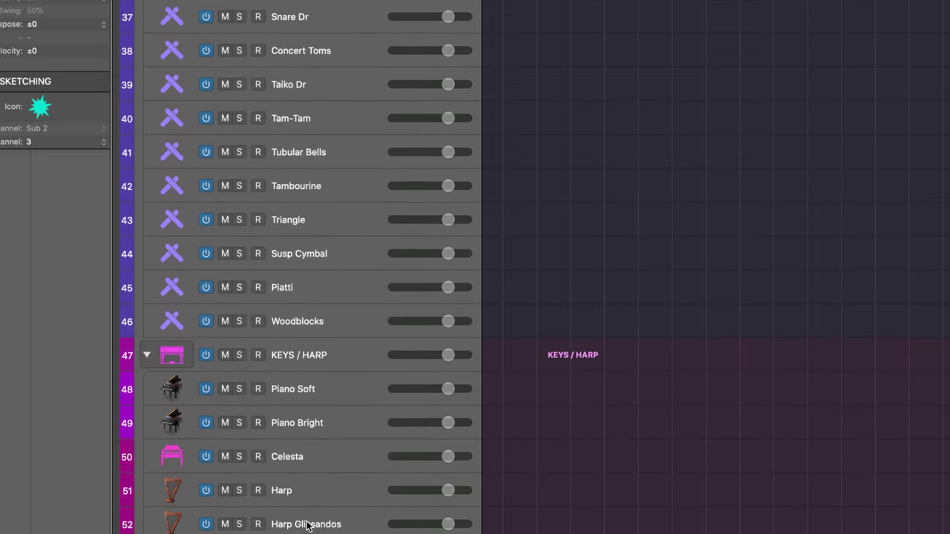
pyautogui.scroll(-11, 306, 524)
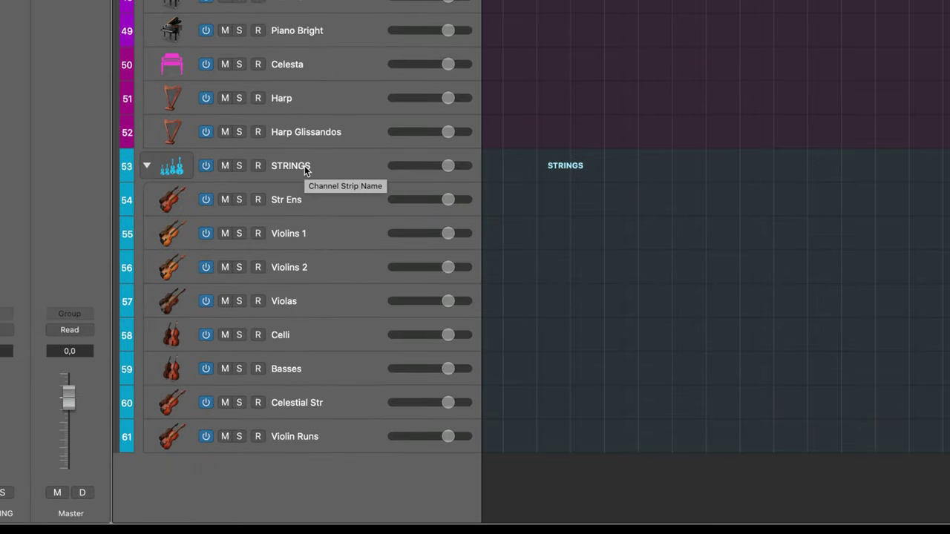
pyautogui.scroll(20, 304, 165)
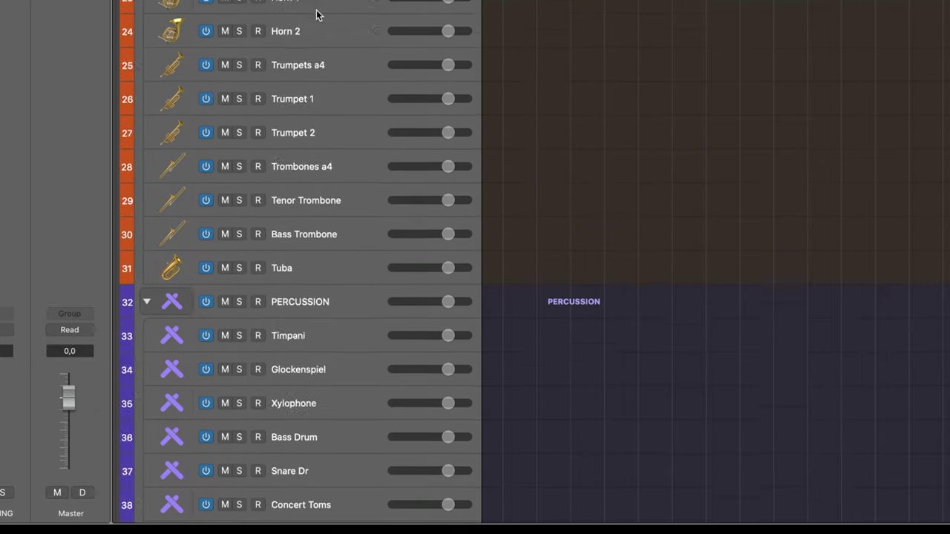
pyautogui.scroll(8, 317, 15)
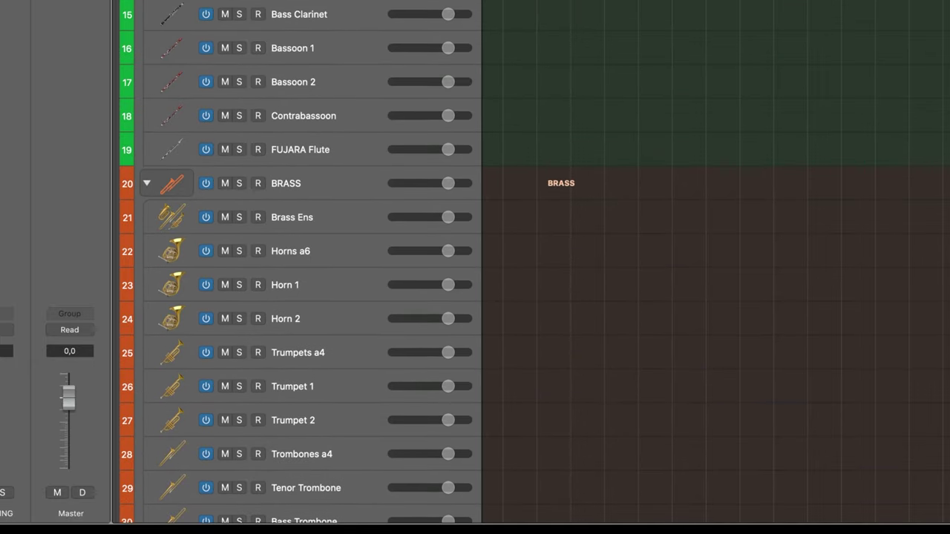
pyautogui.scroll(1, 368, 38)
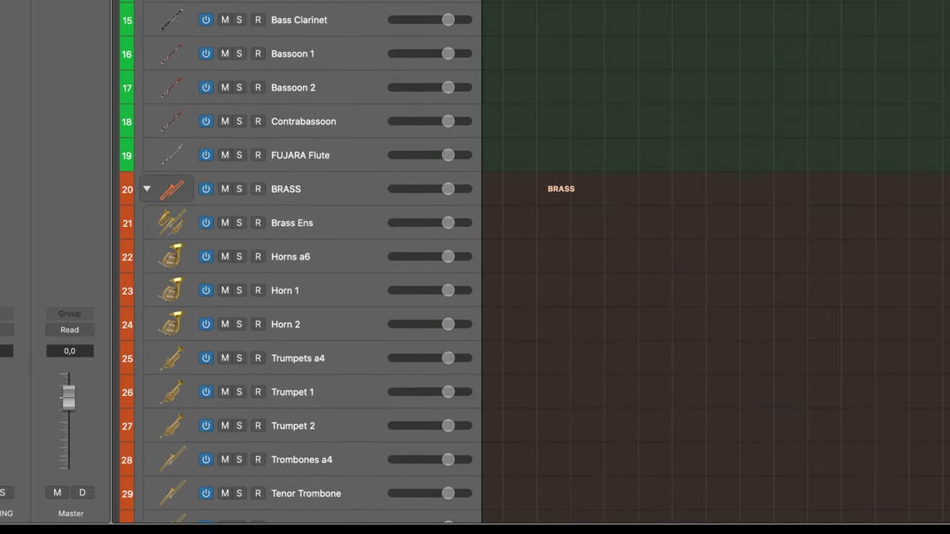
pyautogui.scroll(-13, 296, 260)
pyautogui.scroll(-20, 297, 260)
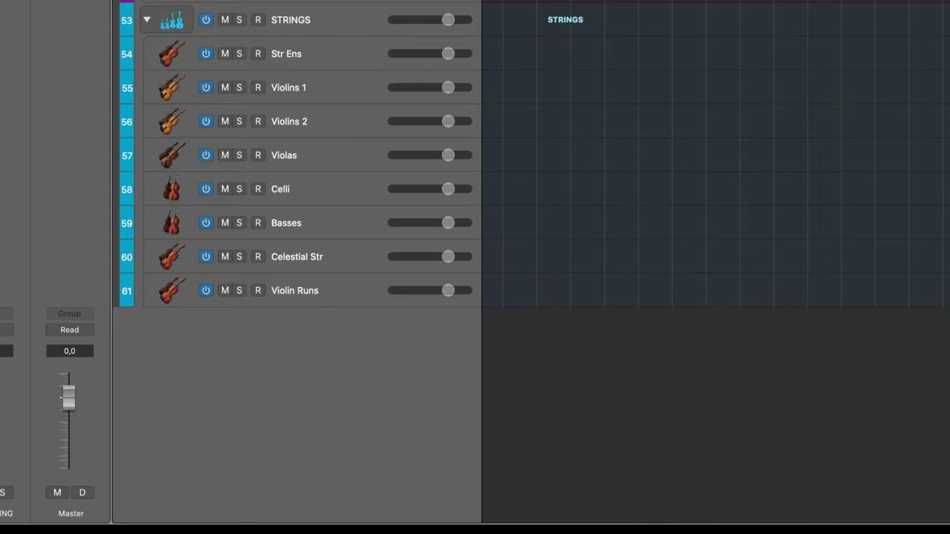
pyautogui.press('x')
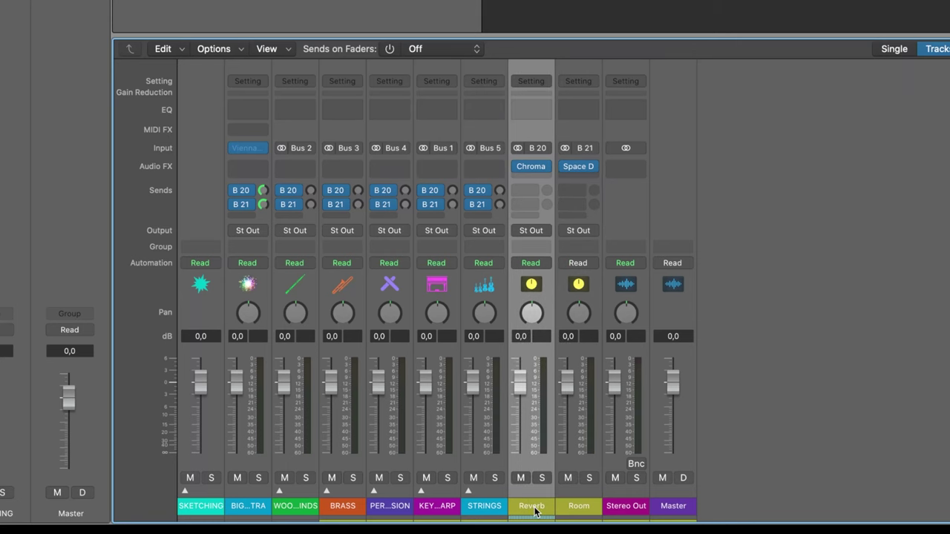
pyautogui.click(580, 501)
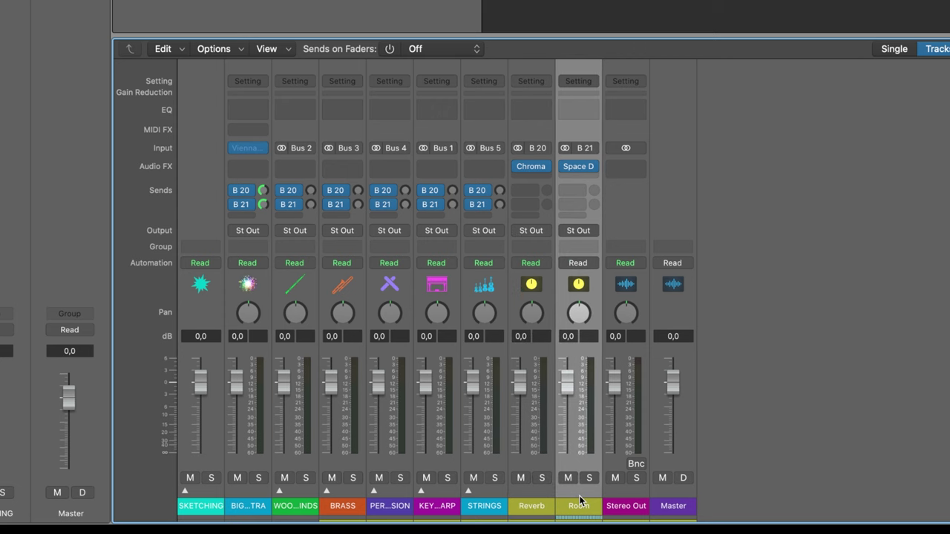
pyautogui.click(546, 462)
pyautogui.click(572, 468)
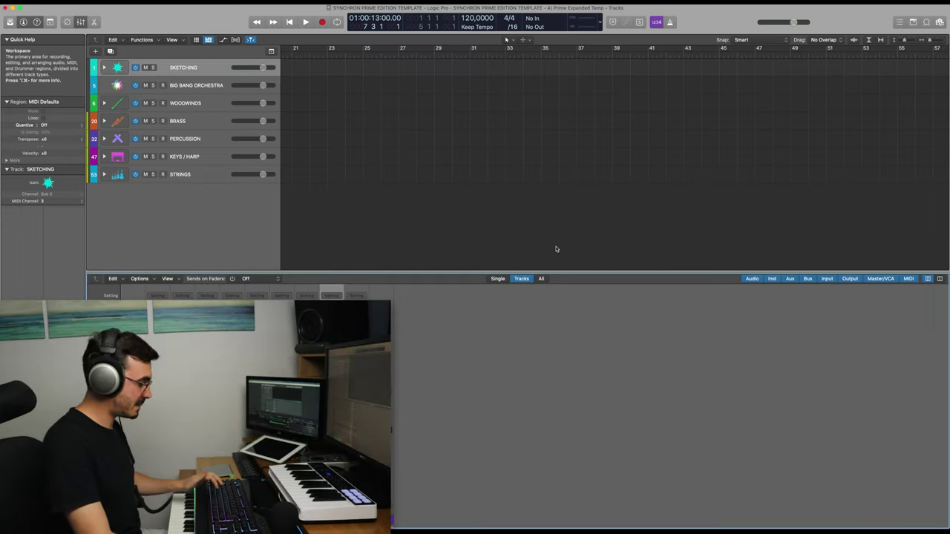
pyautogui.press('x')
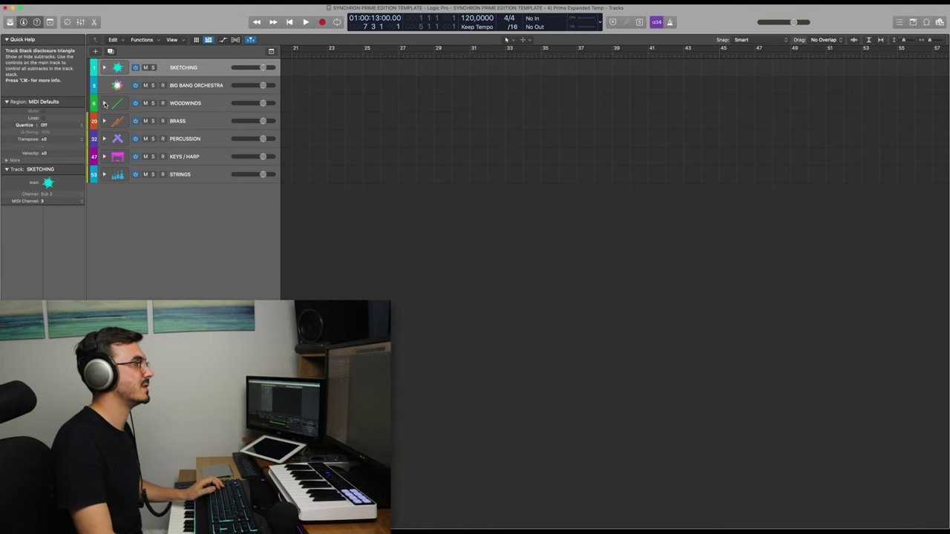
# Step: Unfold WOODWINDS to list Piccolo through Contrabassoon and FUJARA Flute, and select its header
pyautogui.click(105, 104)
pyautogui.click(105, 104)
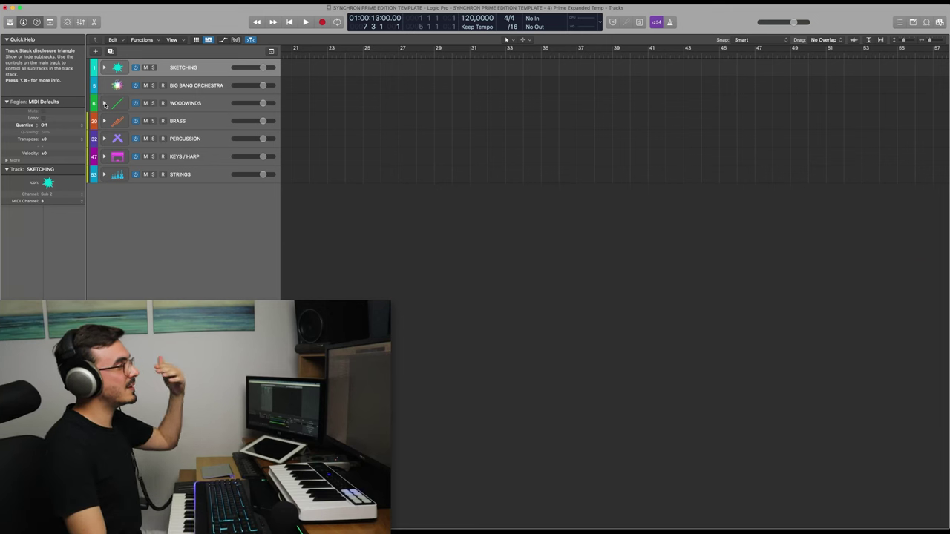
pyautogui.click(105, 104)
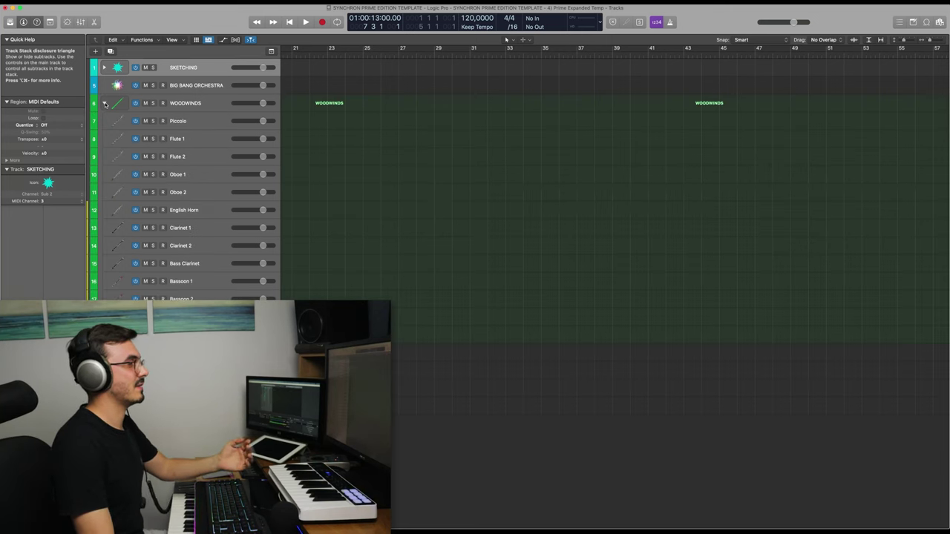
pyautogui.click(195, 105)
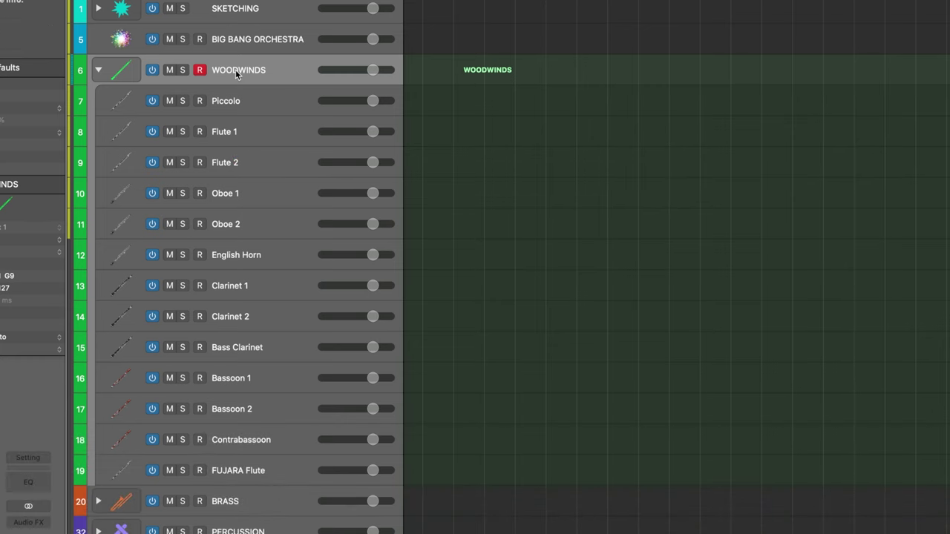
# Step: Duplicate the WOODWINDS stack and rename the two stacks WOODWINDS Long and WOODWINDS Short
pyautogui.press('super+d')
pyautogui.doubleClick(274, 67)
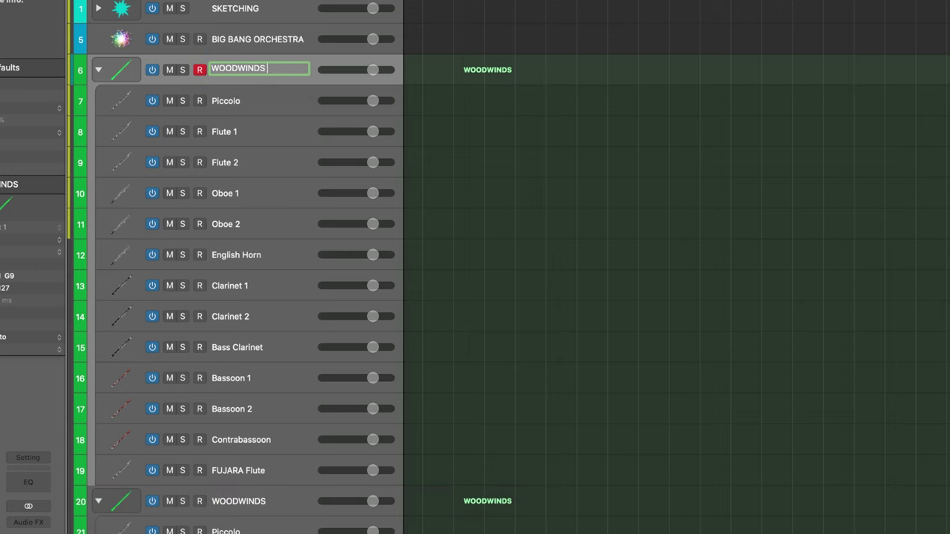
pyautogui.doubleClick(264, 503)
pyautogui.press('Return')
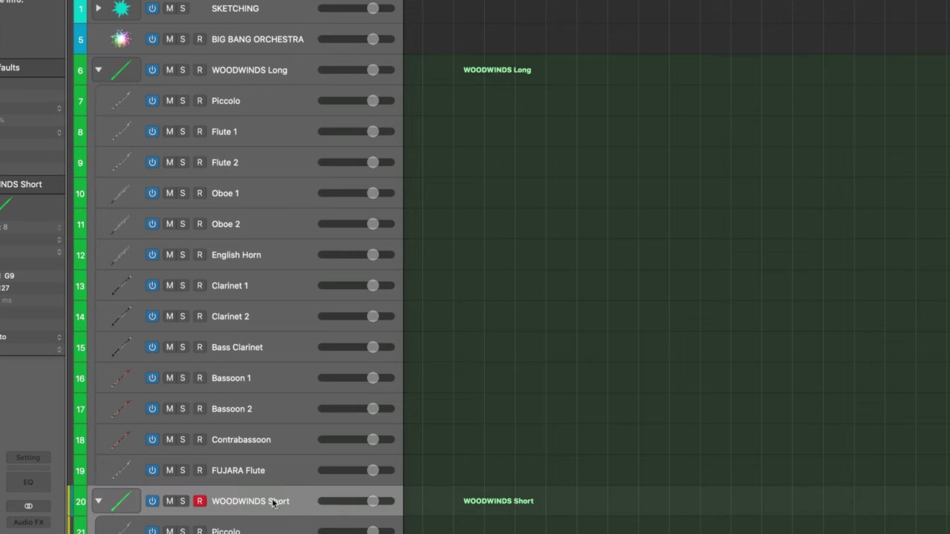
# Step: Add /L and /S suffixes to the Piccolo tracks in the long and short stacks
pyautogui.doubleClick(255, 99)
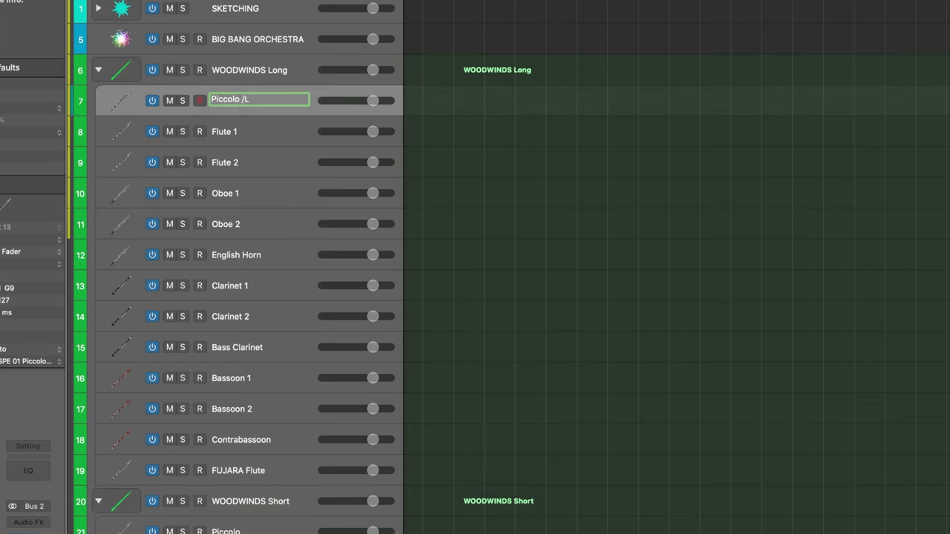
pyautogui.doubleClick(266, 532)
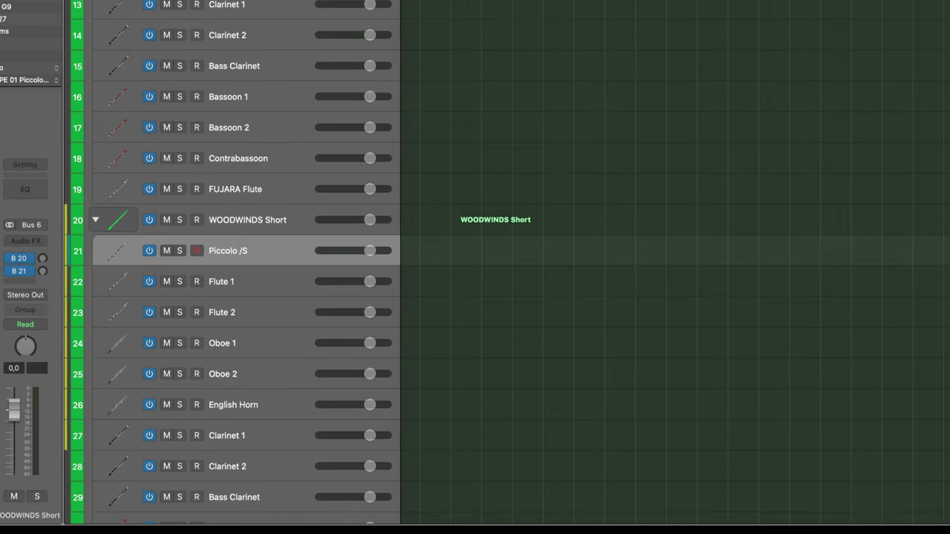
pyautogui.scroll(-10, 265, 187)
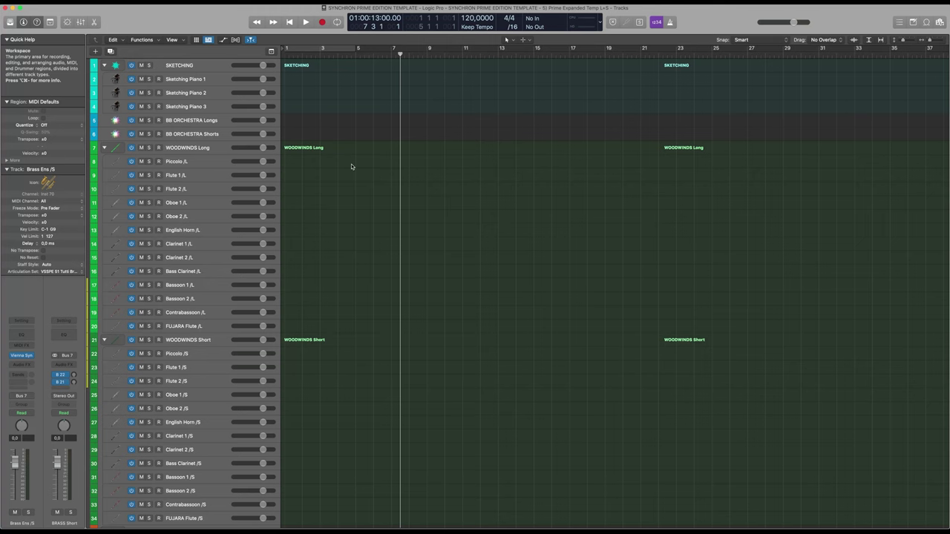
# Step: Select the SKETCHING stack and the BB ORCHESTRA Shorts track to bring up Synchron Player's Big Bang Orchestra preset
pyautogui.scroll(-20, 355, 167)
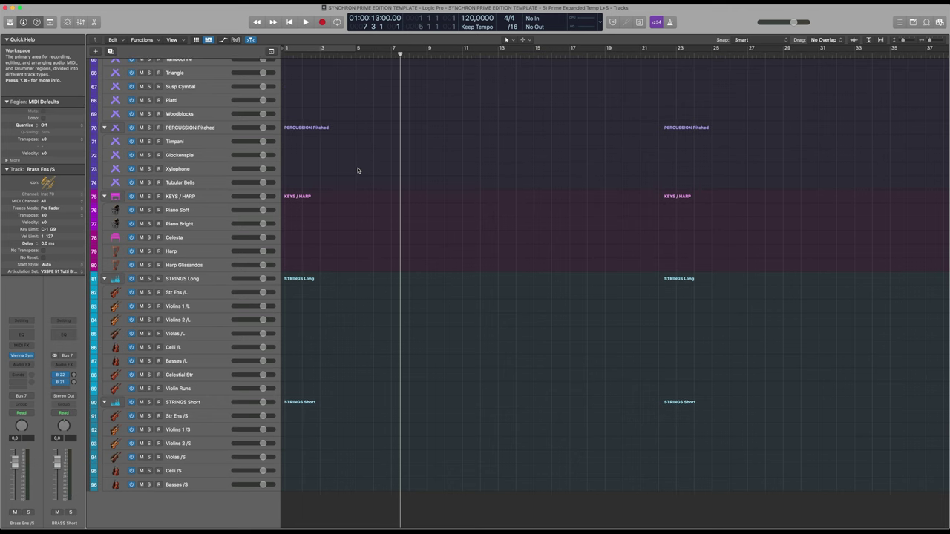
pyautogui.scroll(20, 357, 170)
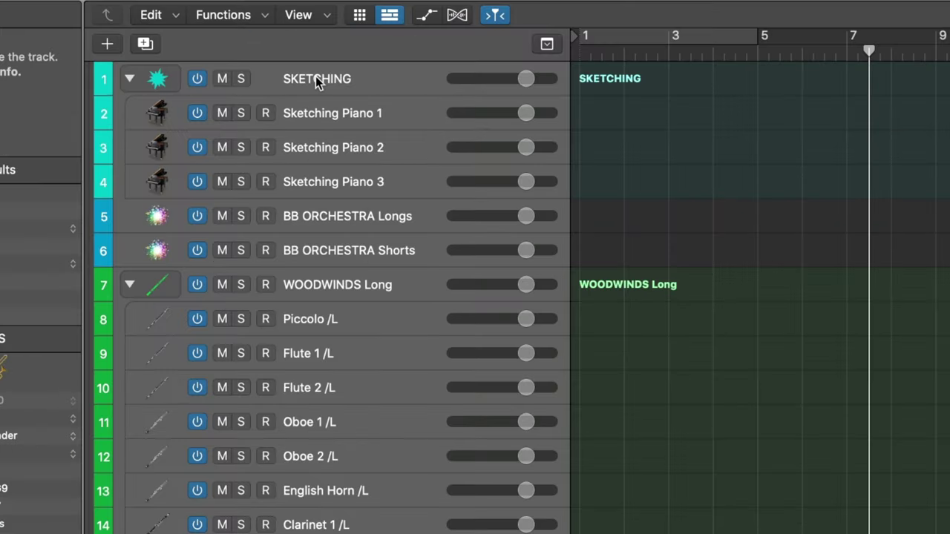
pyautogui.click(168, 67)
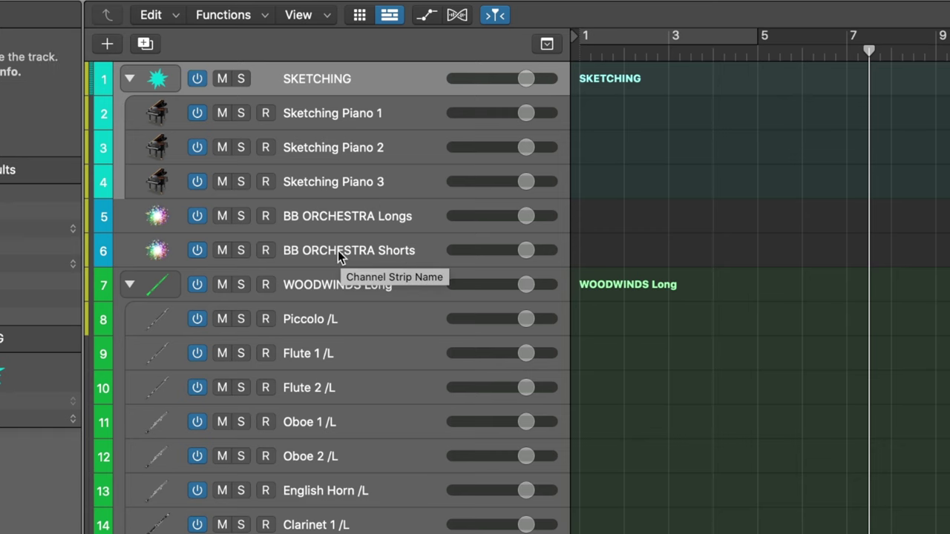
pyautogui.click(363, 249)
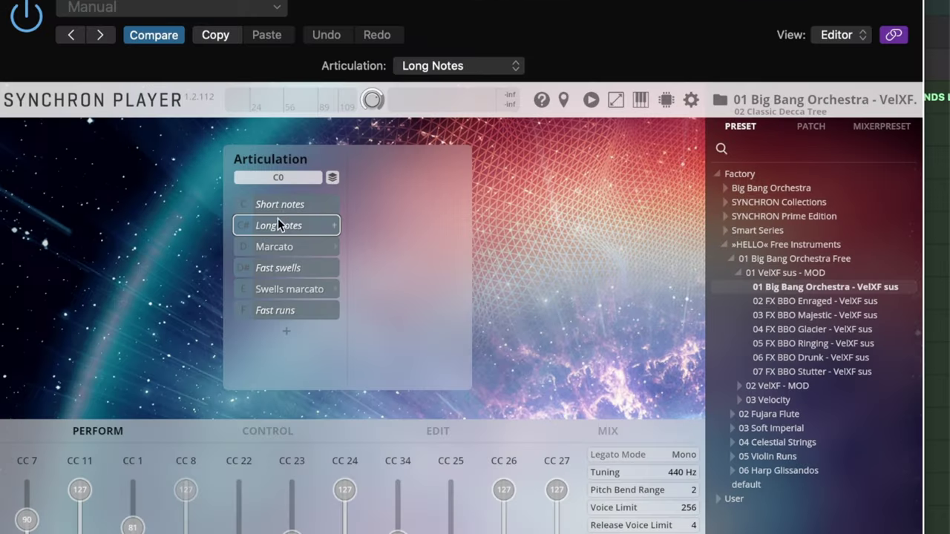
# Step: Set the articulation to Short notes, compare the Flute 1 /L and /S settings, and close Synchron Player
pyautogui.click(276, 211)
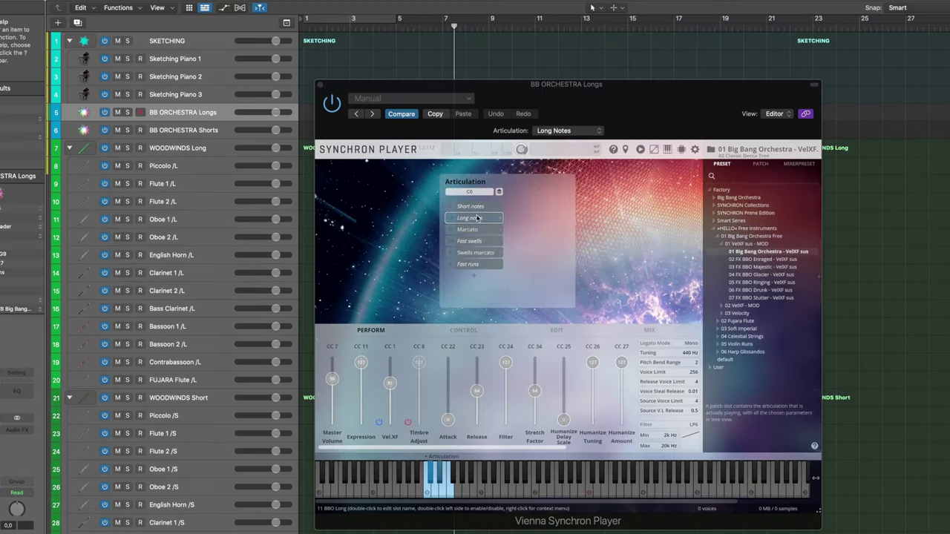
pyautogui.click(206, 188)
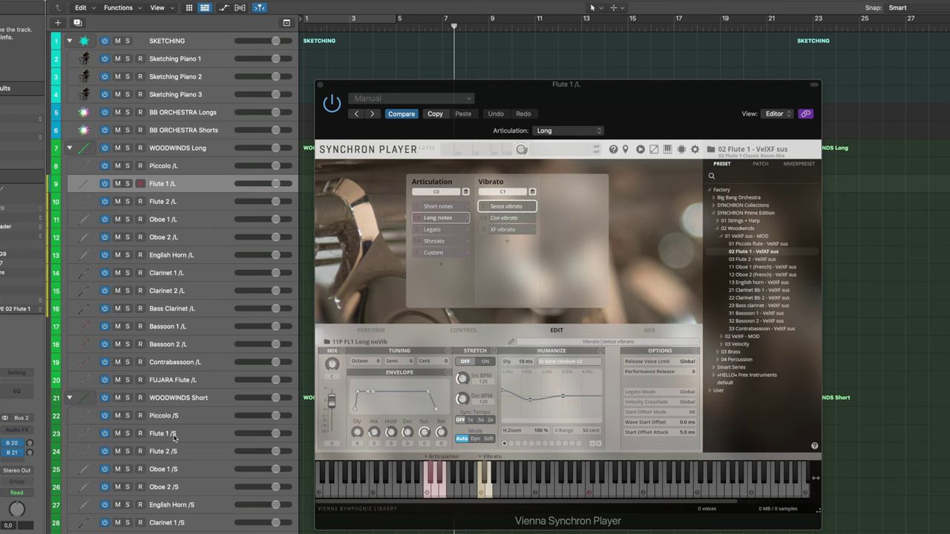
pyautogui.click(174, 438)
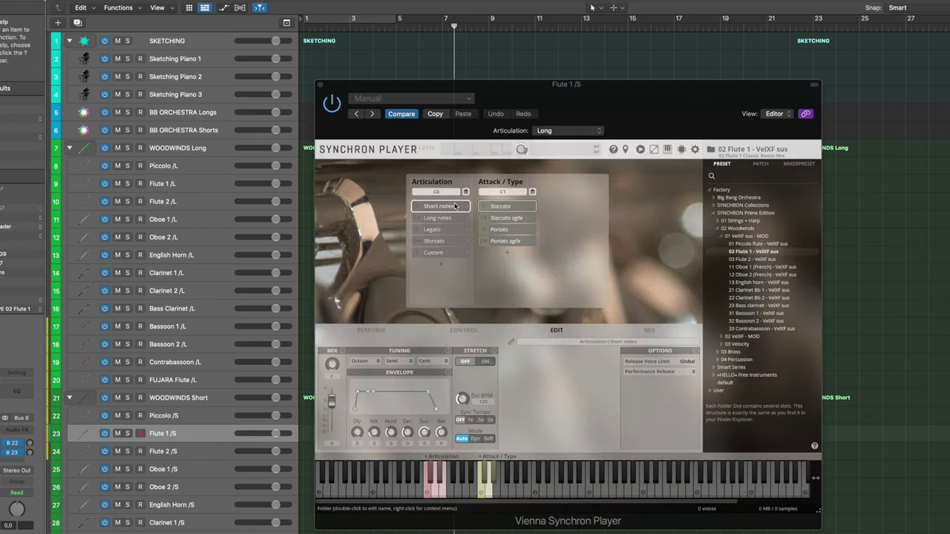
pyautogui.press('super+w')
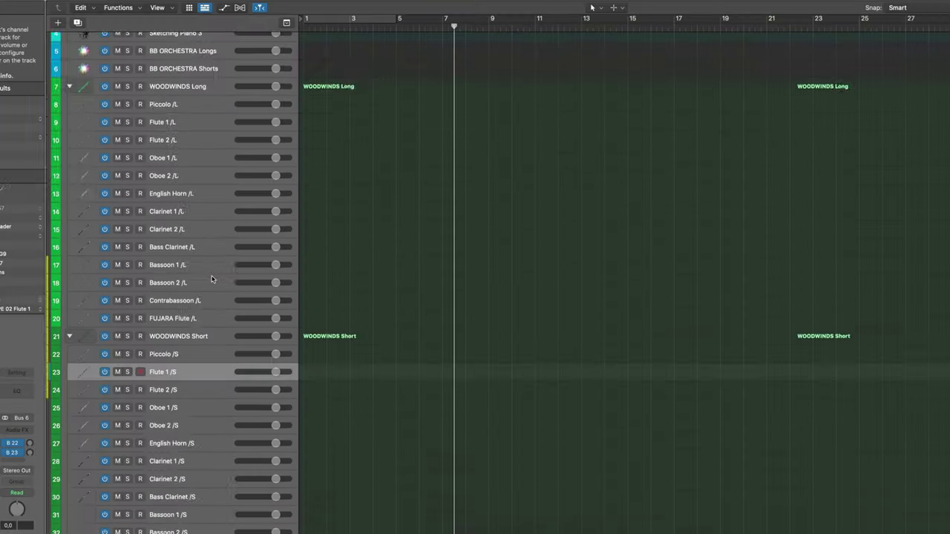
pyautogui.scroll(-10, 710, 264)
pyautogui.scroll(7, 711, 264)
pyautogui.scroll(5, 211, 278)
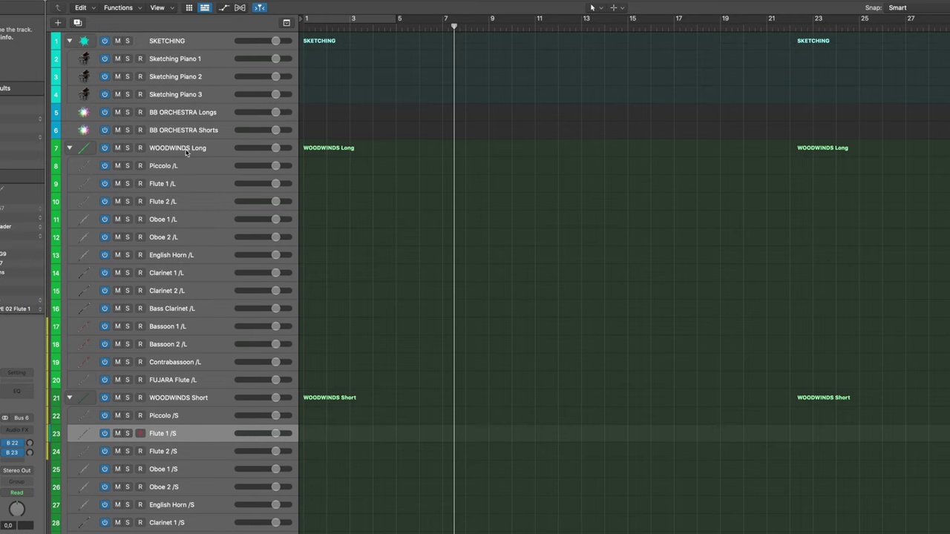
pyautogui.scroll(-5, 188, 269)
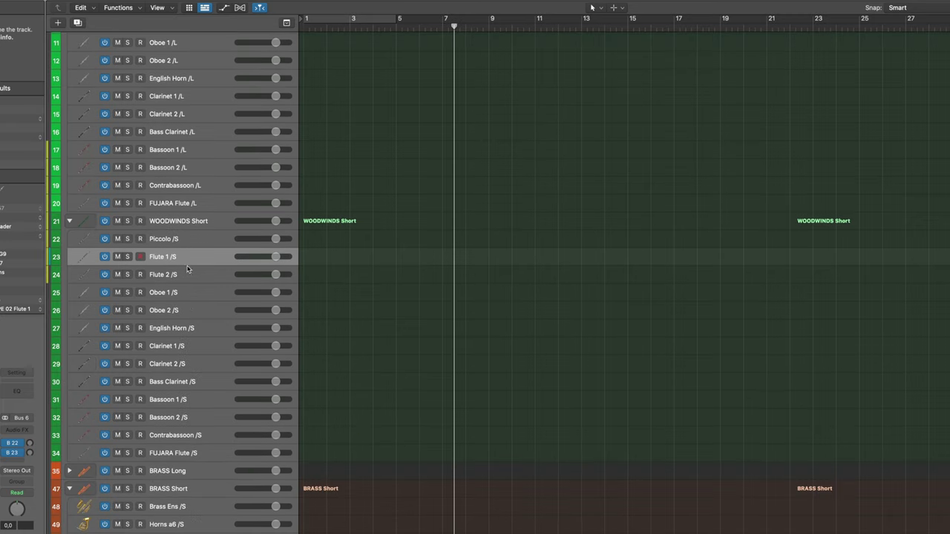
pyautogui.scroll(5, 188, 270)
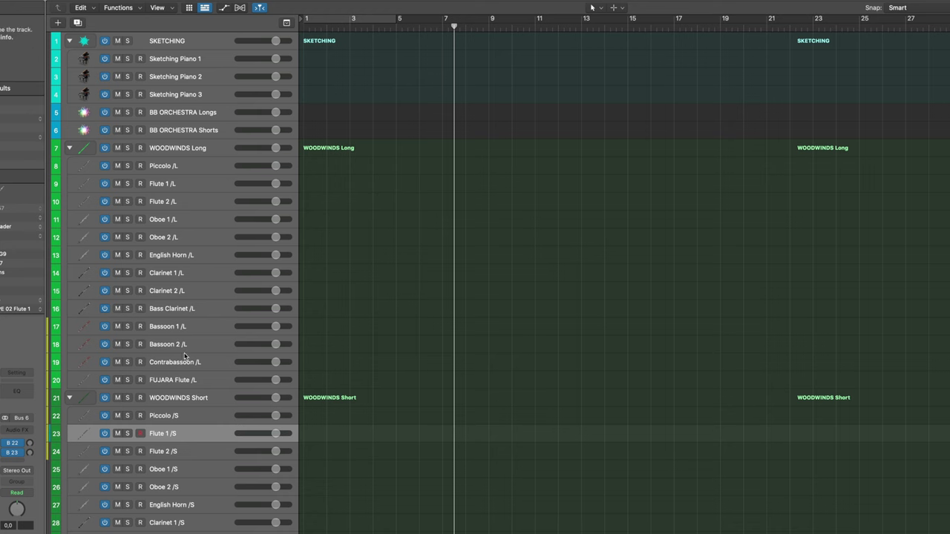
pyautogui.scroll(-6, 189, 255)
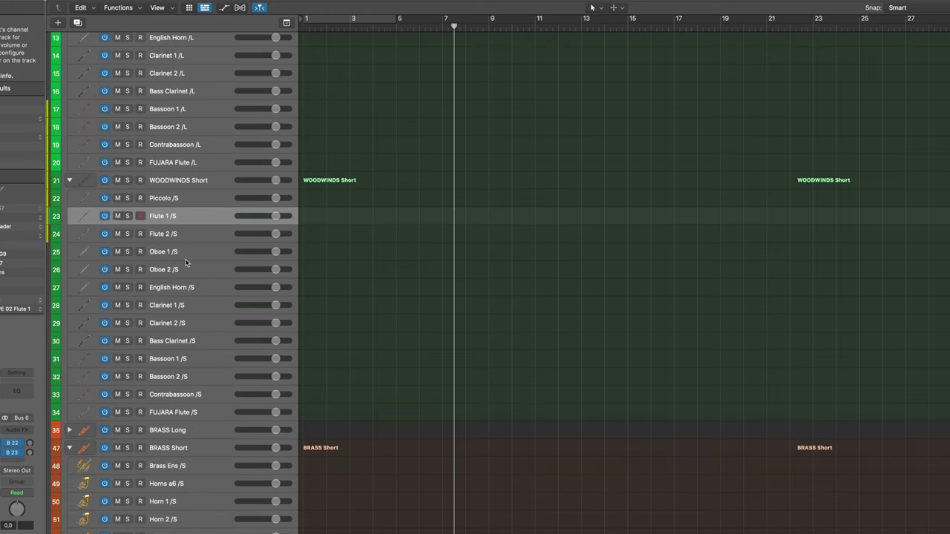
pyautogui.click(69, 180)
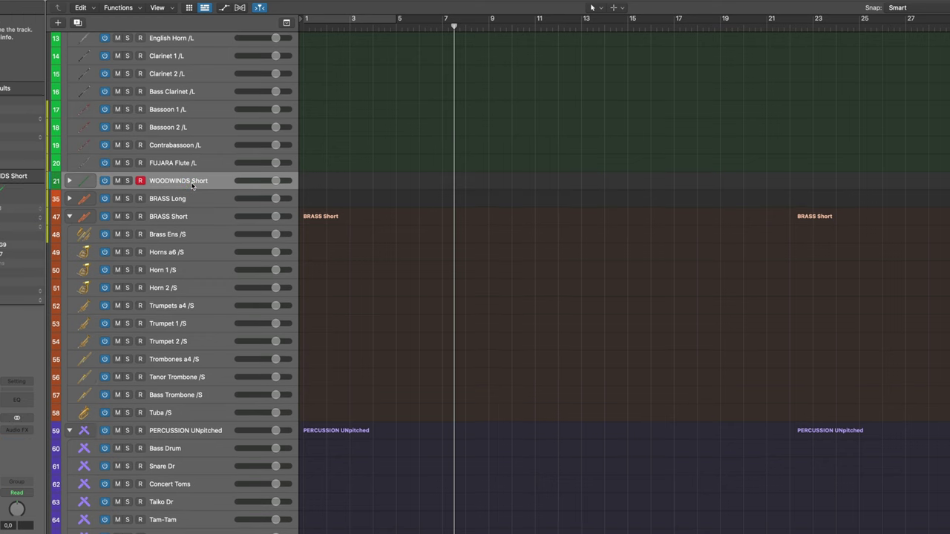
pyautogui.scroll(5, 86, 129)
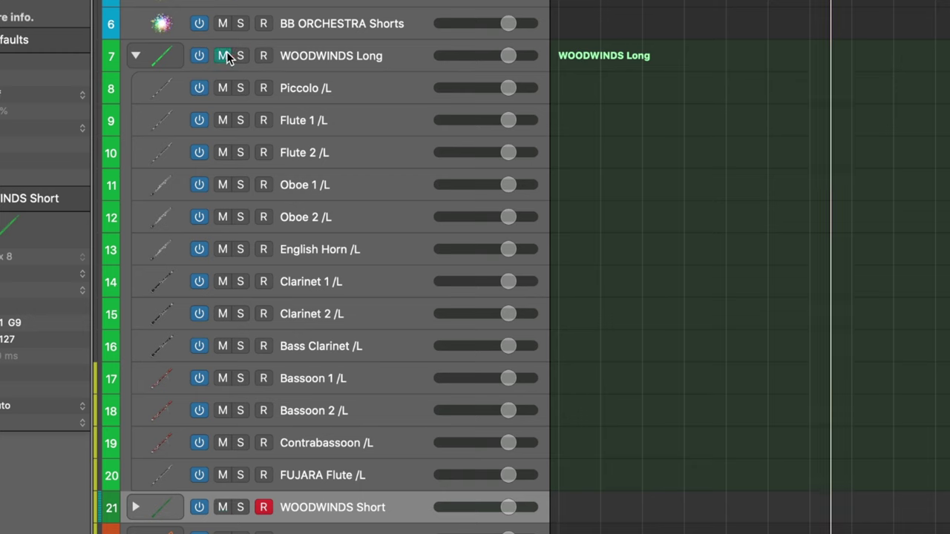
pyautogui.moveTo(509, 58); pyautogui.dragTo(508, 58)
pyautogui.scroll(-10, 369, 158)
pyautogui.scroll(-6, 364, 135)
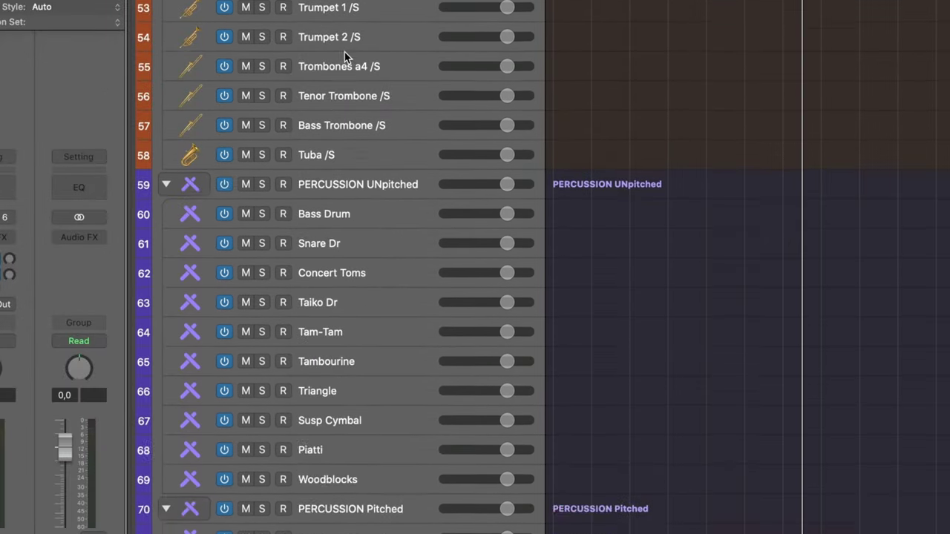
pyautogui.scroll(-15, 349, 149)
pyautogui.scroll(5, 364, 340)
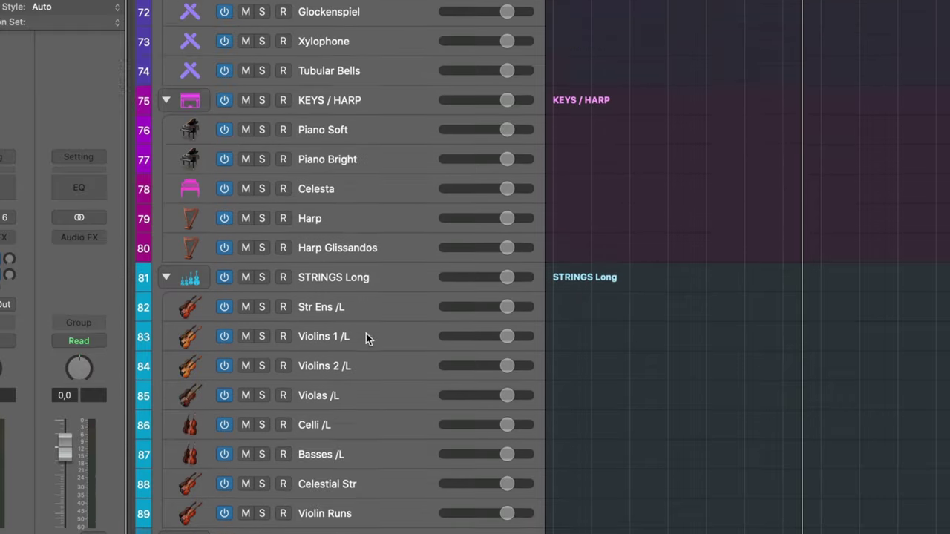
pyautogui.scroll(5, 366, 336)
# Step: Apply a new colour to the PERCUSSION Pitched stack and its Timpani through Tubular Bells tracks
pyautogui.scroll(3, 326, 96)
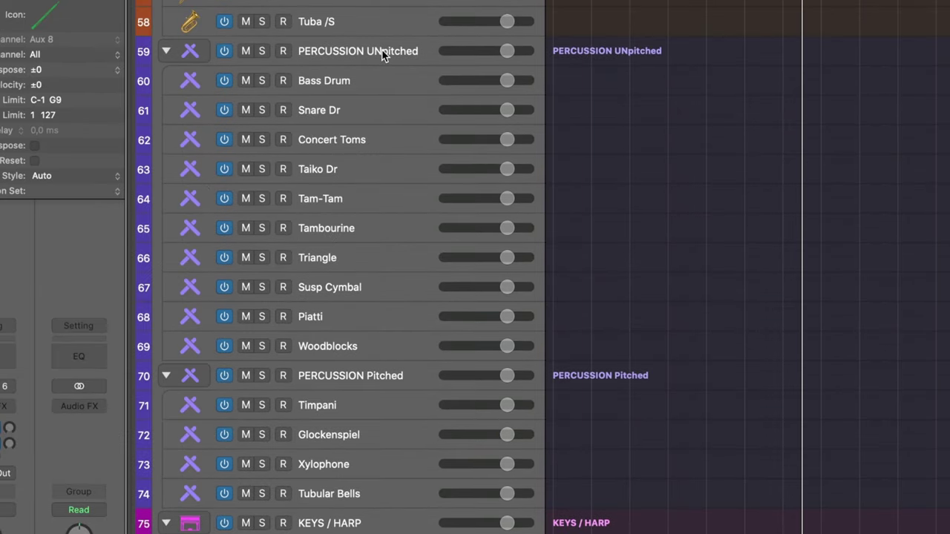
pyautogui.click(378, 380)
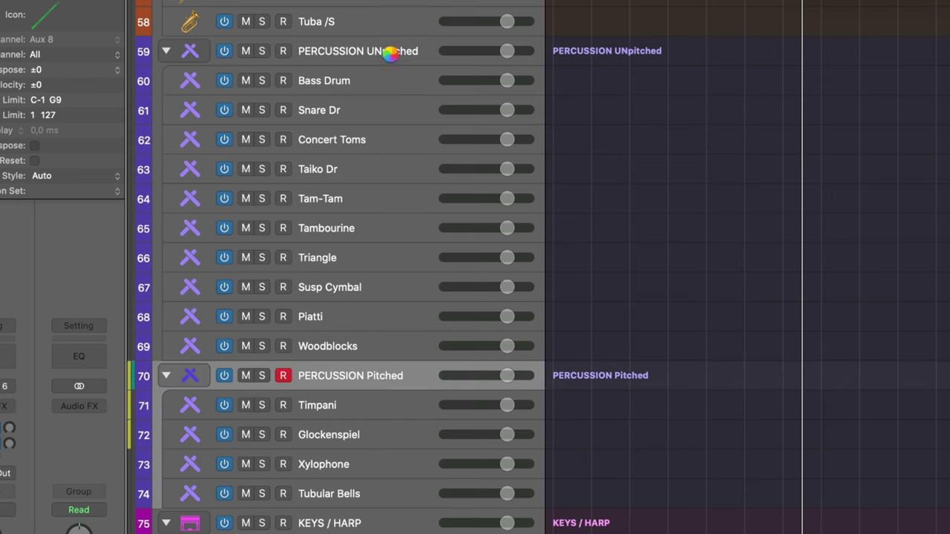
pyautogui.scroll(12, 390, 86)
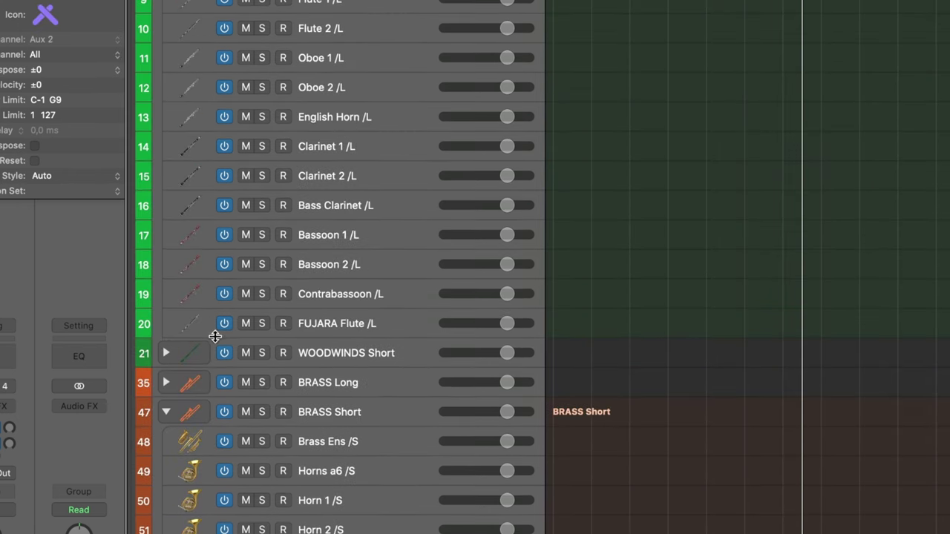
pyautogui.click(165, 353)
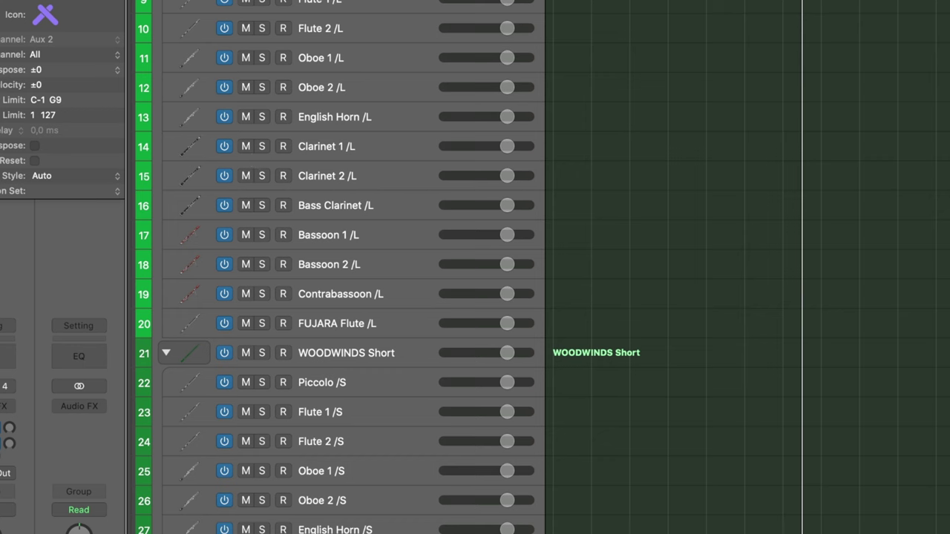
pyautogui.scroll(-5, 302, 123)
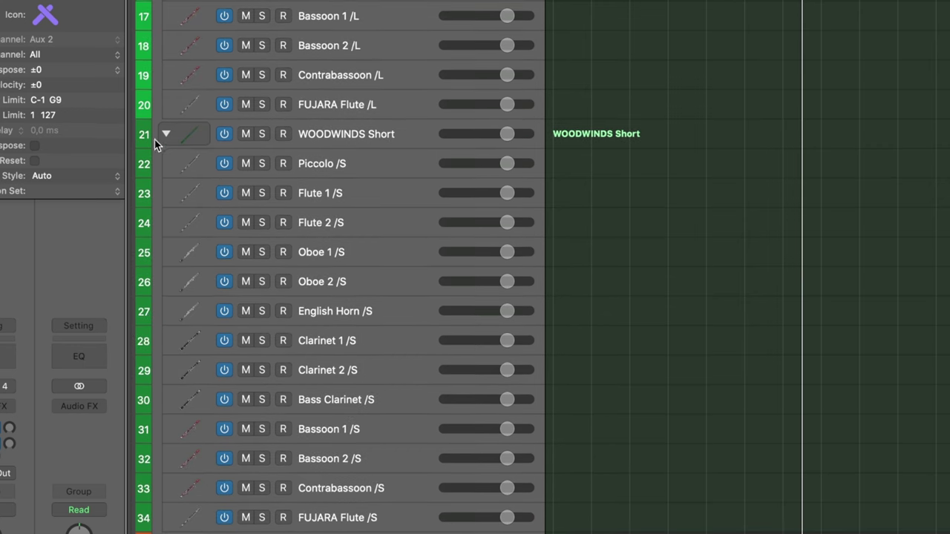
pyautogui.scroll(-10, 206, 159)
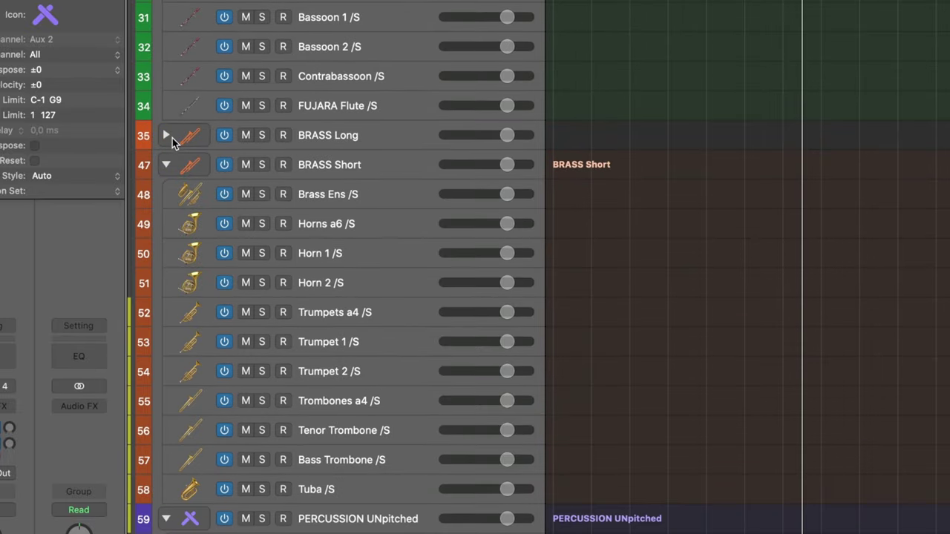
pyautogui.click(166, 136)
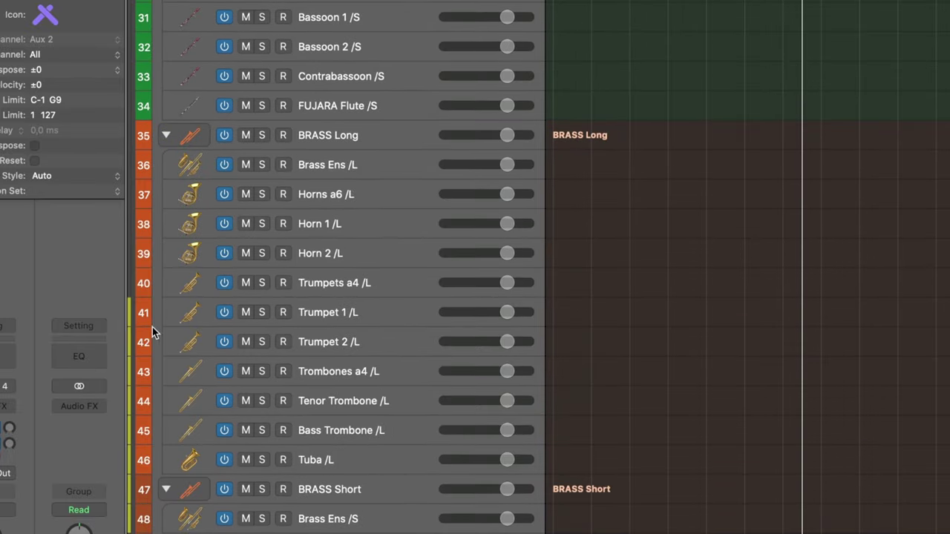
pyautogui.scroll(-20, 144, 288)
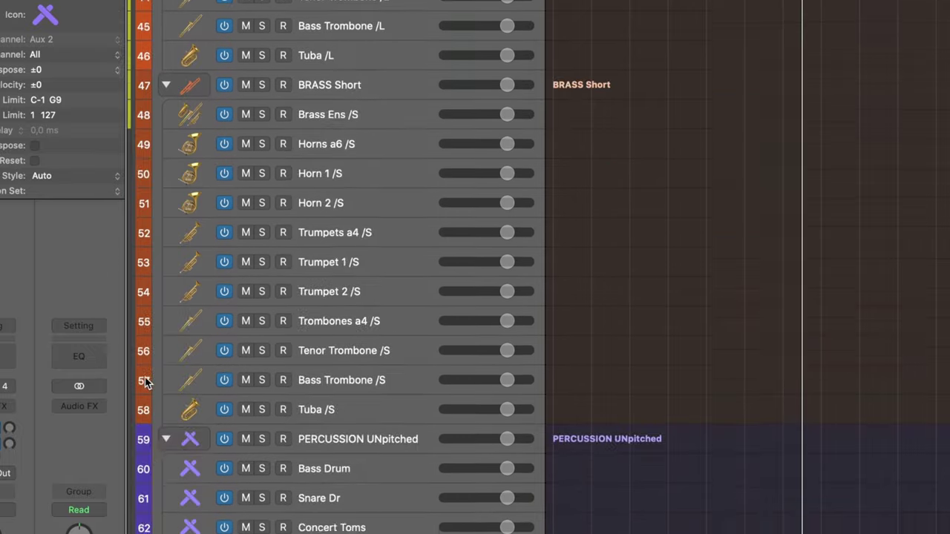
pyautogui.keyDown('shift'); pyautogui.click(335, 449); pyautogui.keyUp('shift')
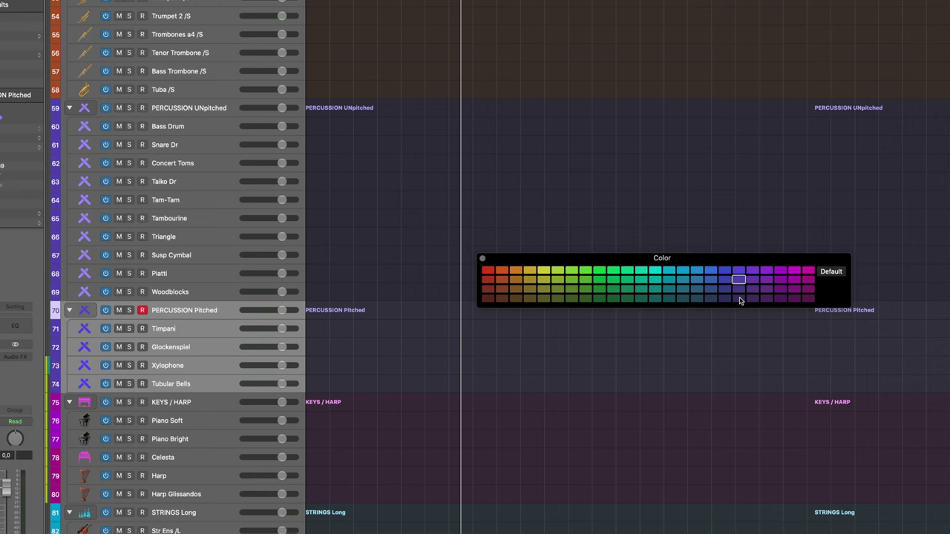
pyautogui.click(740, 300)
# Step: Collapse the PERCUSSION Pitched, KEYS / HARP and STRINGS Long stacks and open the mixer
pyautogui.click(69, 311)
pyautogui.click(69, 331)
pyautogui.click(69, 352)
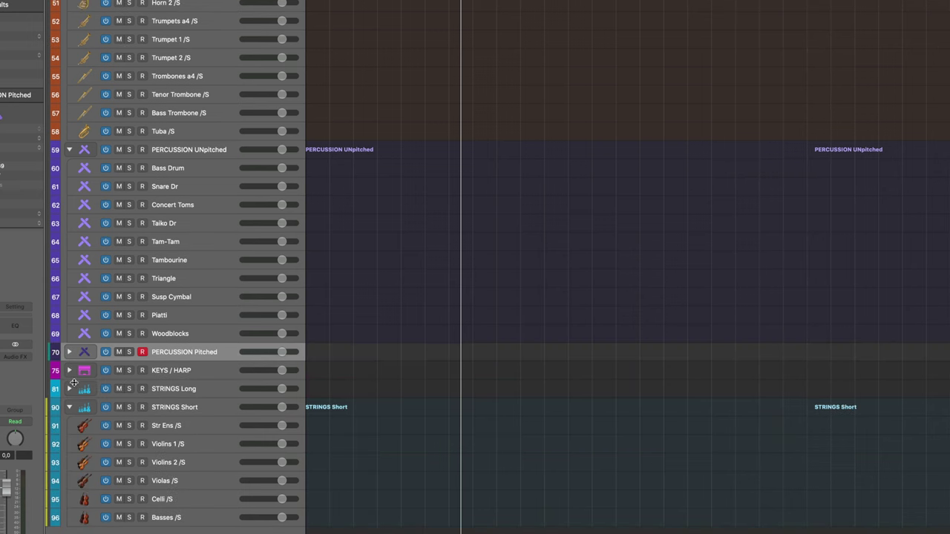
pyautogui.press('x')
pyautogui.hscroll(-15, 134, 405)
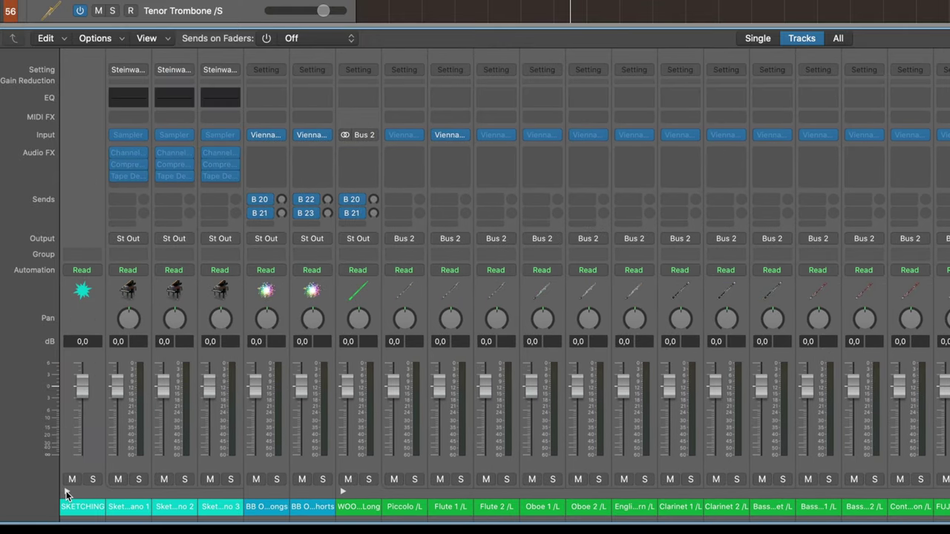
# Step: Show only the stack and bus strips, select the short stacks, and review ChromaVerb on Reverb /S
pyautogui.click(66, 495)
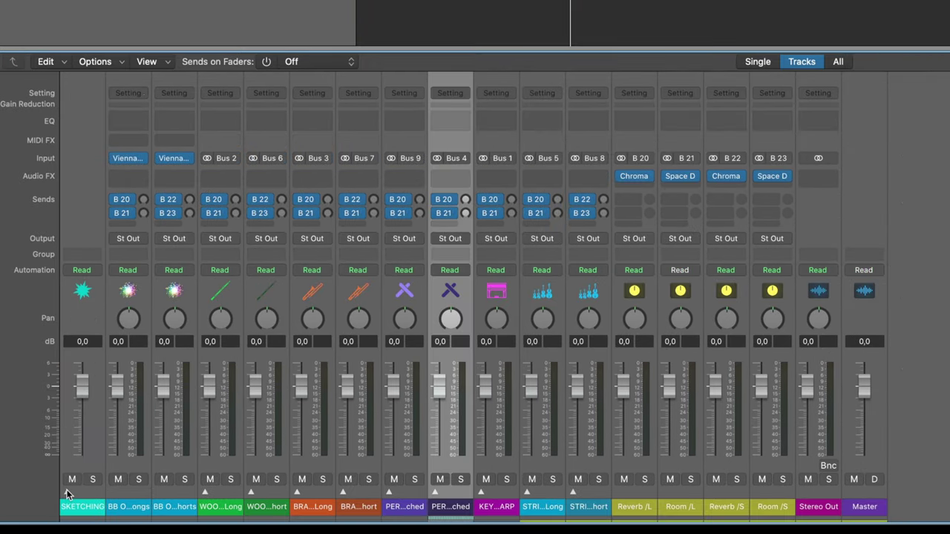
pyautogui.click(178, 462)
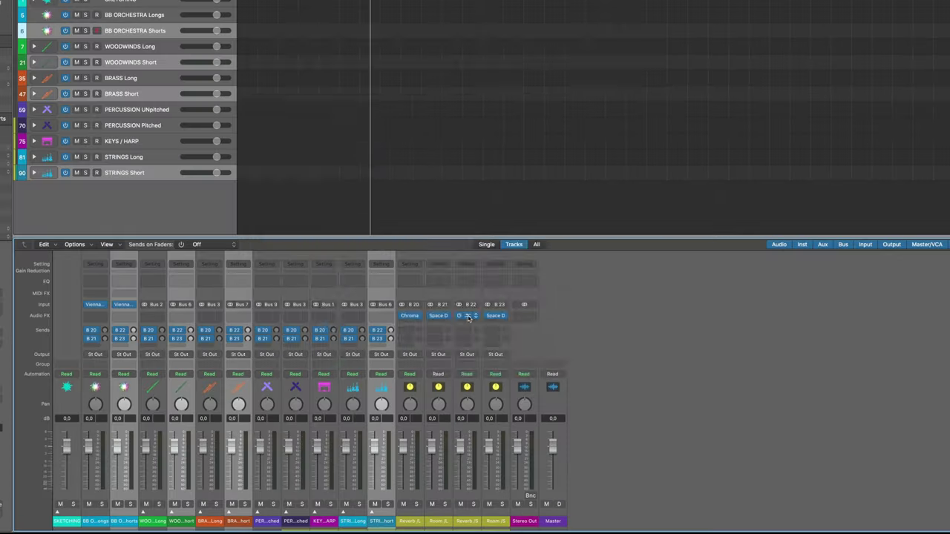
pyautogui.click(721, 178)
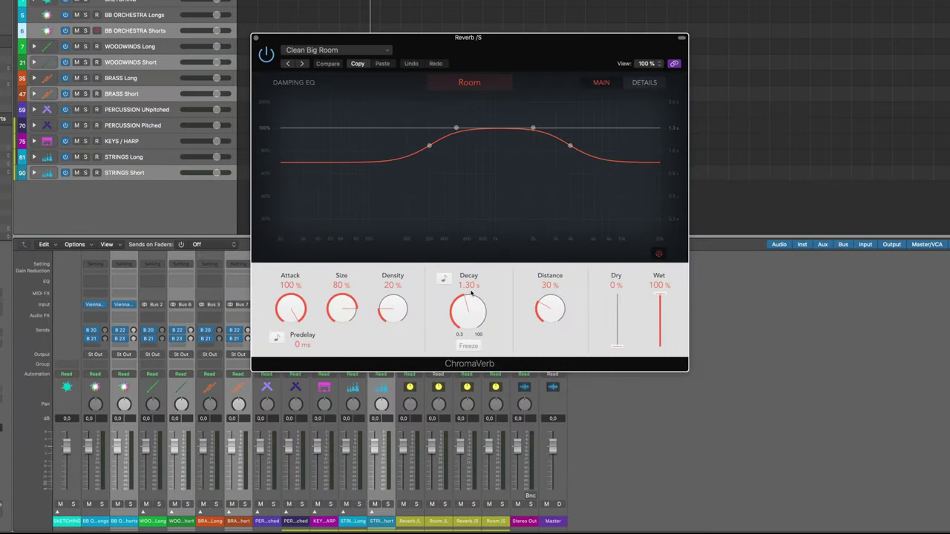
pyautogui.click(256, 39)
# Step: Review the Space Designer settings on Room /S and Room /L, then close the plug-in
pyautogui.click(496, 318)
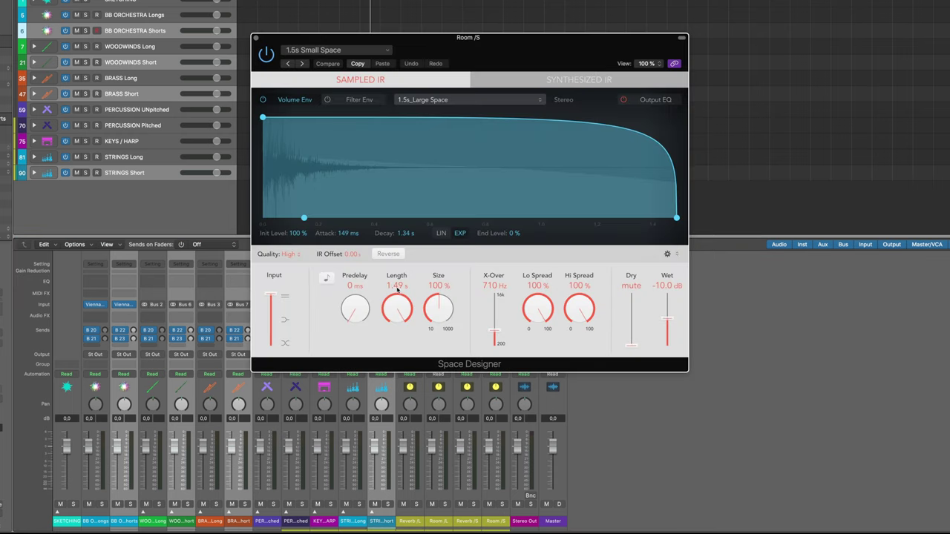
pyautogui.click(257, 37)
pyautogui.click(256, 37)
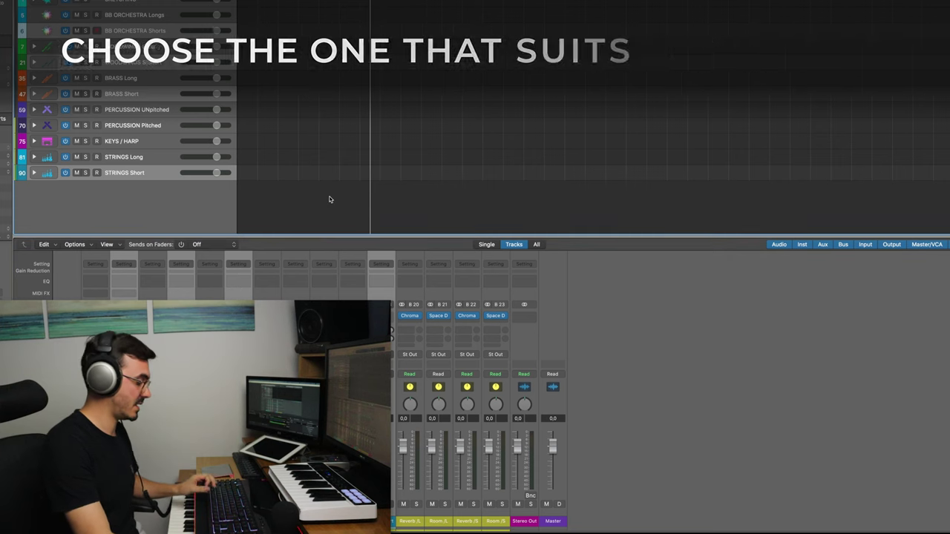
# Step: Close the mixer, expand all stacks, and scroll to the WOODWINDS Long tracks Piccolo /L through Contrabassoon /L
pyautogui.press('x')
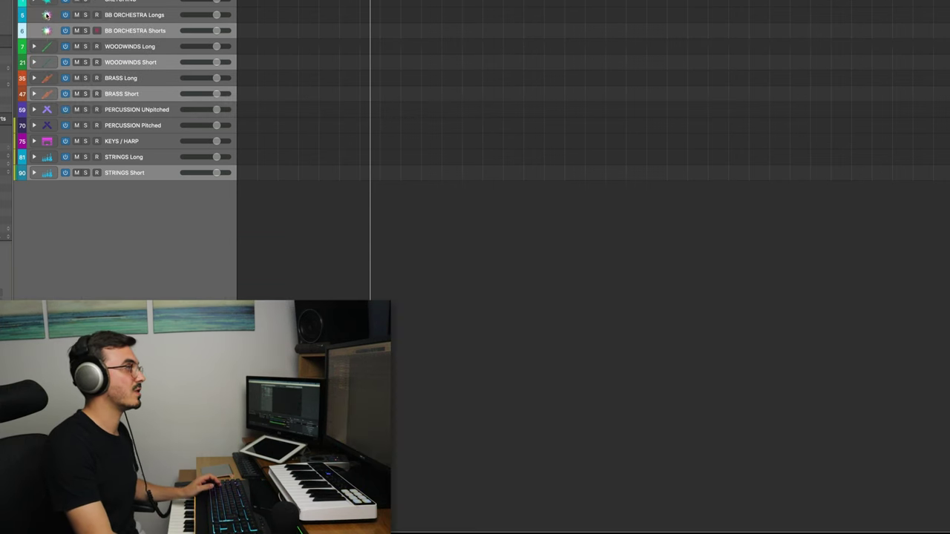
pyautogui.keyDown('alt'); pyautogui.click(35, 47); pyautogui.keyUp('alt')
pyautogui.scroll(-10, 132, 175)
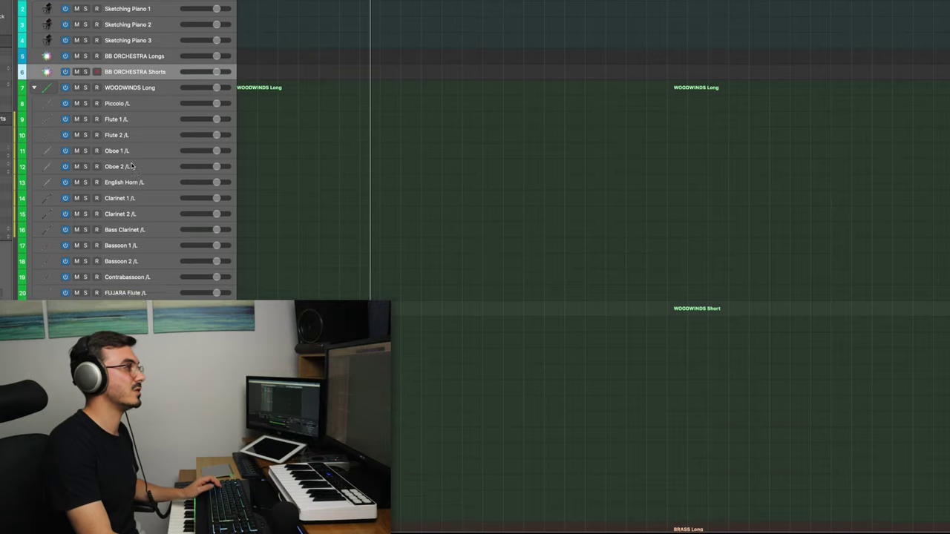
pyautogui.scroll(15, 132, 176)
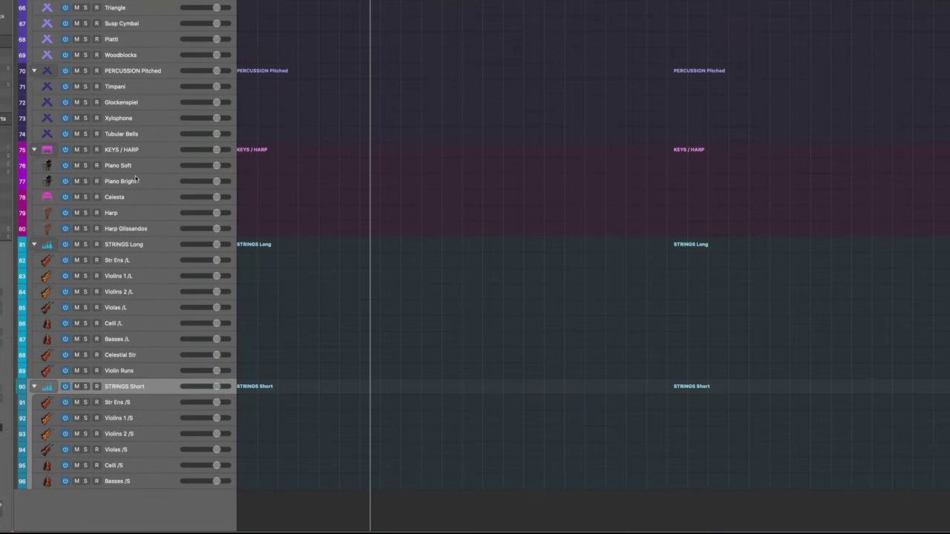
pyautogui.scroll(10, 135, 178)
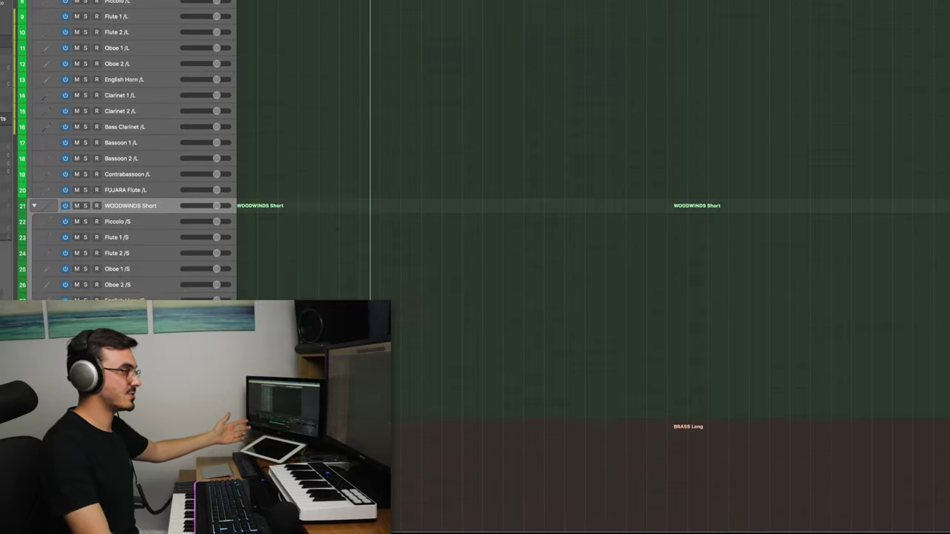
pyautogui.scroll(-15, 475, 148)
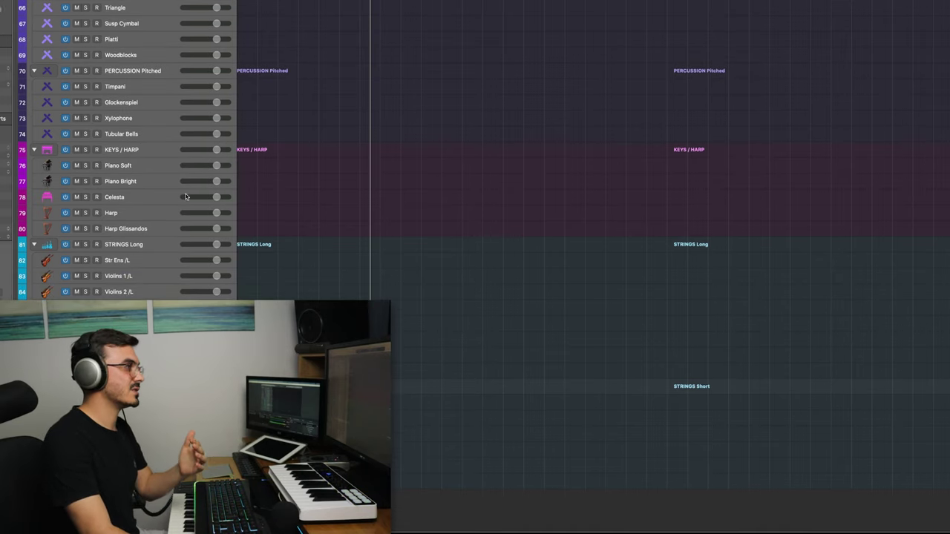
pyautogui.scroll(10, 185, 196)
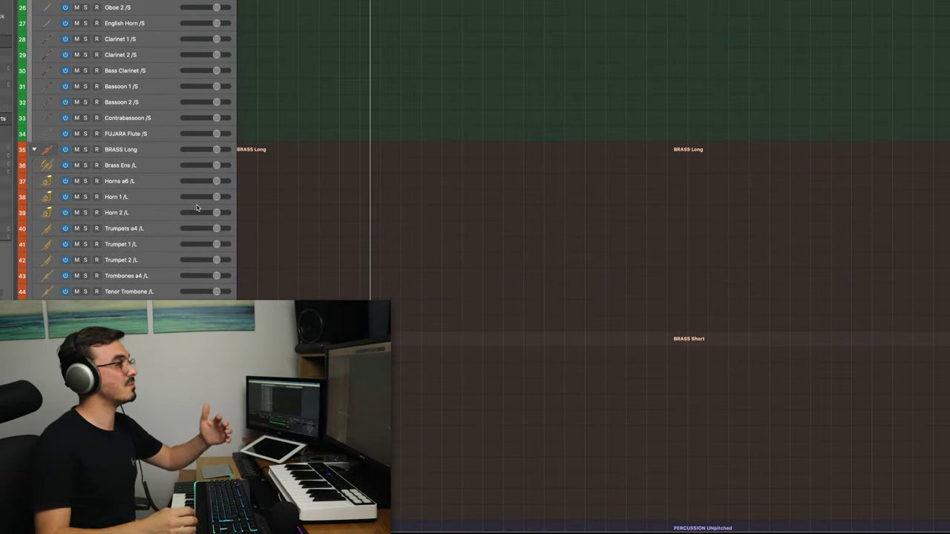
pyautogui.scroll(8, 178, 130)
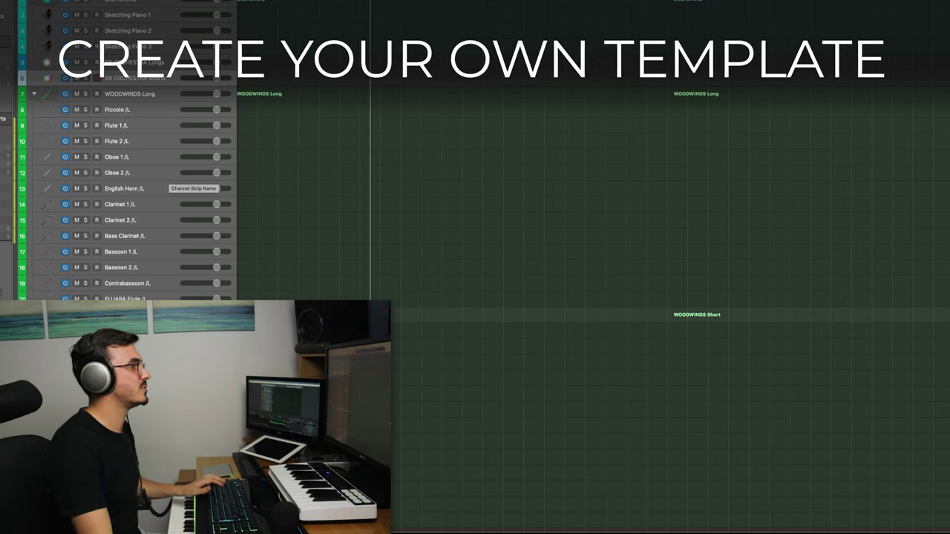
pyautogui.click(134, 95)
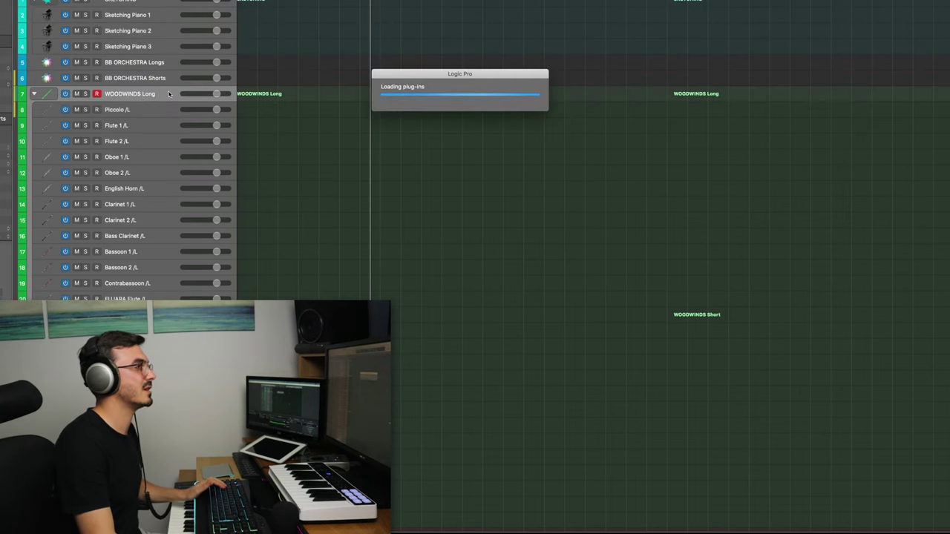